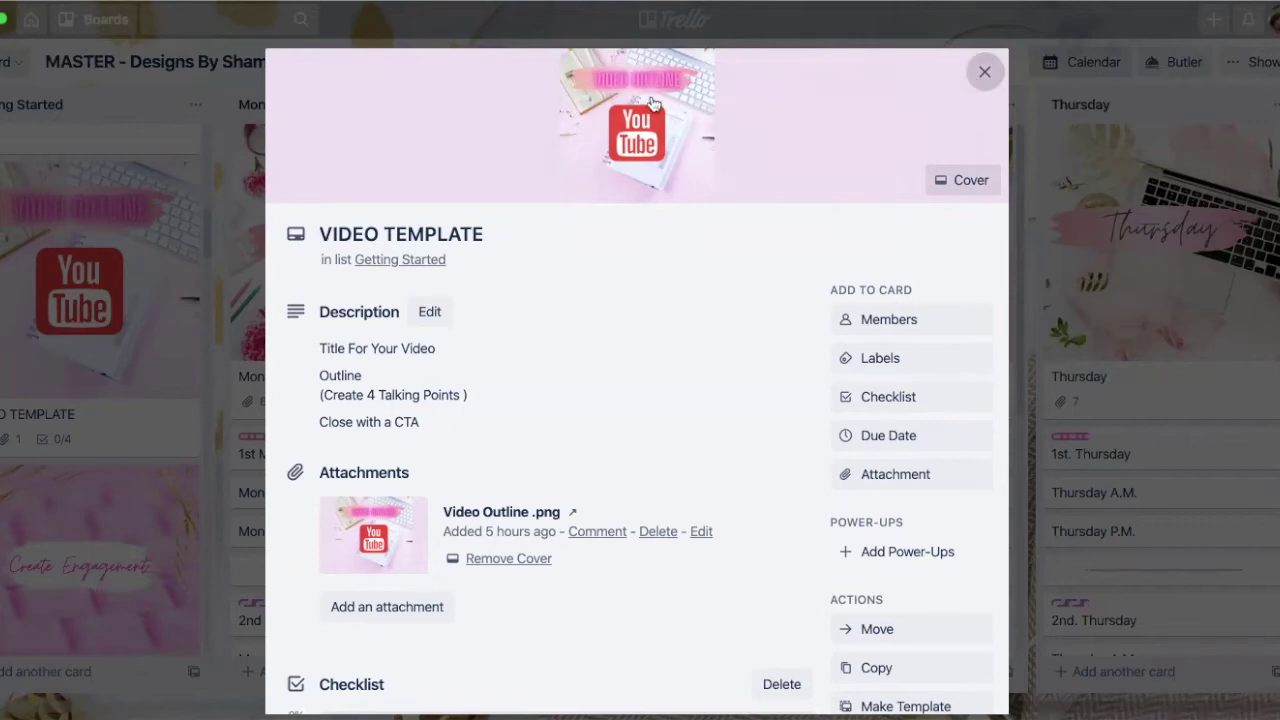
Close the video template card and look through the Getting Started and Monday lists on the board.
click(985, 71)
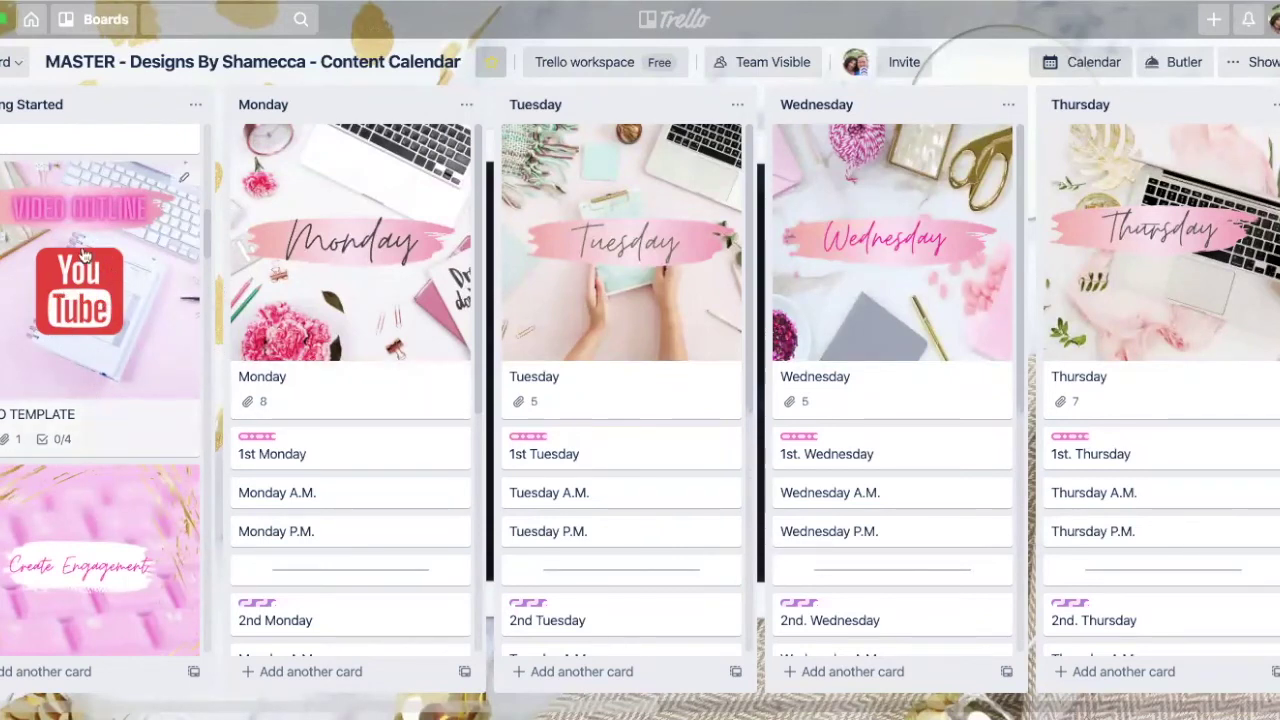
scroll(172, 345, down, 1)
scroll(166, 368, down, 4)
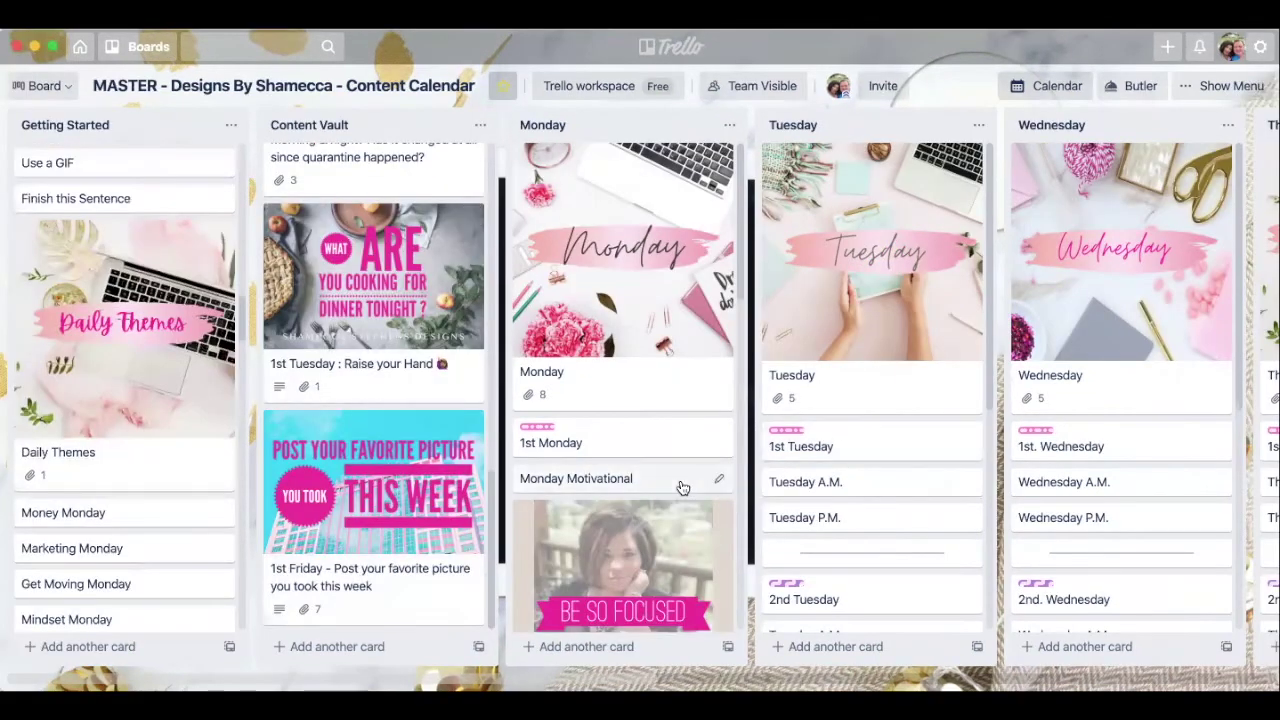
scroll(663, 489, down, 6)
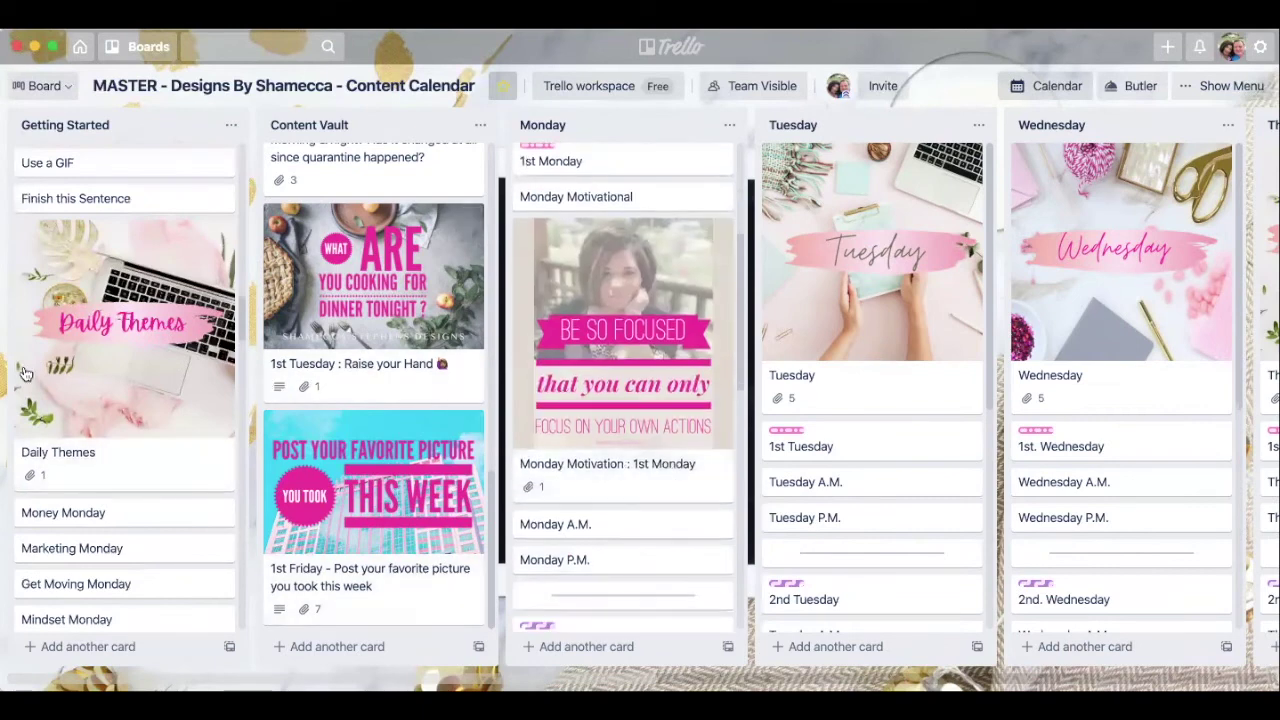
scroll(105, 374, up, 10)
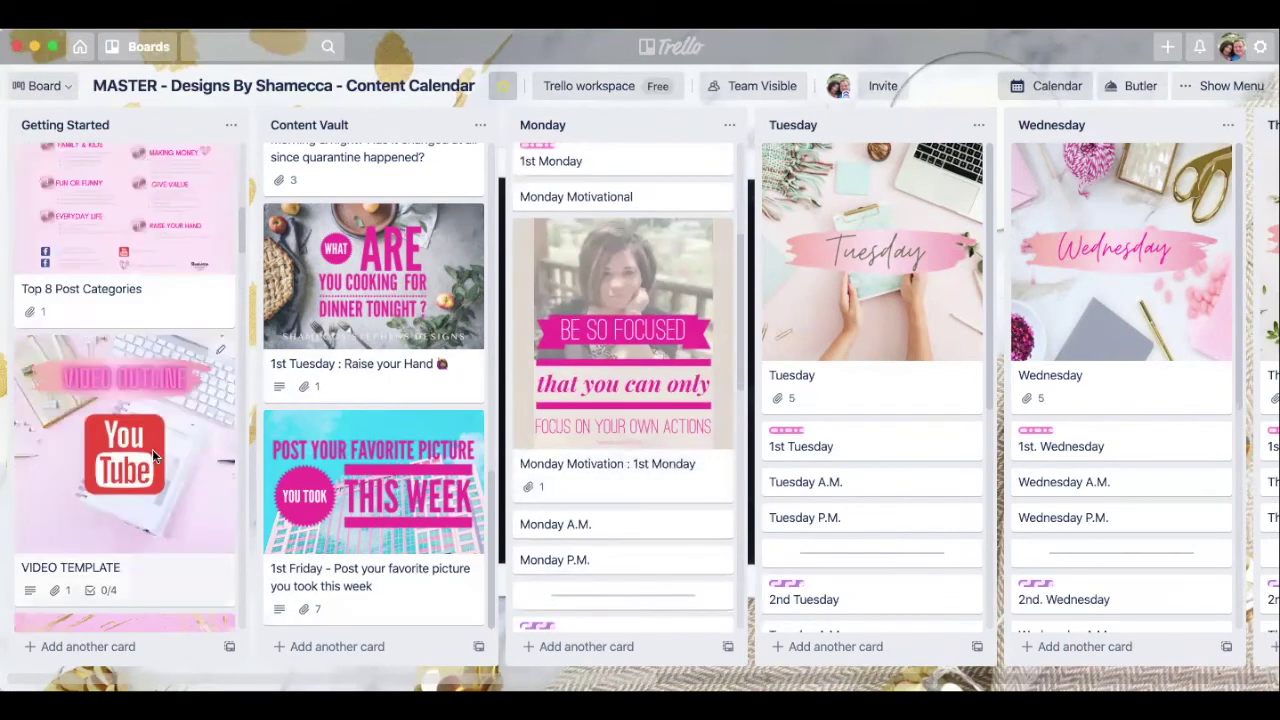
Open the VIDEO TEMPLATE card, review its outline and checklist, and view the settings for adding another checklist.
click(152, 449)
scroll(307, 458, down, 4)
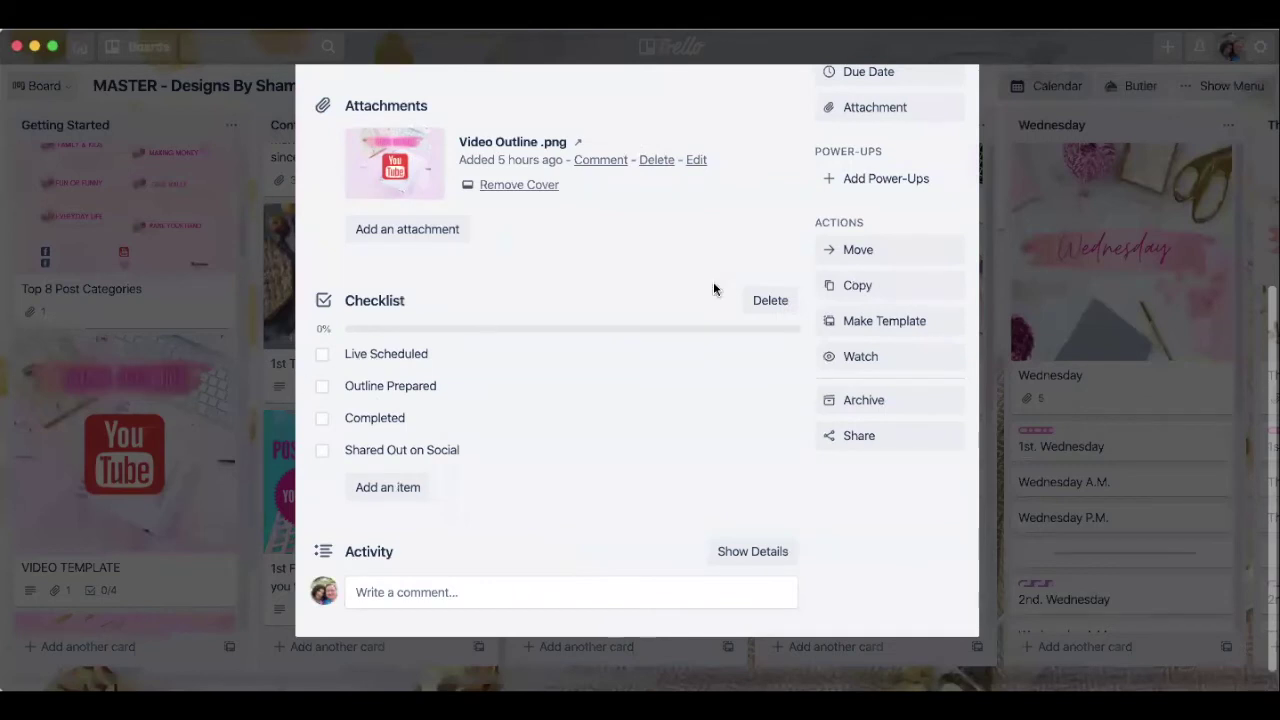
scroll(606, 275, up, 2)
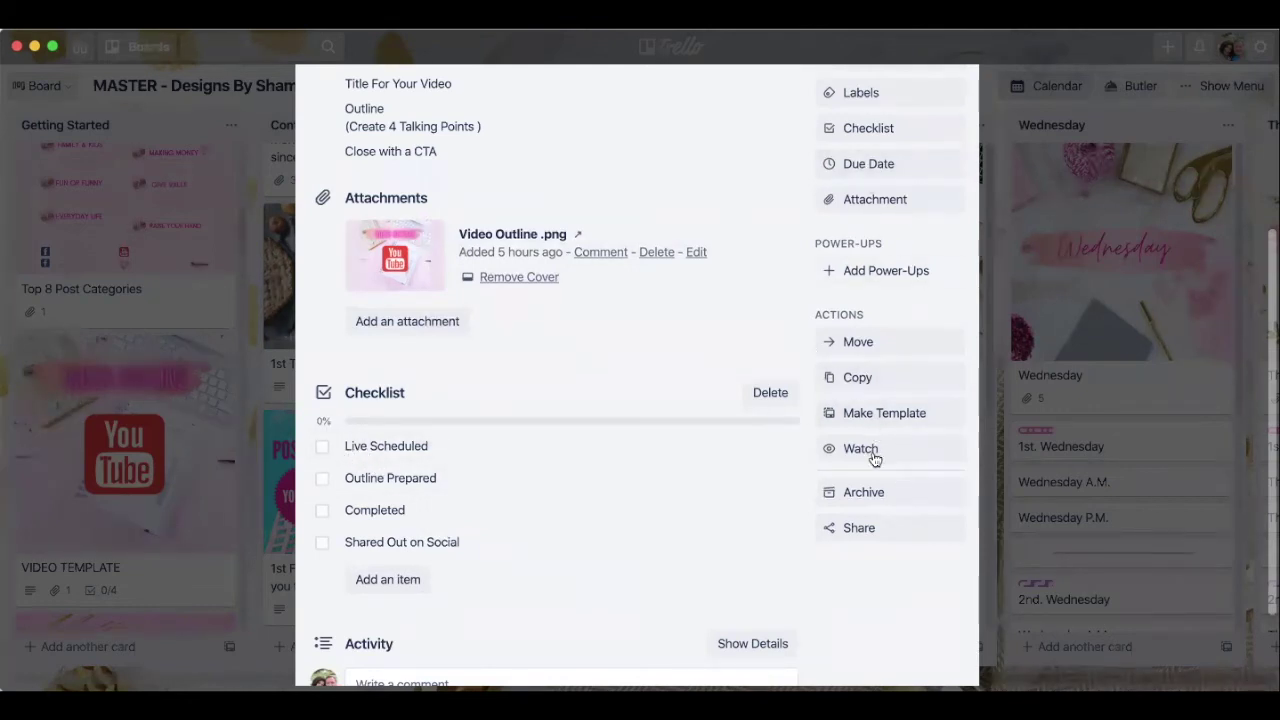
scroll(886, 171, up, 1)
click(890, 154)
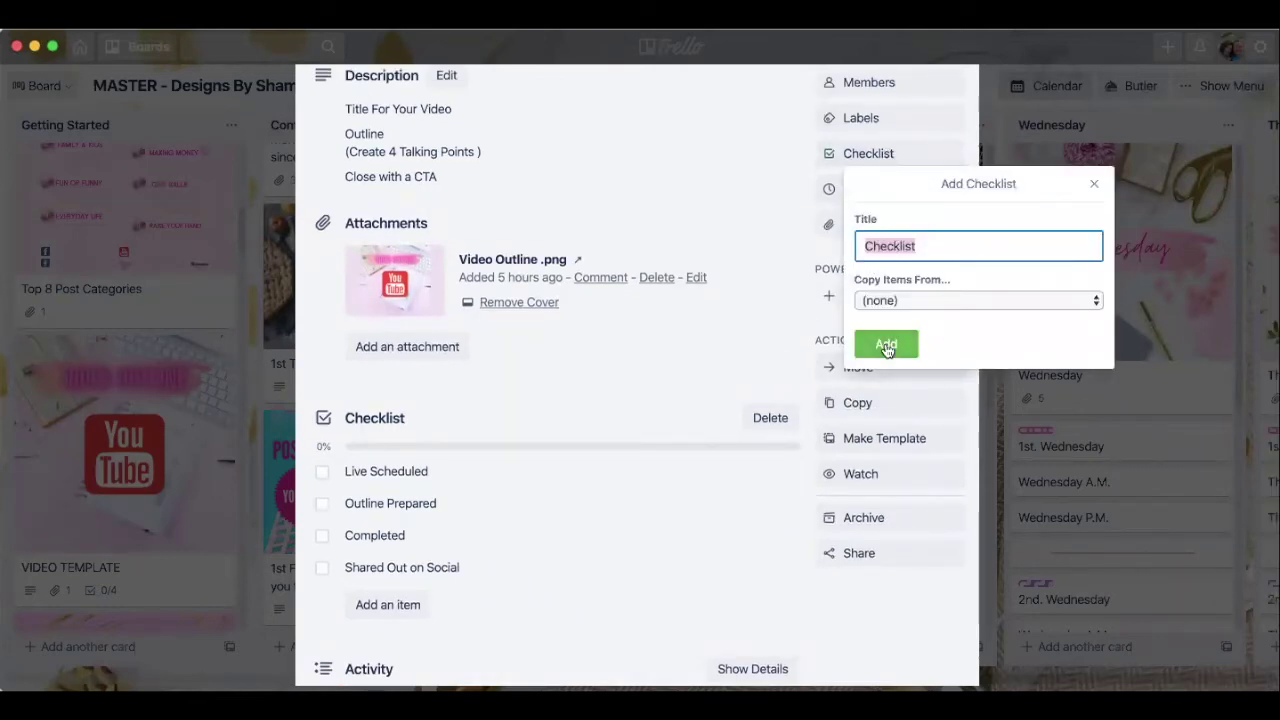
click(551, 606)
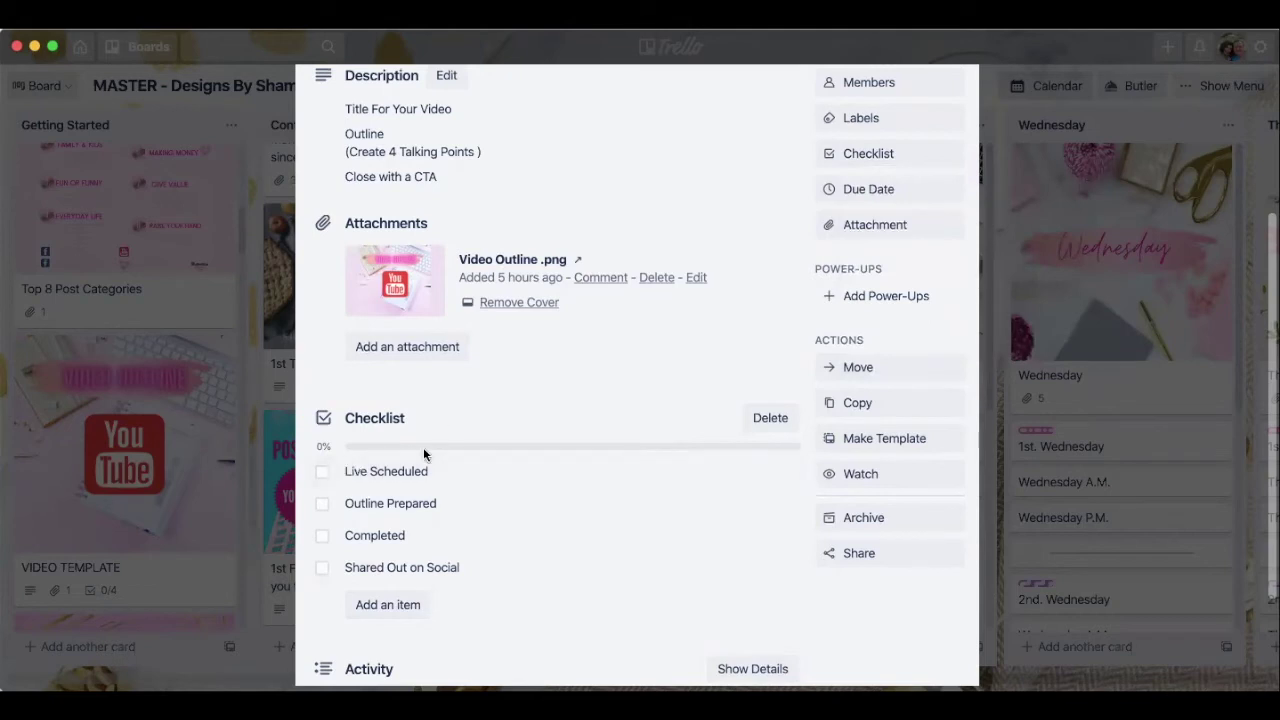
Mark the checklist items Live Scheduled, Outline Prepared, Shared Out on Social and Completed as done.
click(322, 472)
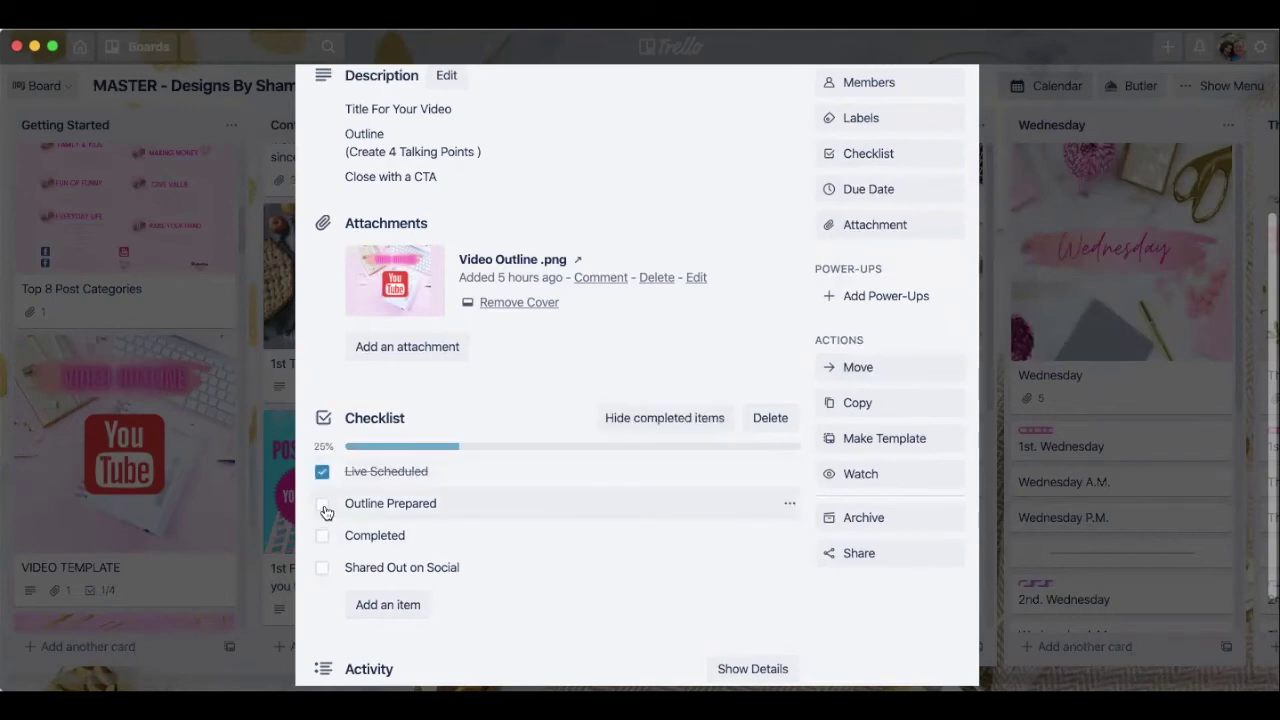
click(322, 504)
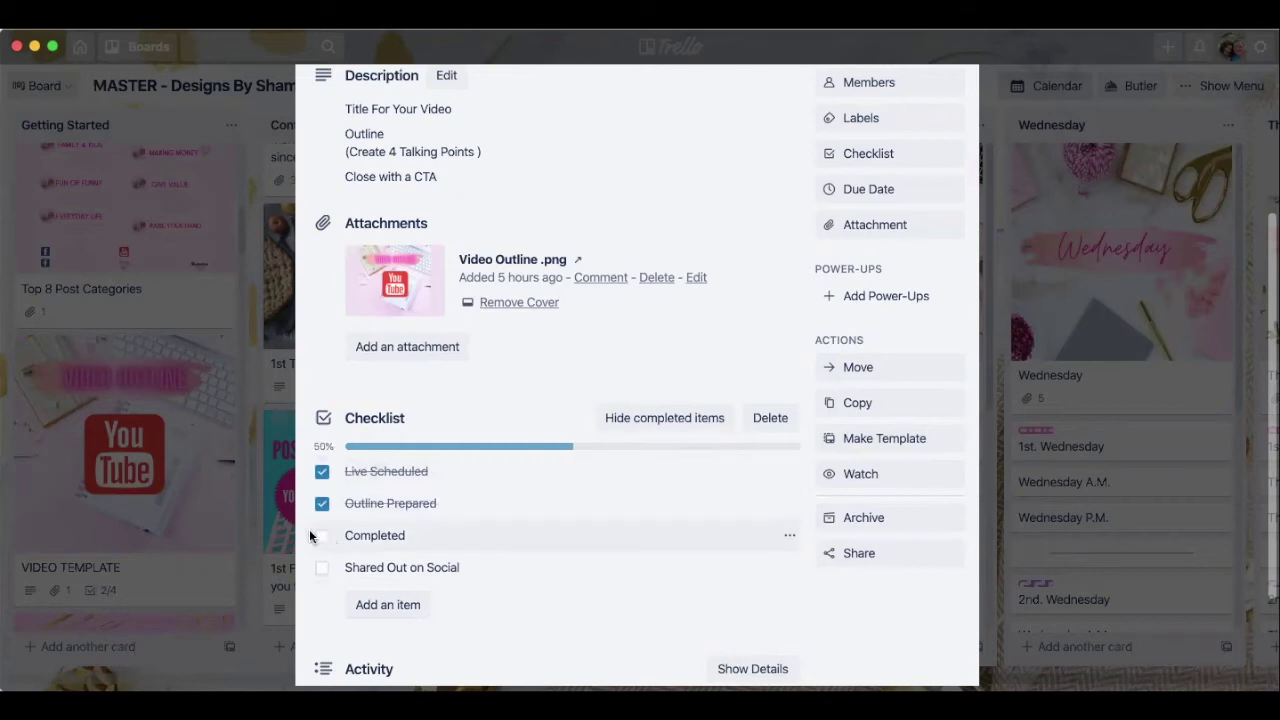
click(320, 569)
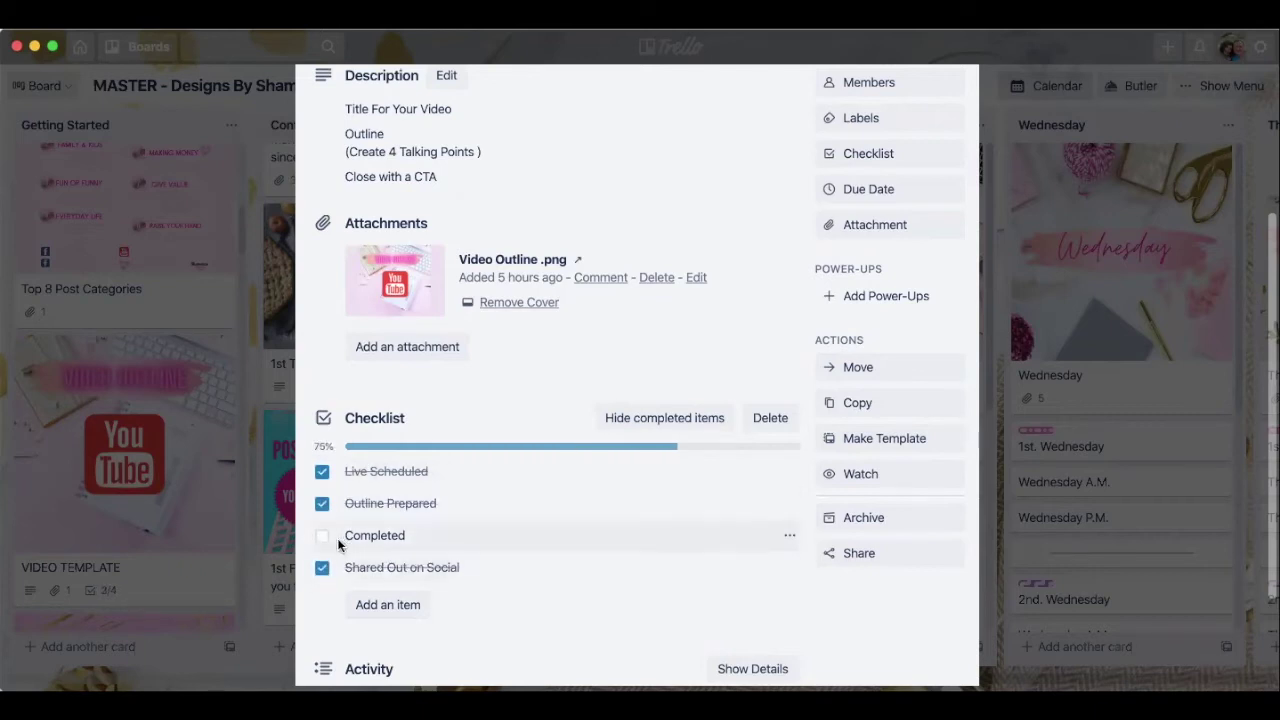
click(322, 538)
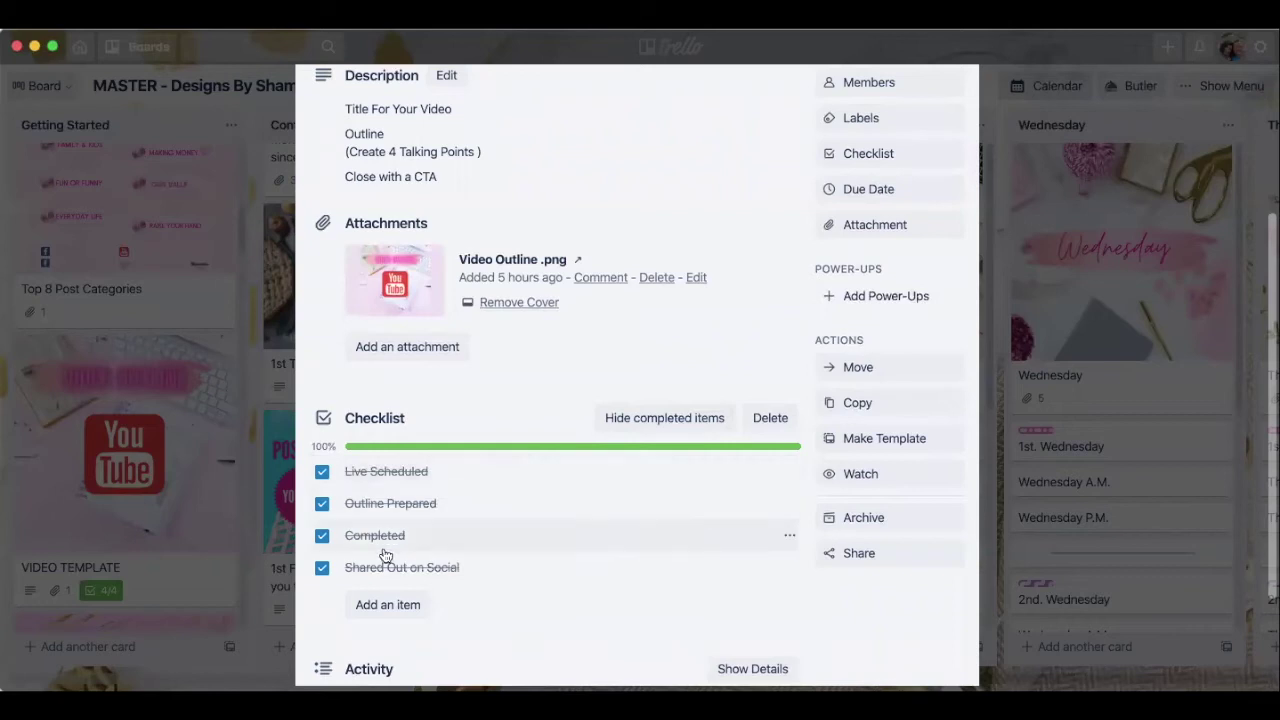
Uncheck all four items of the video template checklist and close the card.
click(321, 568)
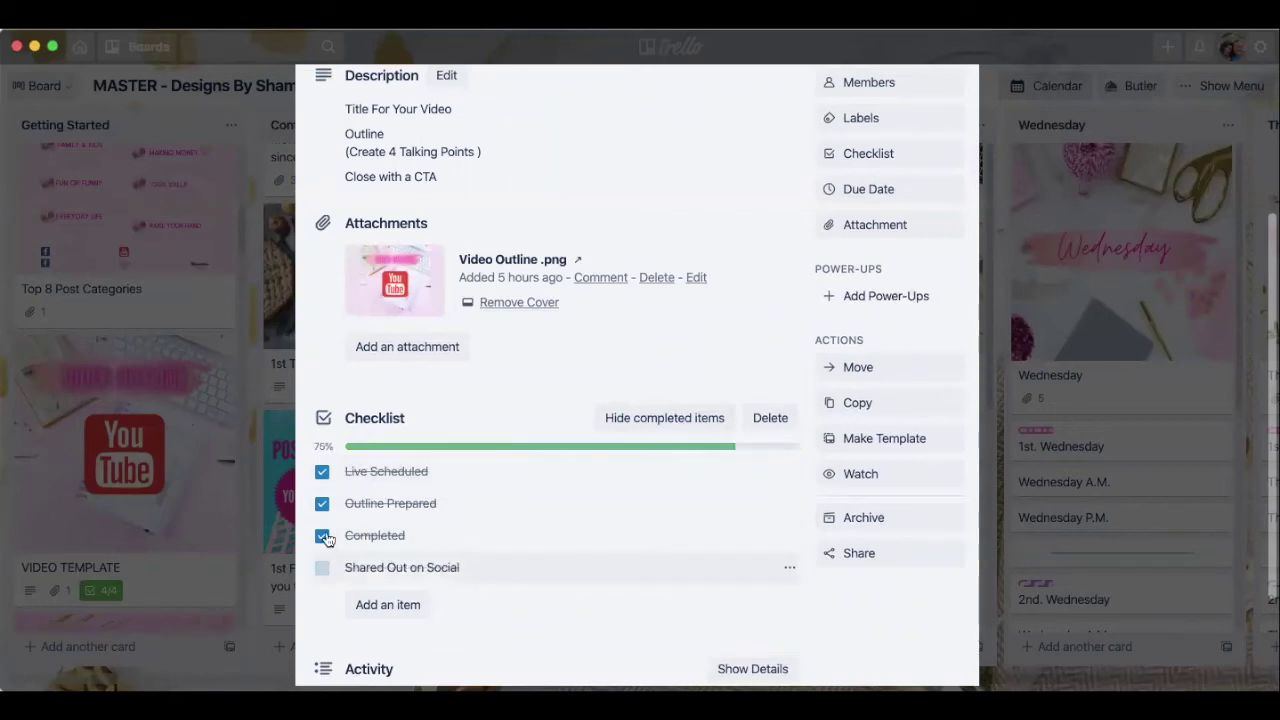
click(321, 536)
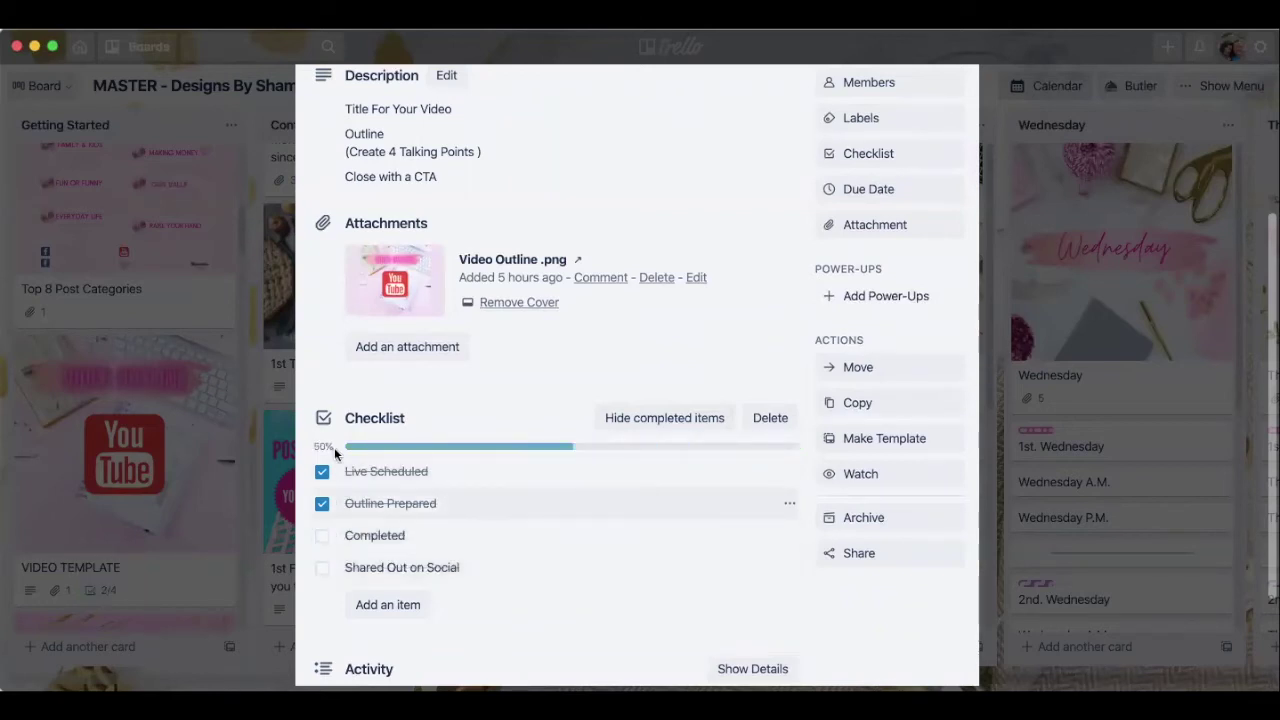
click(224, 571)
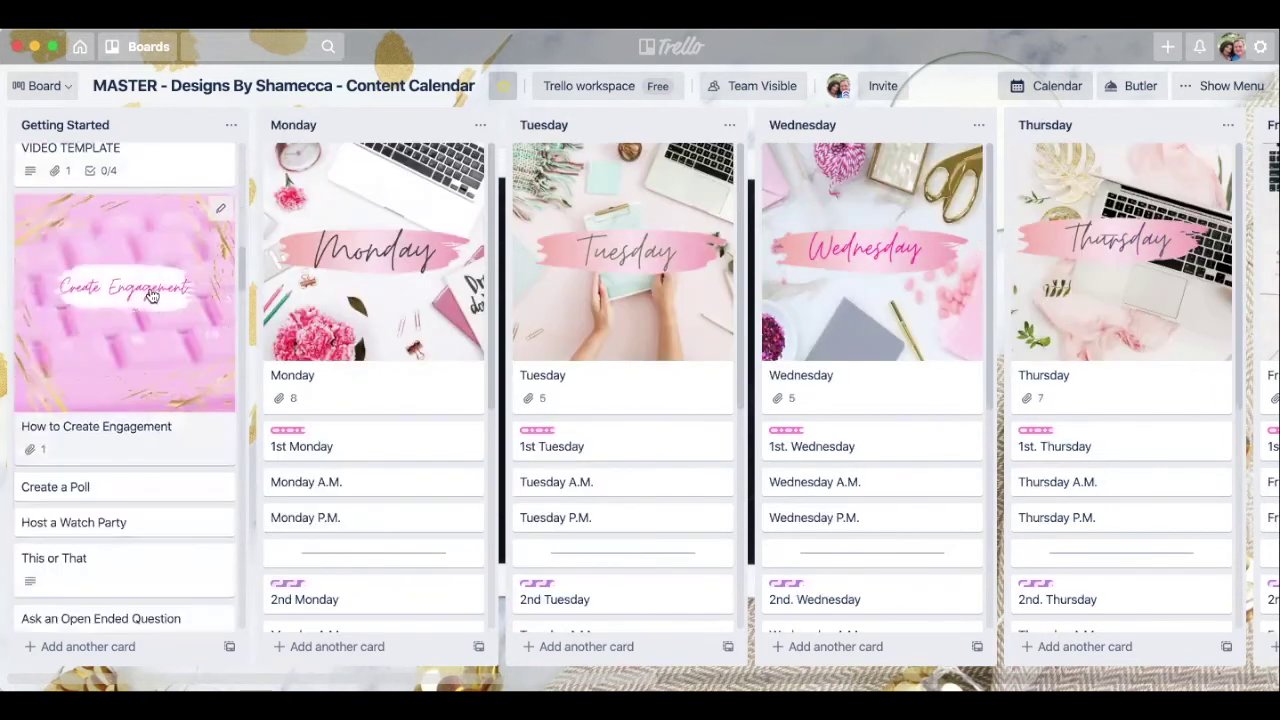
Move the Monday Motivational card from the daily themes in Getting Started to the Monday list, above 1st Monday.
scroll(152, 292, down, 3)
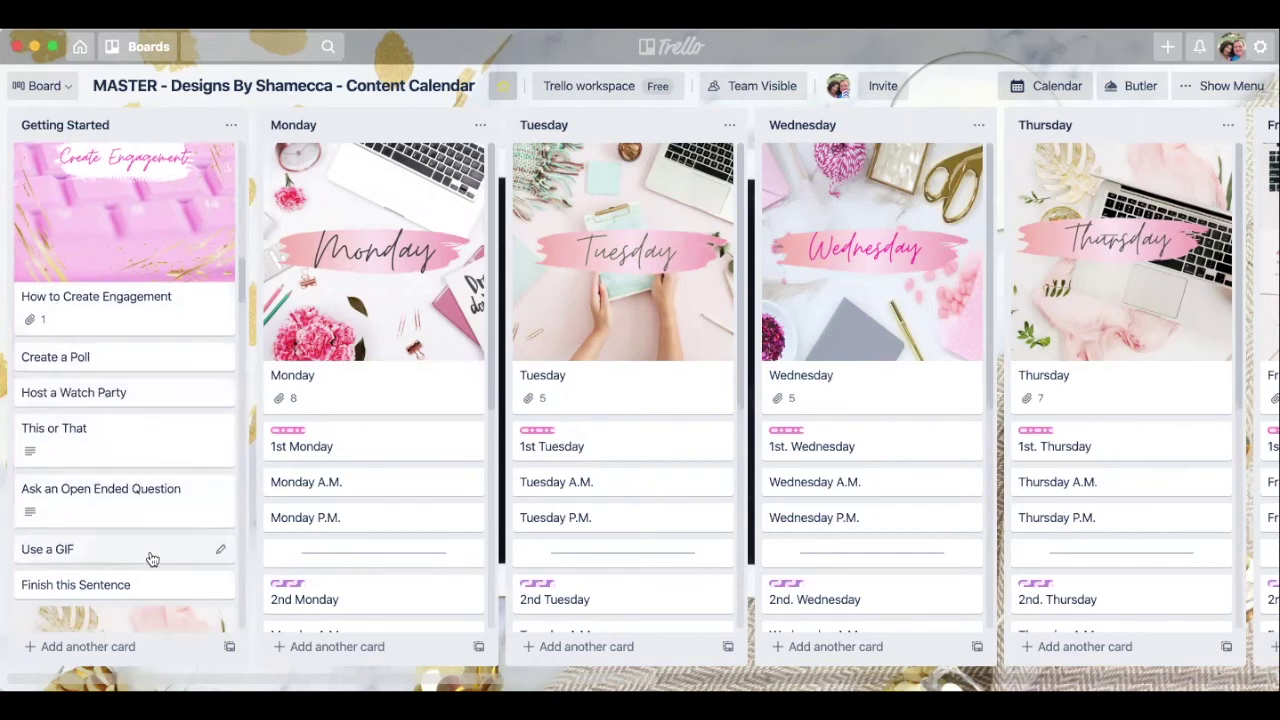
scroll(152, 530, down, 3)
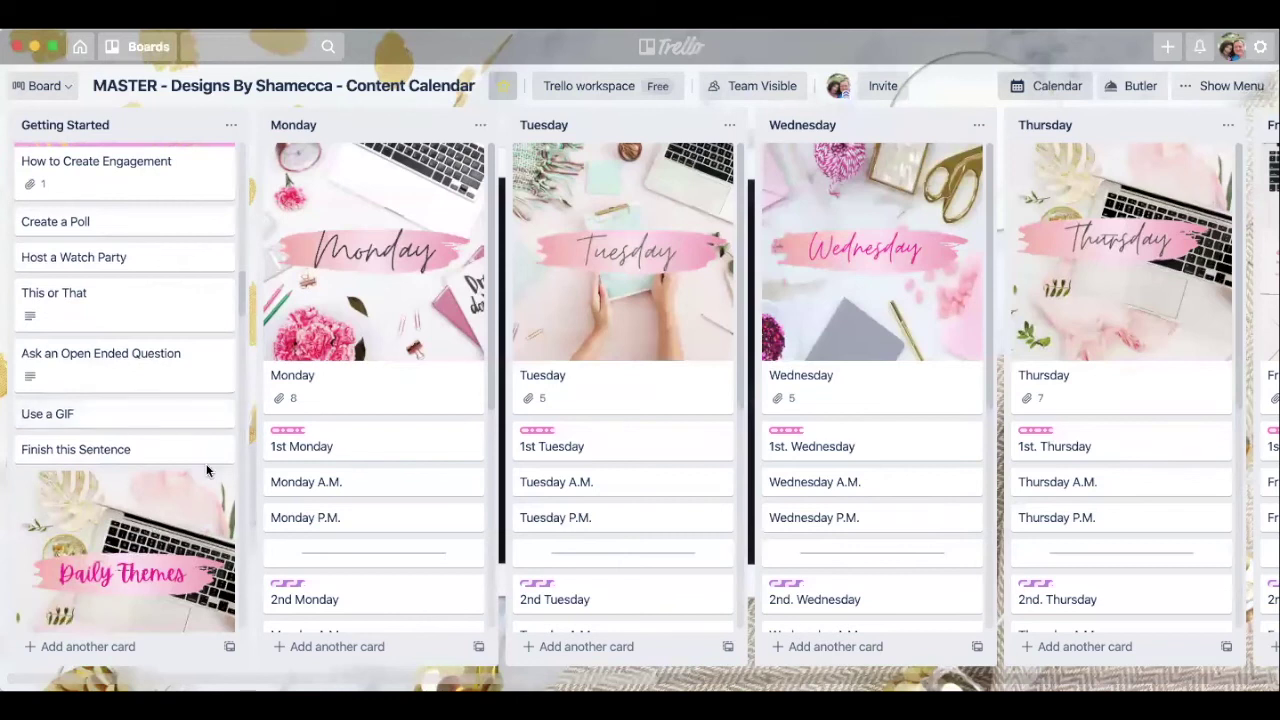
scroll(130, 300, down, 3)
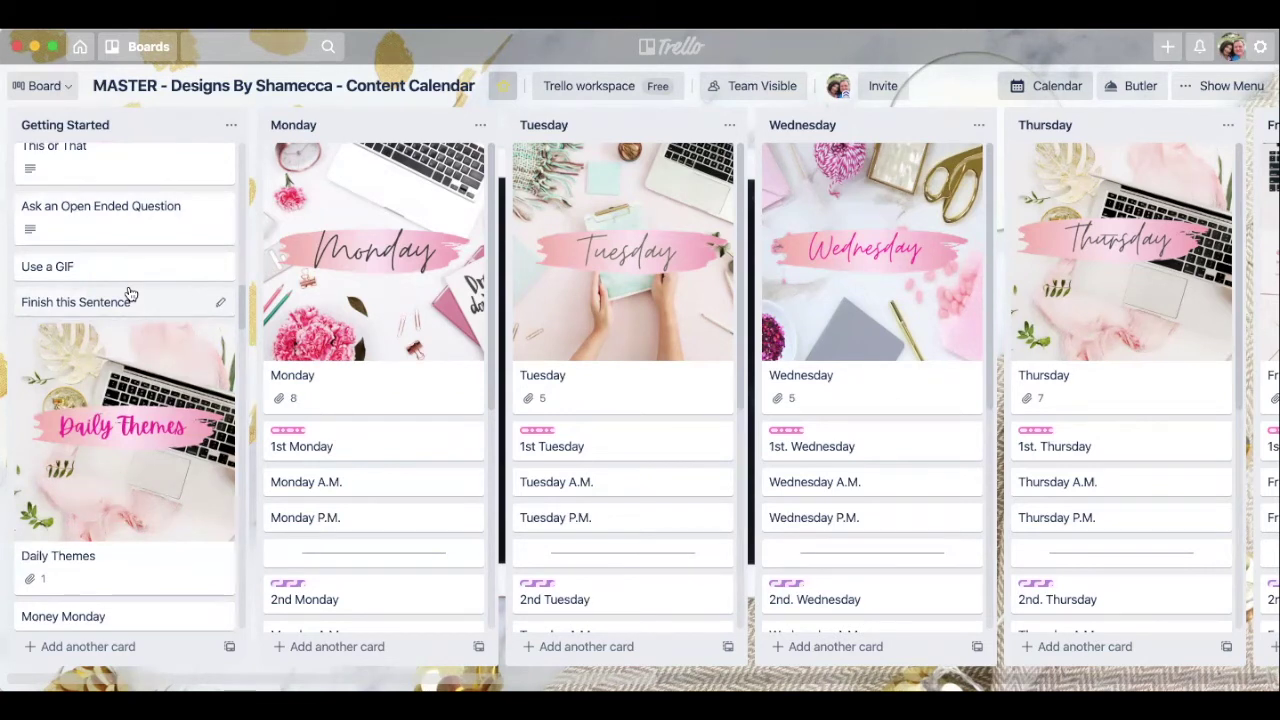
scroll(130, 293, down, 5)
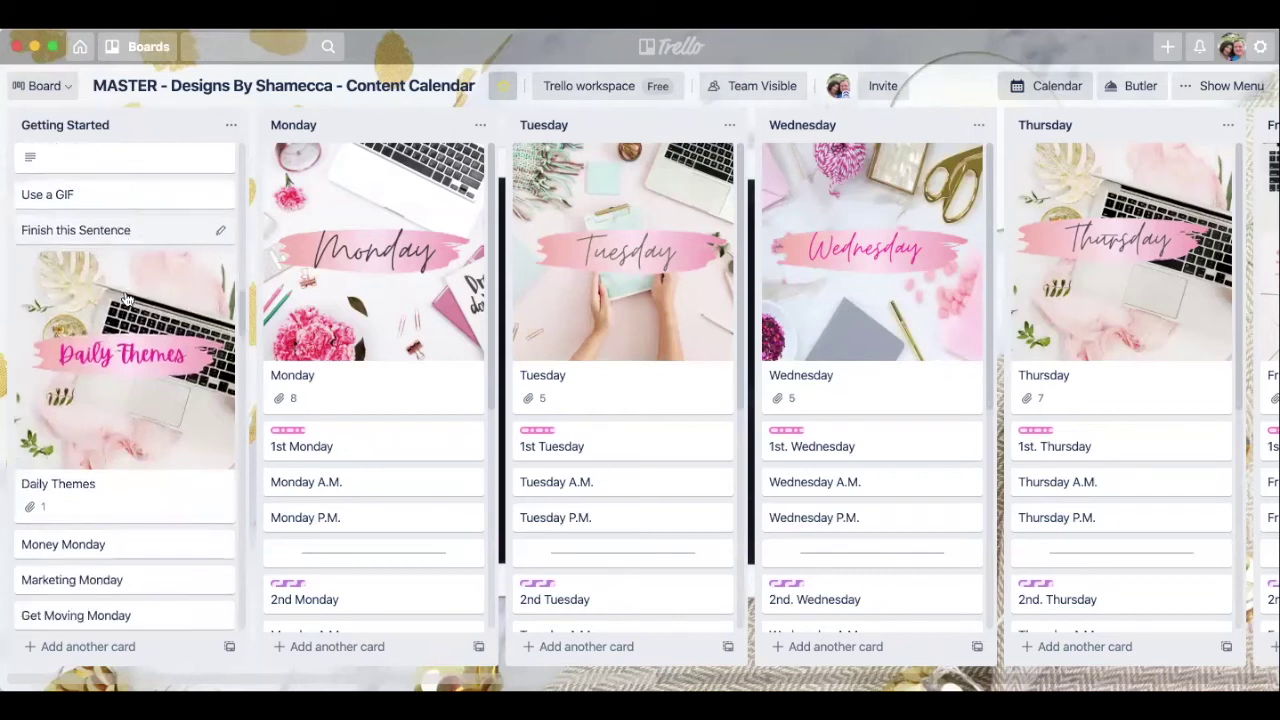
scroll(132, 293, up, 1)
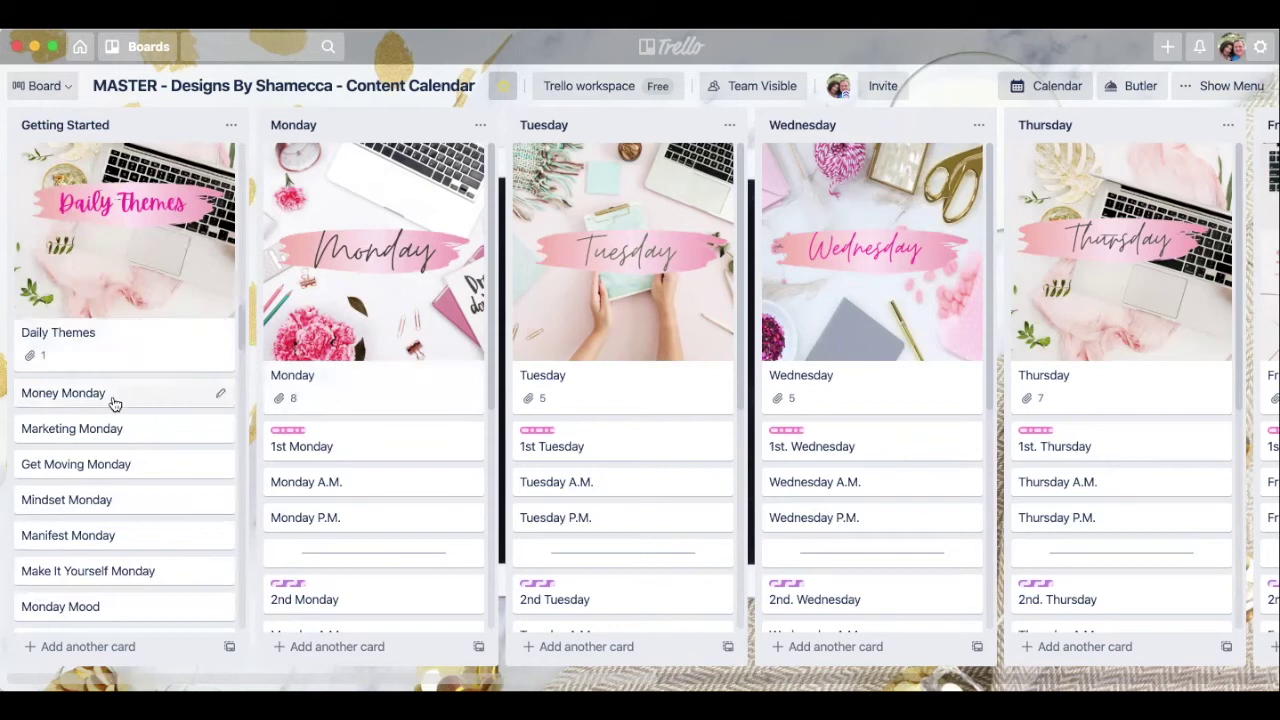
scroll(103, 463, down, 3)
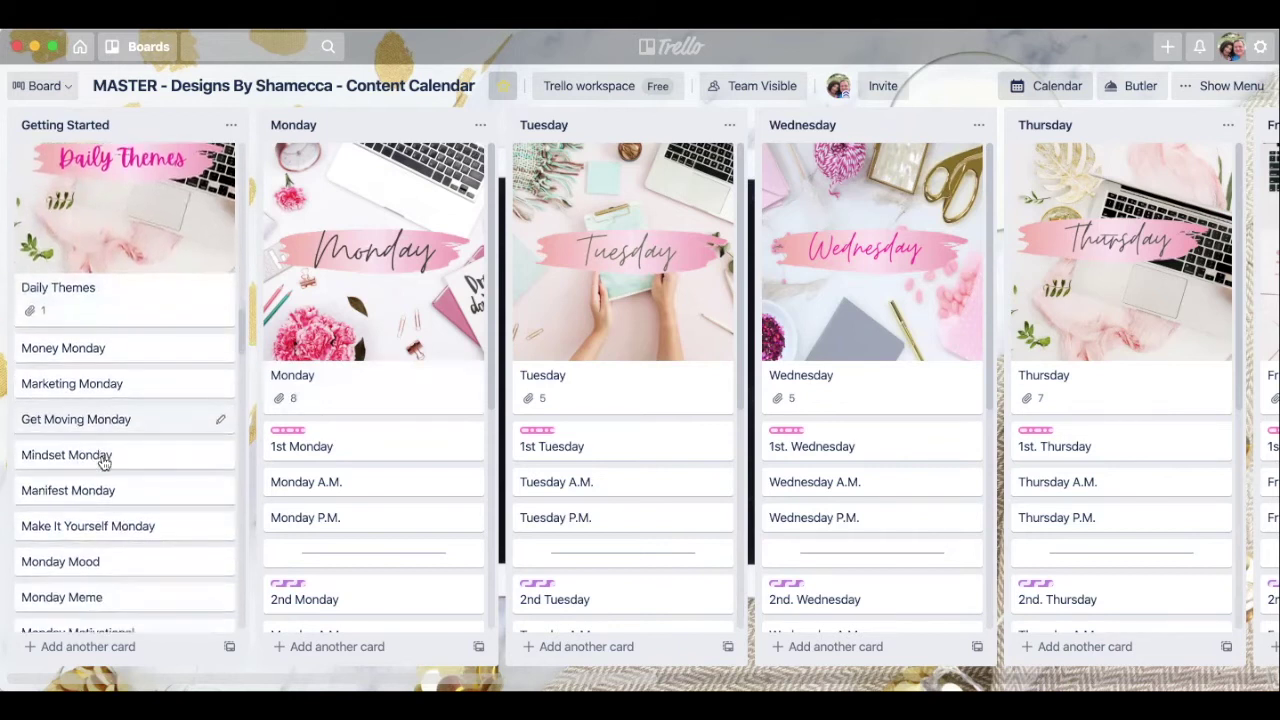
drag(120, 537, 335, 432)
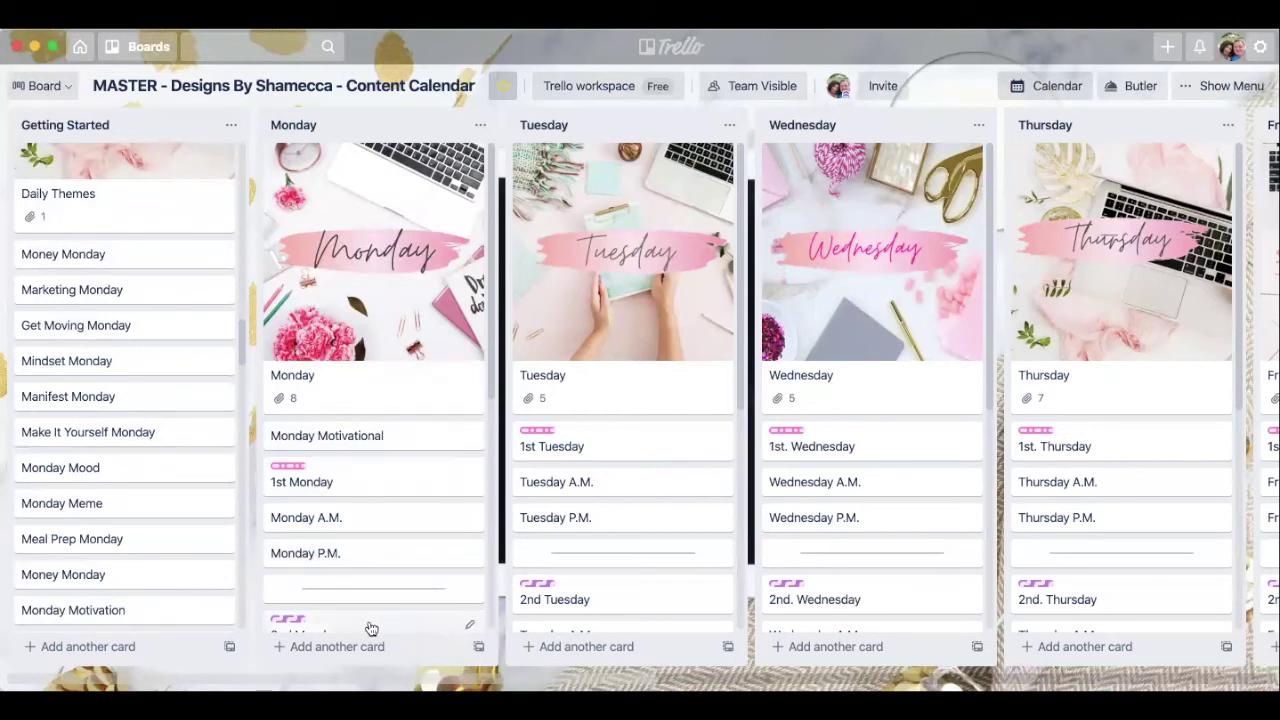
Move the Content Vault list from the end of the board to between Getting Started and Monday.
scroll(869, 257, right, 10)
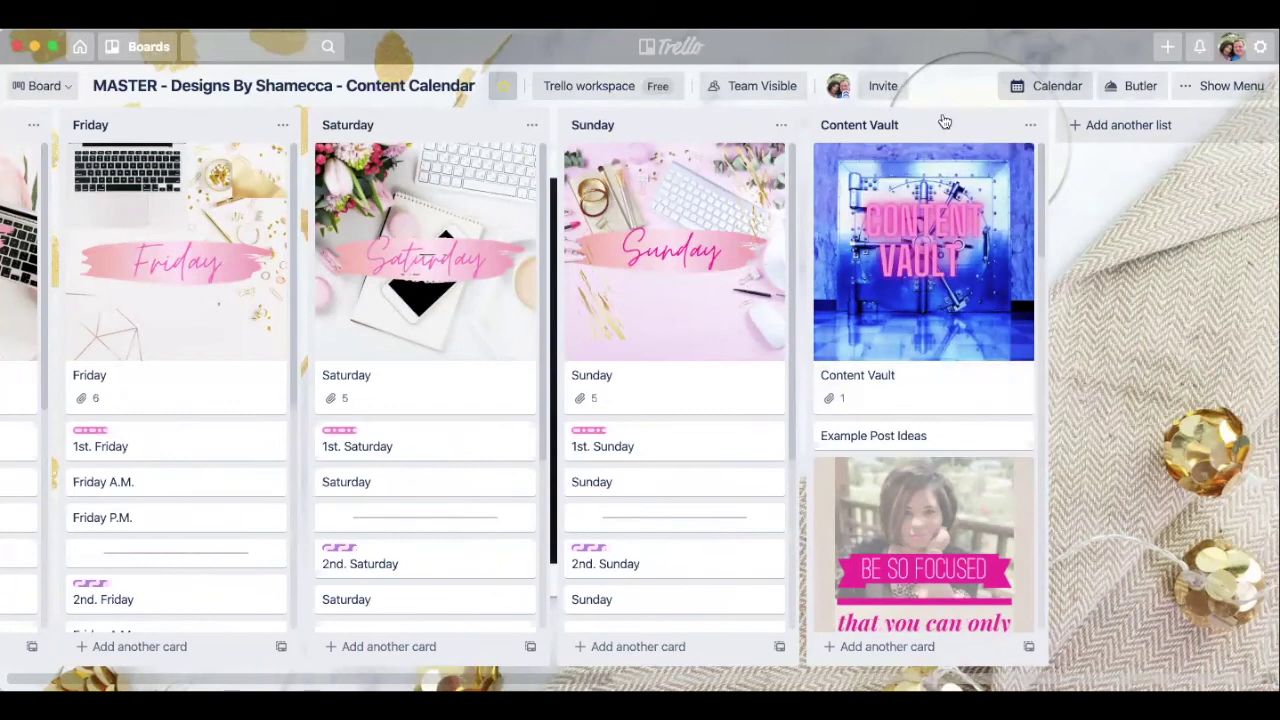
drag(946, 124, 390, 123)
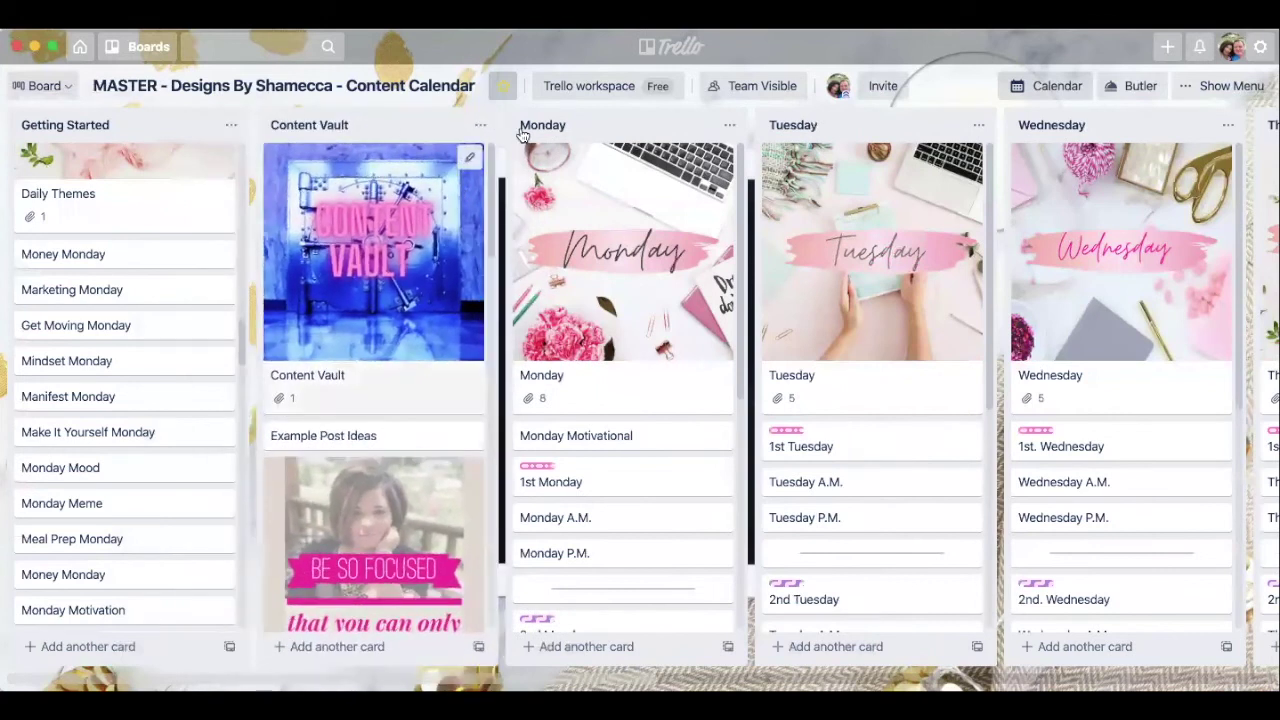
mouse_move(378, 128)
mouse_down()
mouse_move(425, 122)
mouse_move(362, 128)
mouse_move(376, 118)
mouse_up()
mouse_move(605, 512)
mouse_down()
mouse_move(603, 474)
mouse_move(603, 517)
mouse_up()
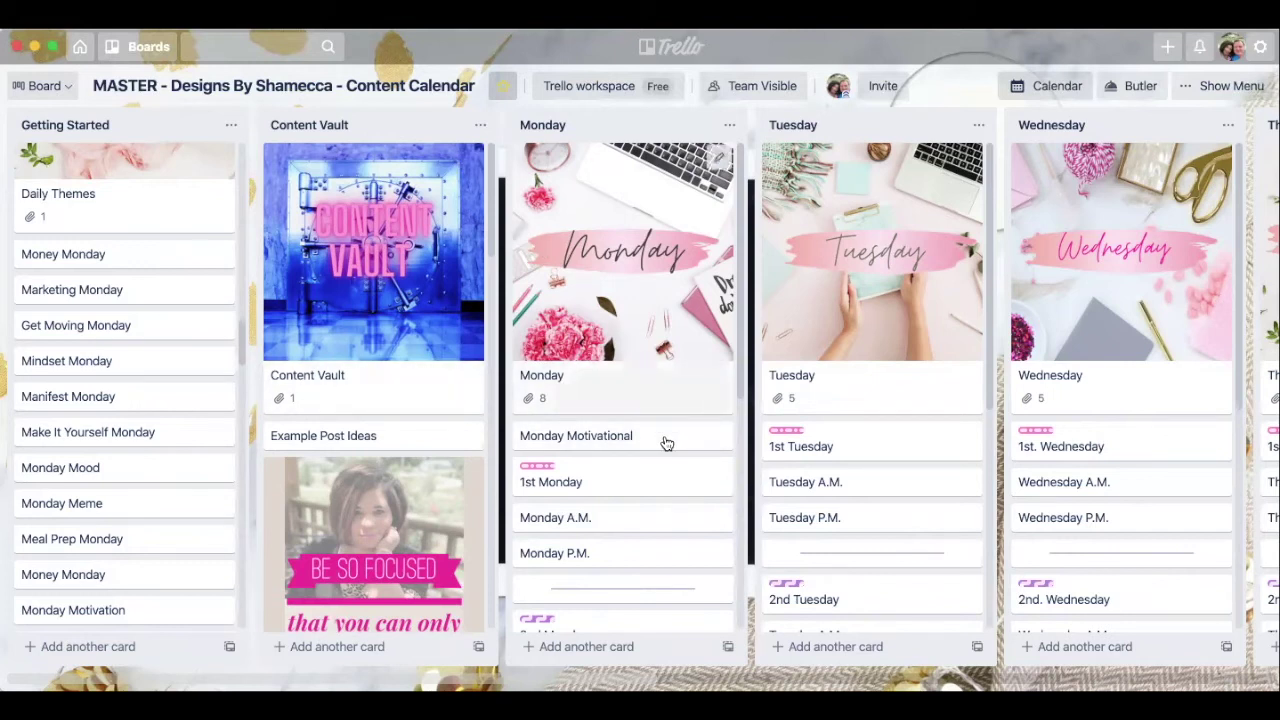
Open the "Monday Motivation : 1st Monday" card in Content Vault, view its attached image full size, and close the card.
scroll(371, 445, down, 1)
scroll(630, 470, down, 1)
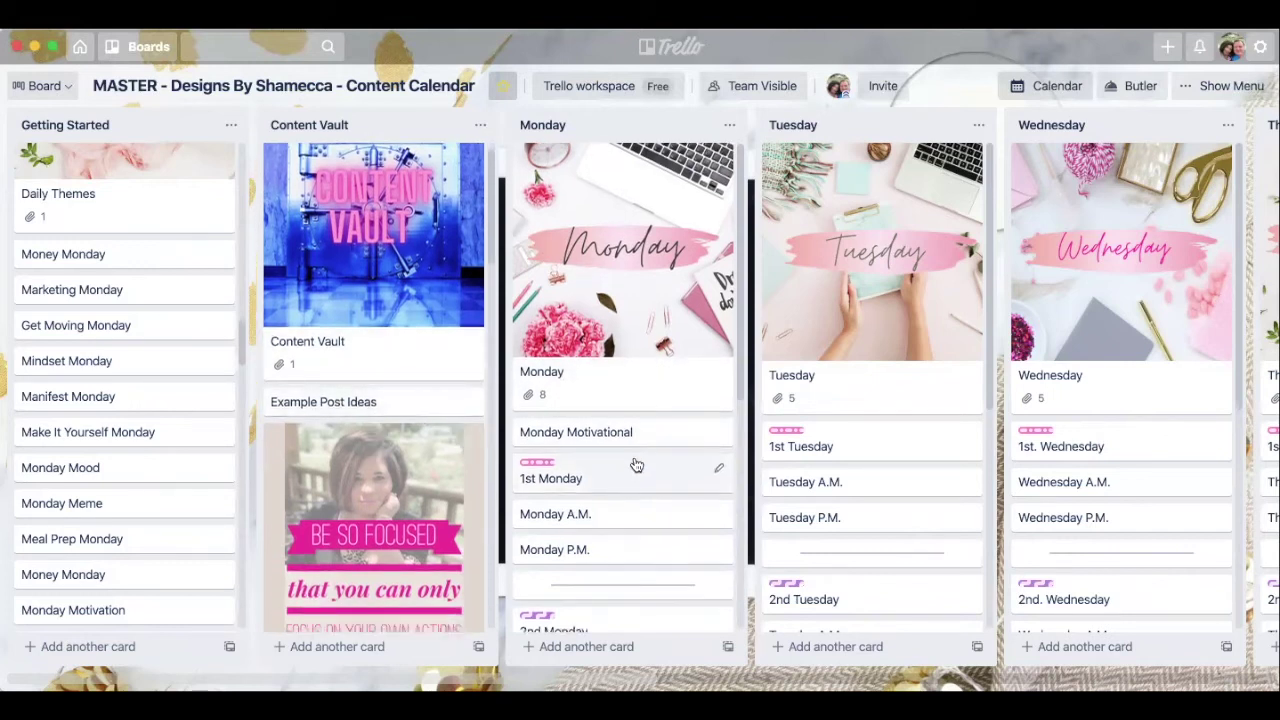
scroll(630, 460, down, 2)
scroll(400, 427, down, 4)
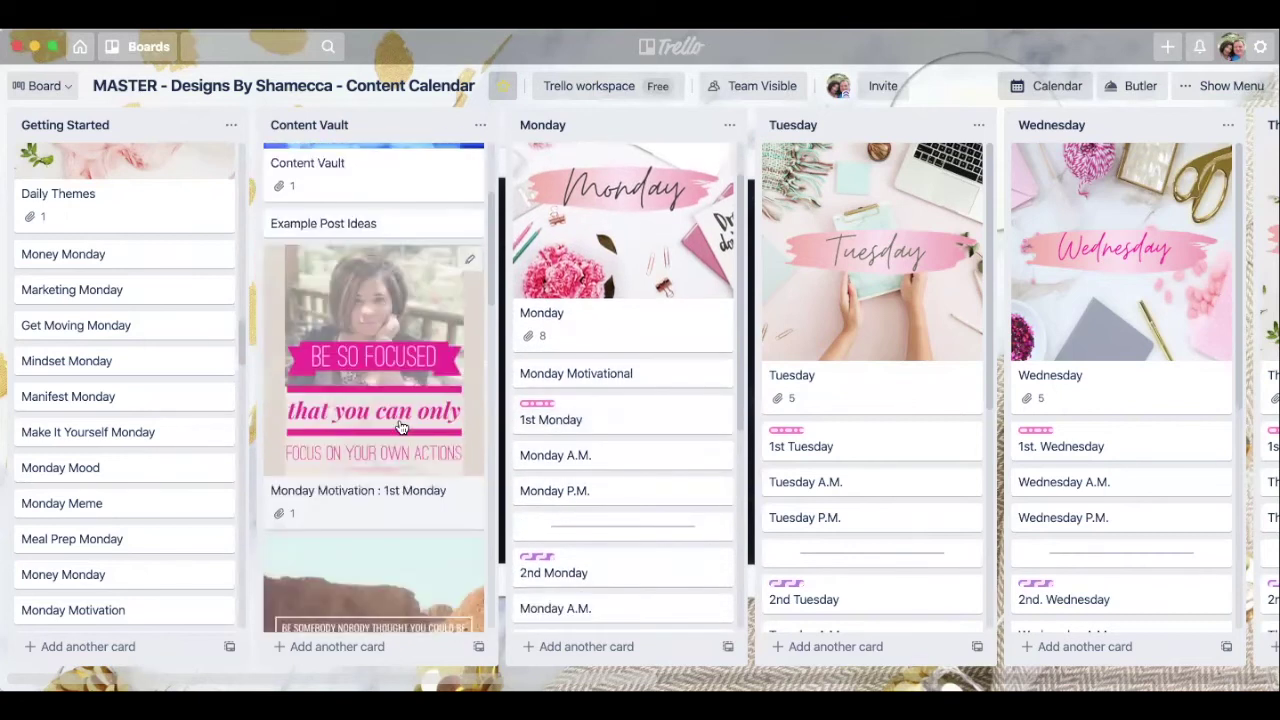
scroll(400, 427, down, 3)
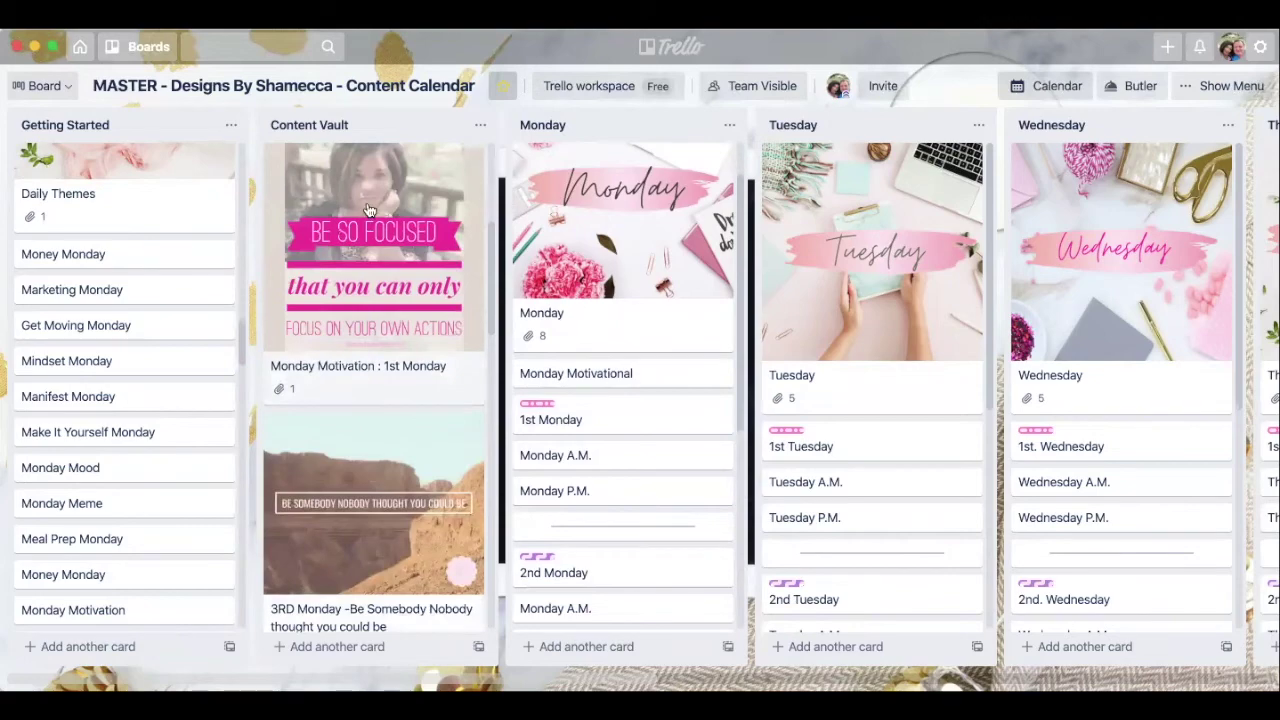
click(381, 238)
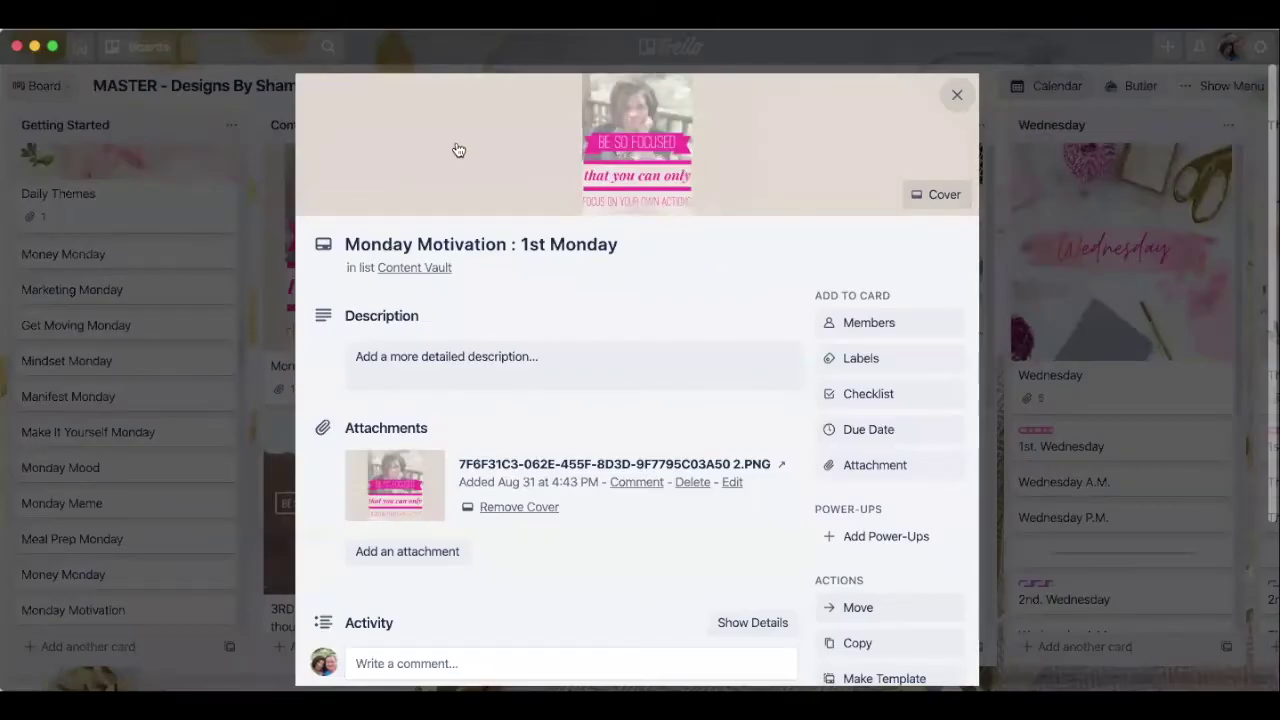
click(670, 167)
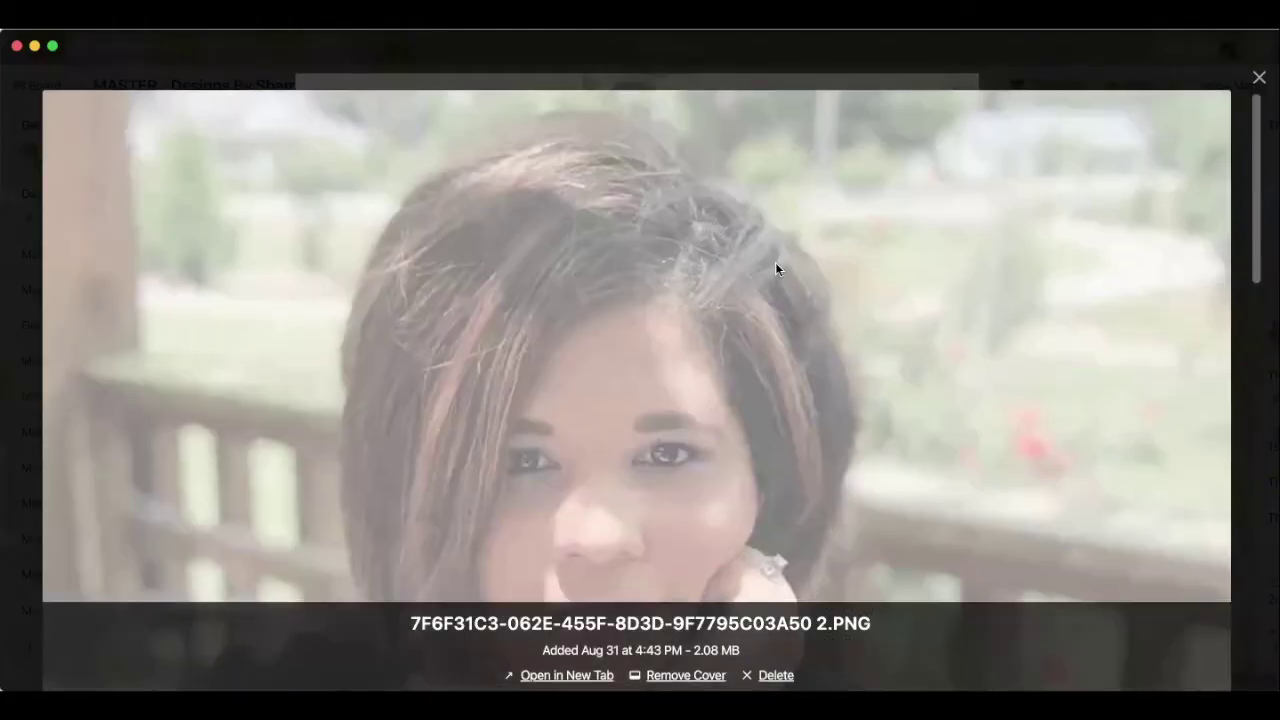
scroll(786, 274, down, 4)
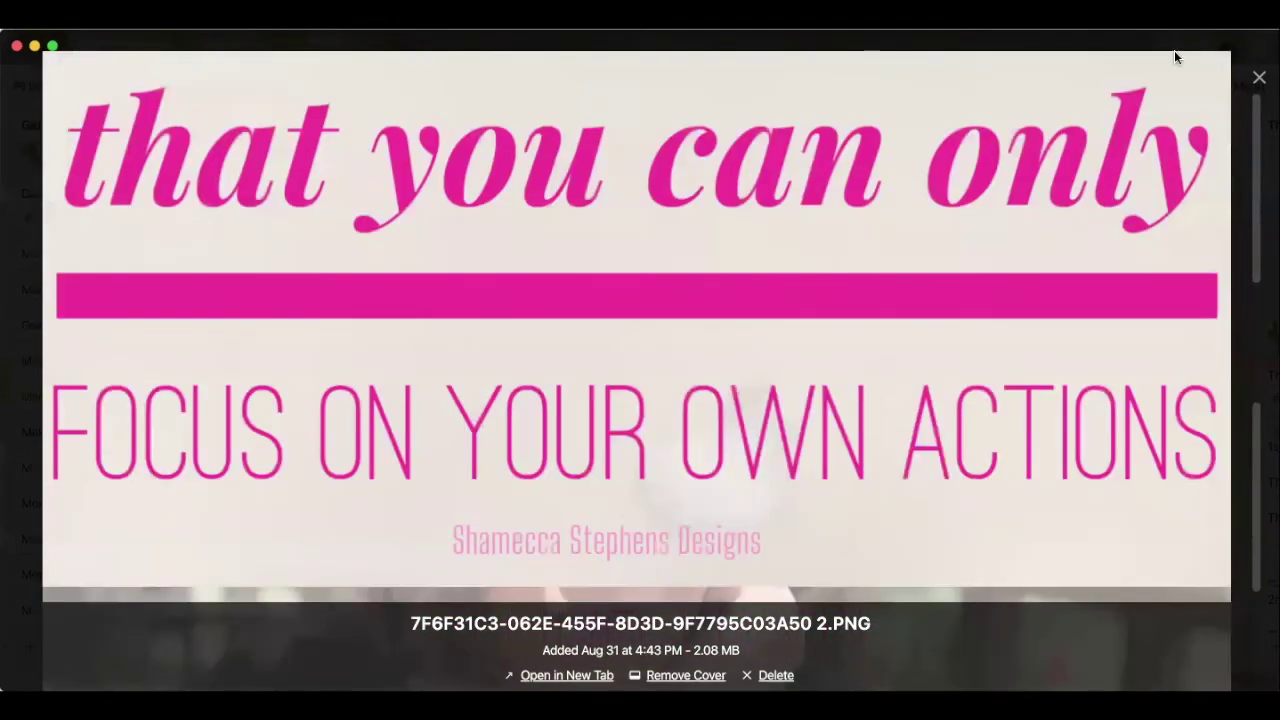
click(1259, 77)
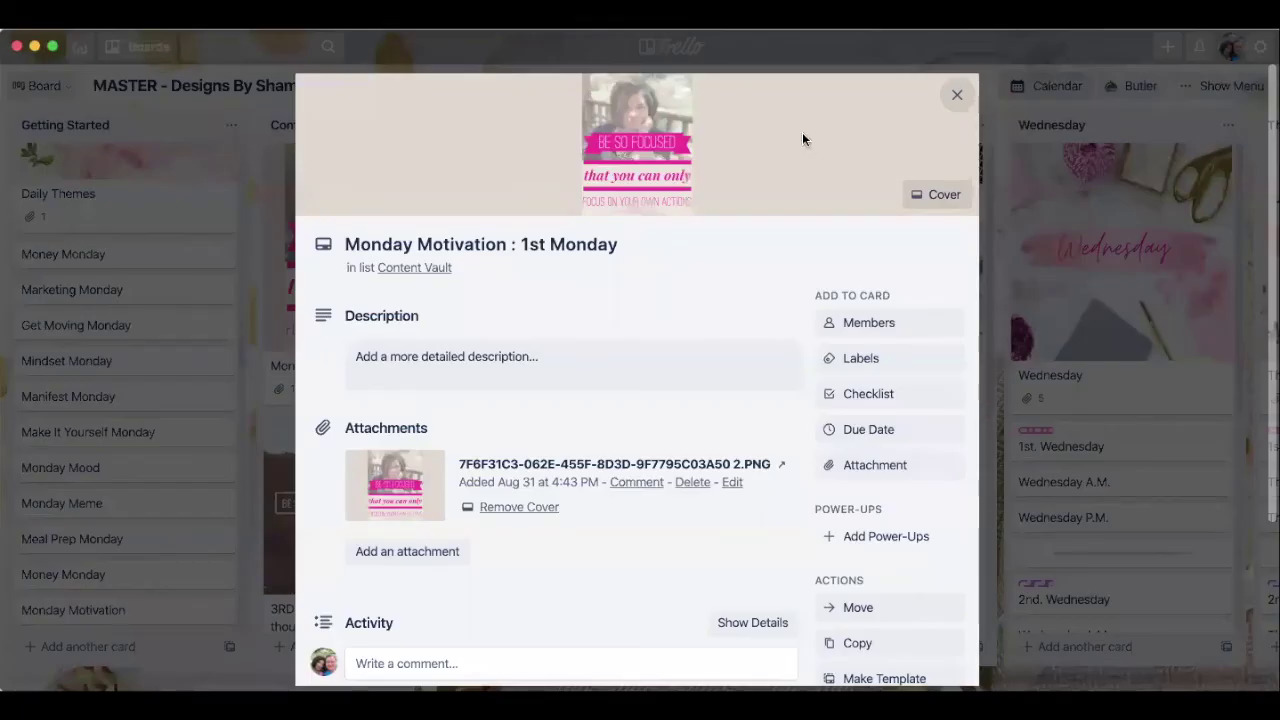
click(957, 94)
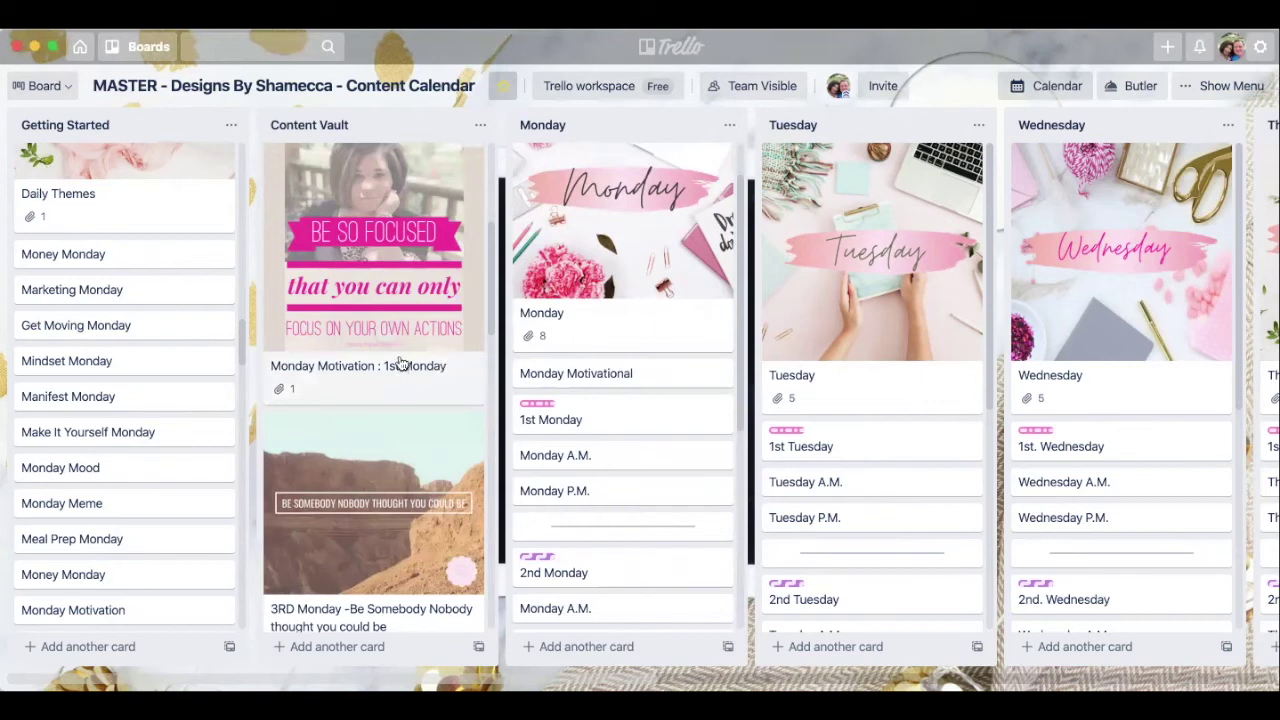
Move the "Monday Motivation : 1st Monday" card into the Monday list and arrange it and Monday Motivational below the 1st Monday label card.
drag(388, 234, 634, 374)
drag(608, 563, 606, 296)
drag(562, 608, 578, 262)
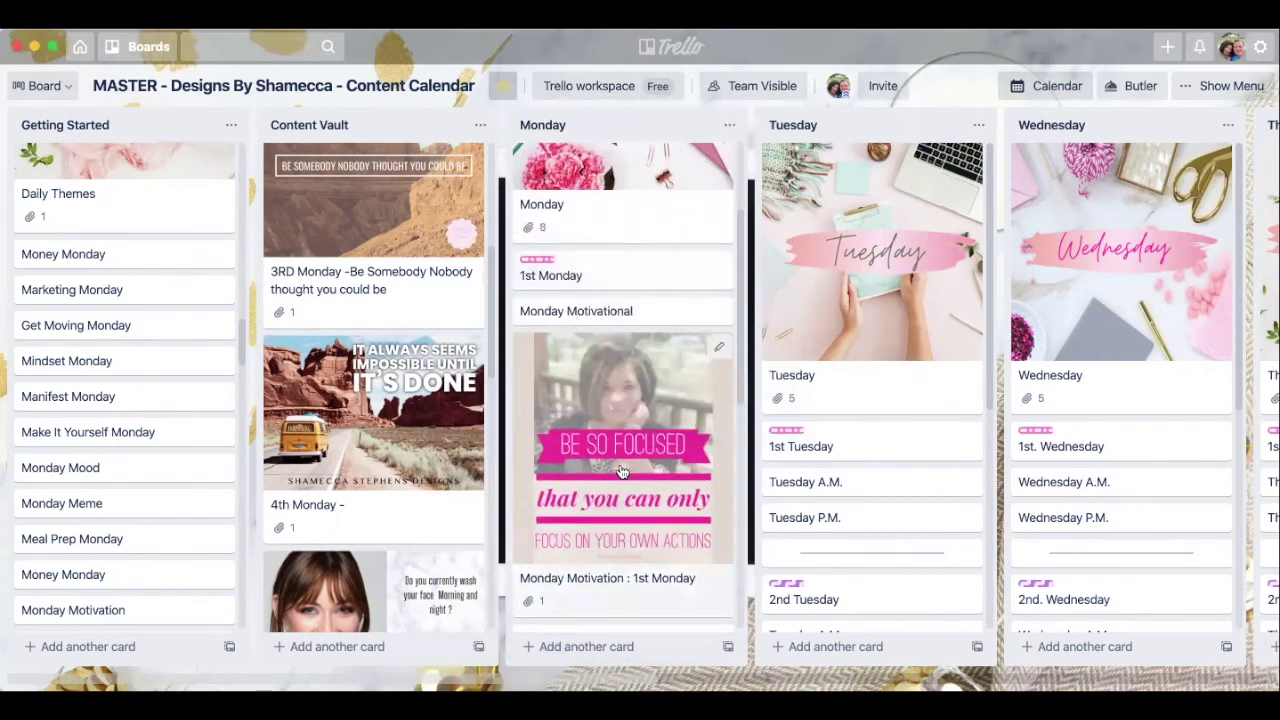
scroll(622, 470, down, 1)
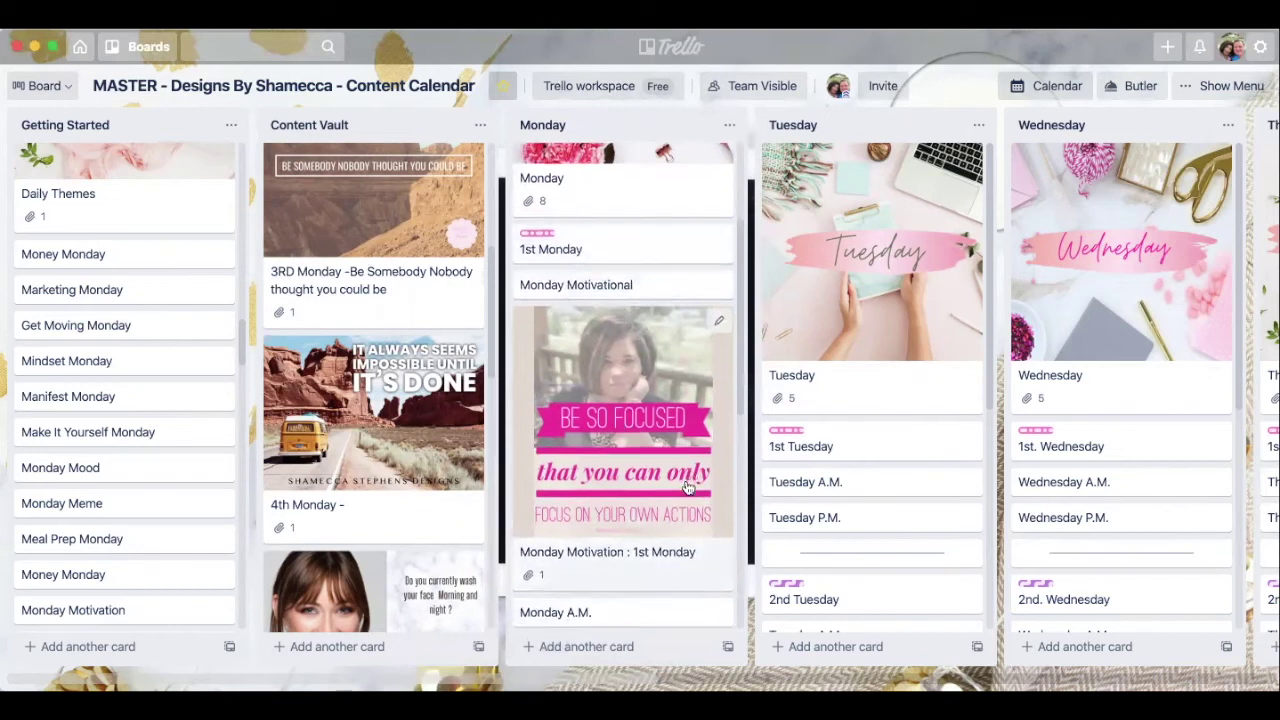
Move the "2nd Monday : Hustle Like You Might not have tomorrow." card from Content Vault to the Monday list, between Monday A.M. and Monday P.M. under 2nd Monday.
scroll(680, 415, down, 1)
scroll(672, 428, down, 2)
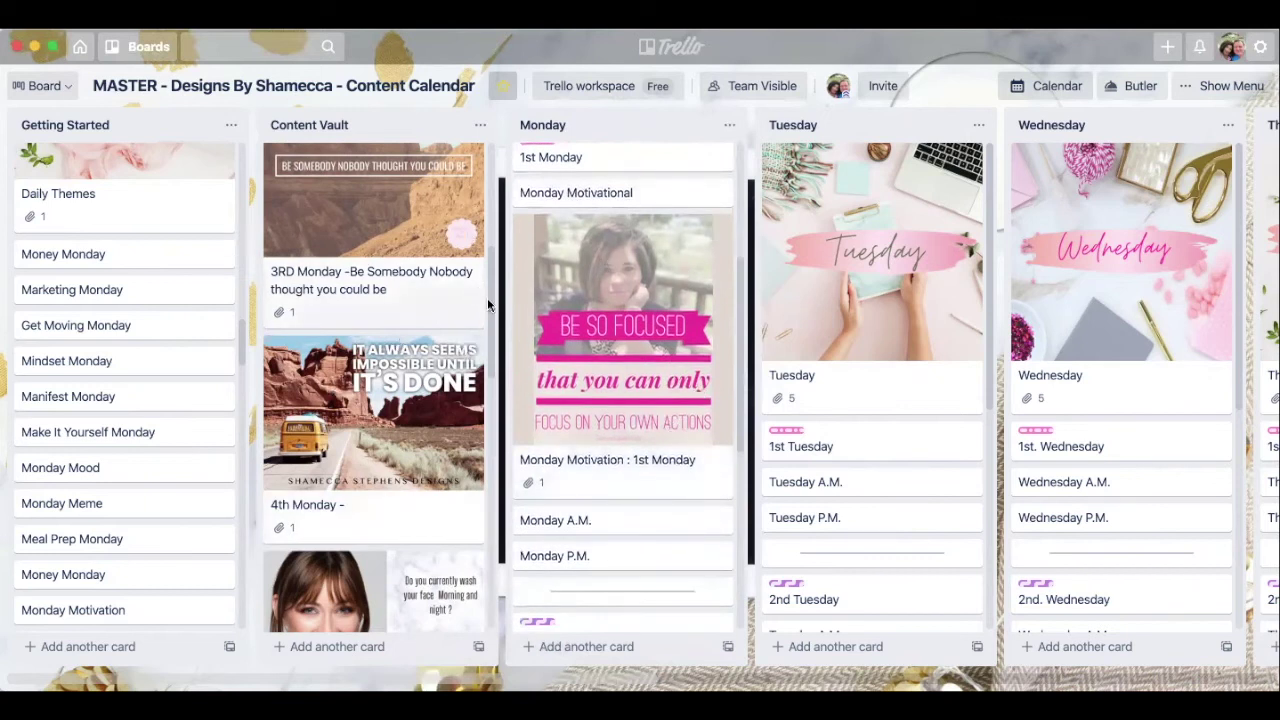
scroll(540, 400, down, 3)
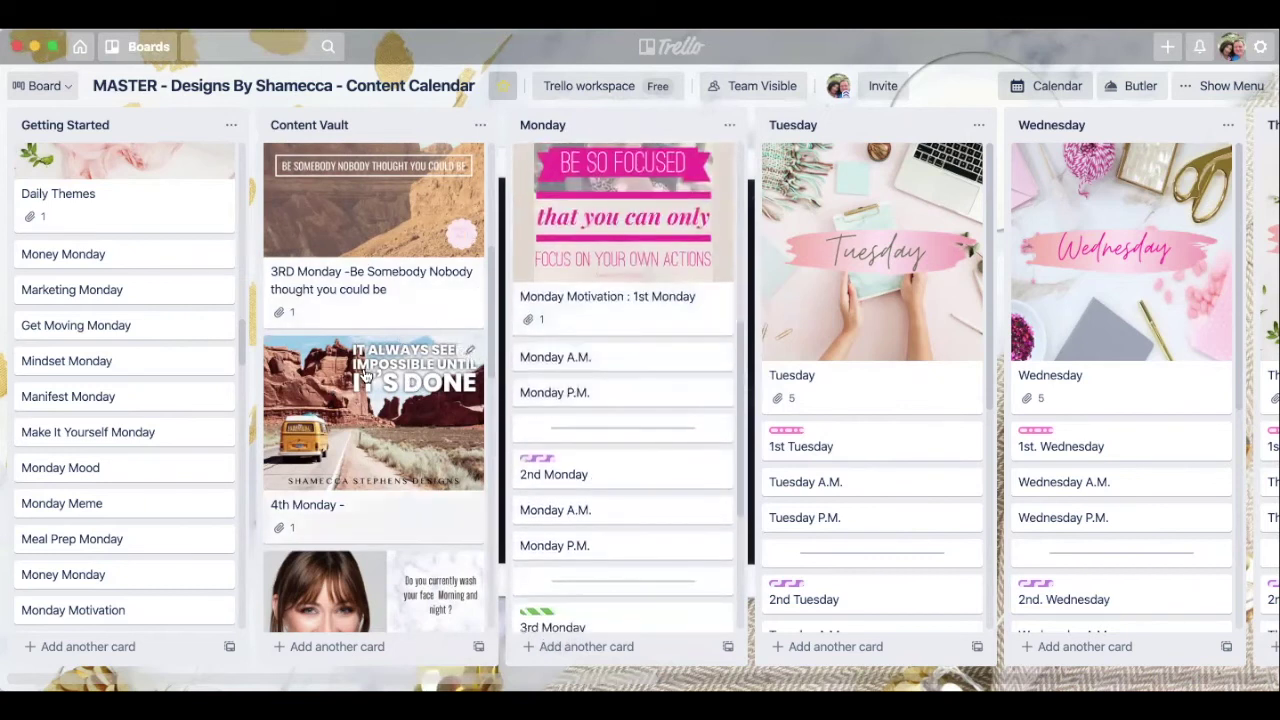
scroll(365, 373, up, 1)
scroll(366, 372, down, 3)
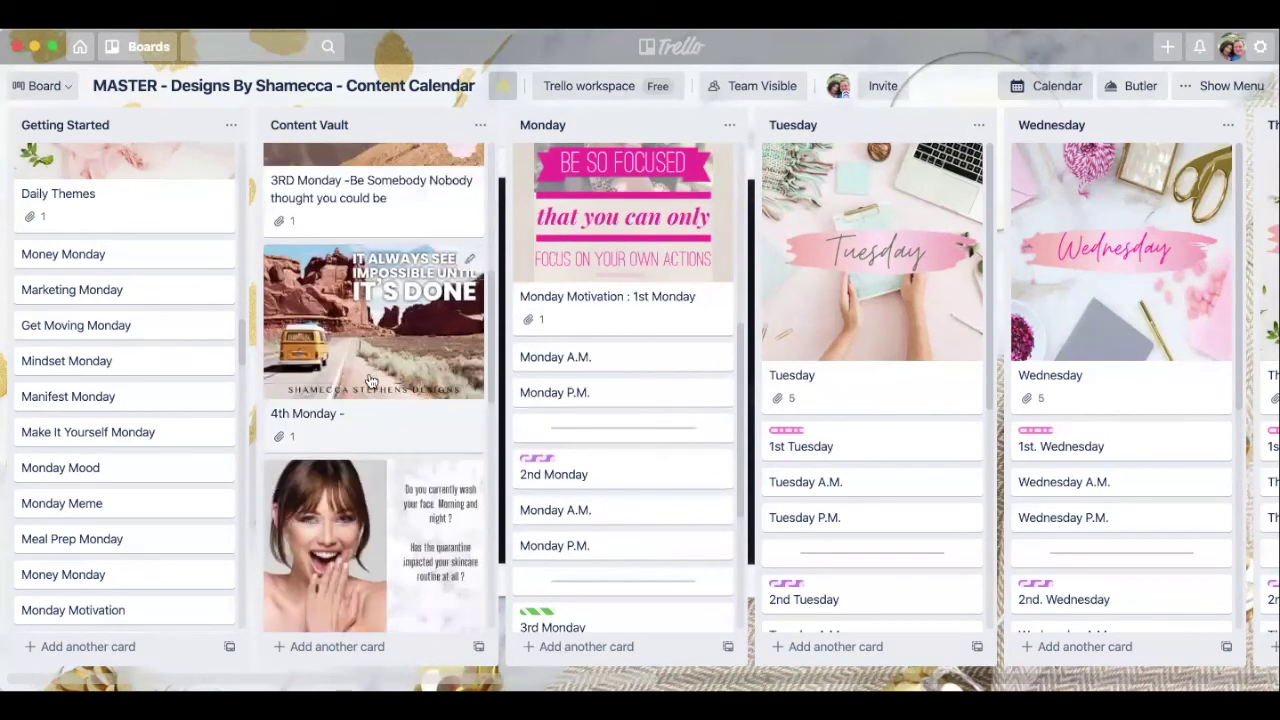
scroll(375, 390, down, 10)
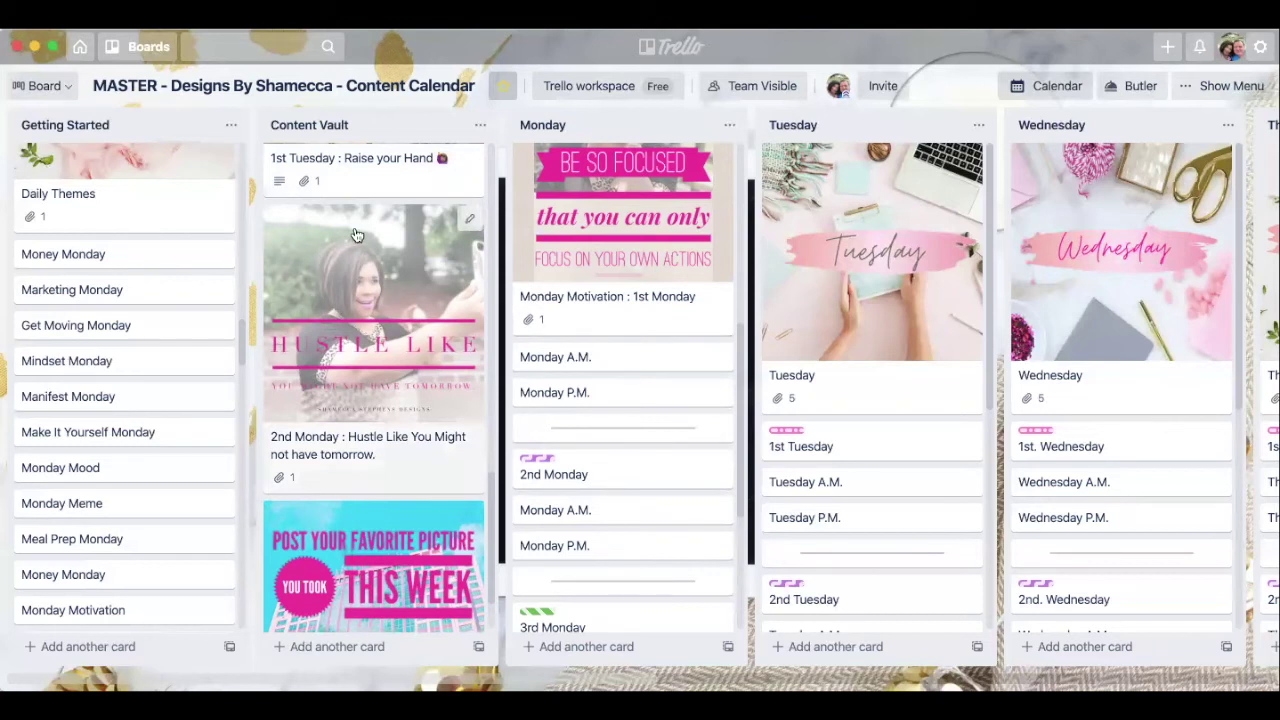
drag(377, 191, 602, 342)
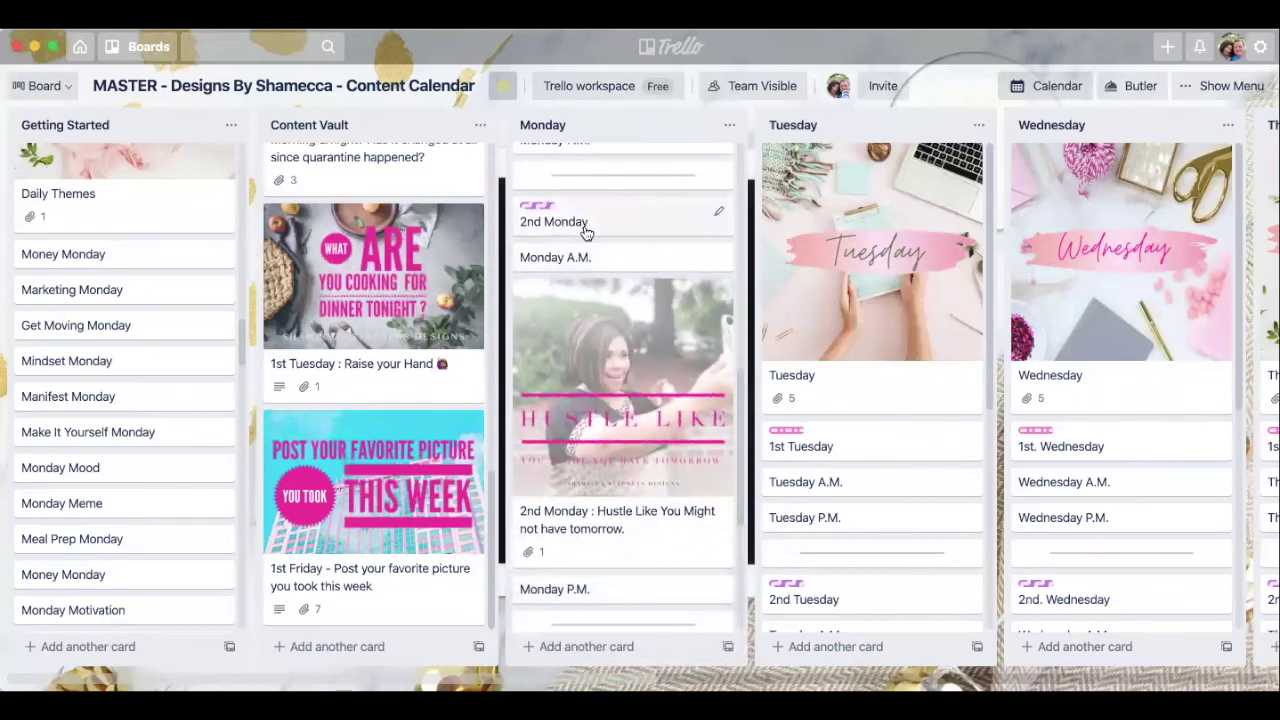
Look through the Monday and Tuesday lists' weekly A.M. and P.M. slots and the neighbouring weekday lists.
scroll(574, 244, up, 6)
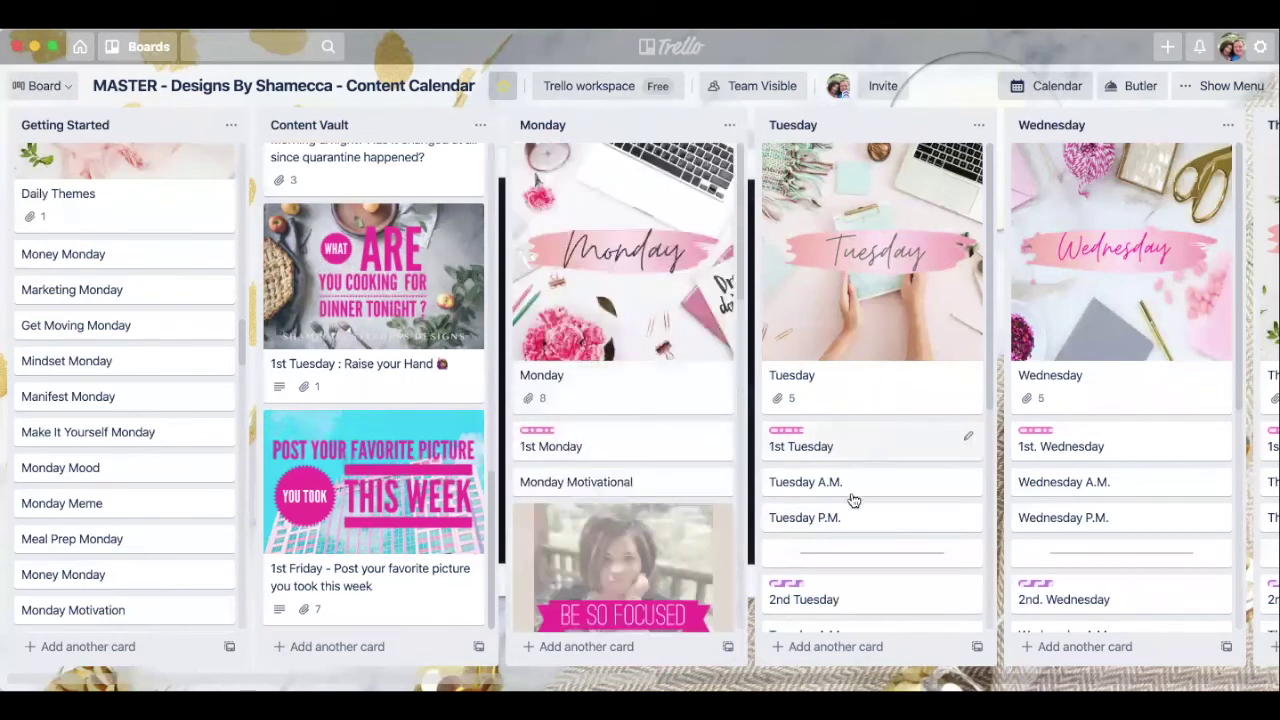
scroll(849, 591, down, 1)
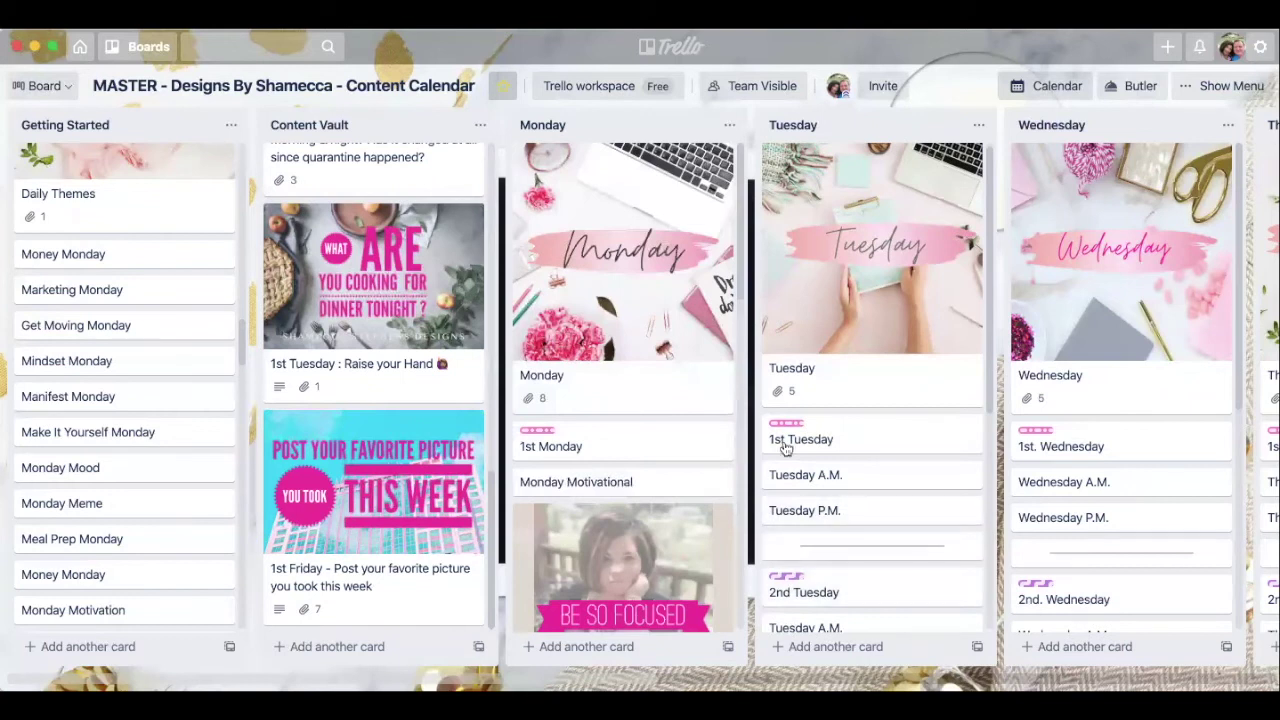
scroll(878, 550, down, 3)
scroll(875, 563, down, 5)
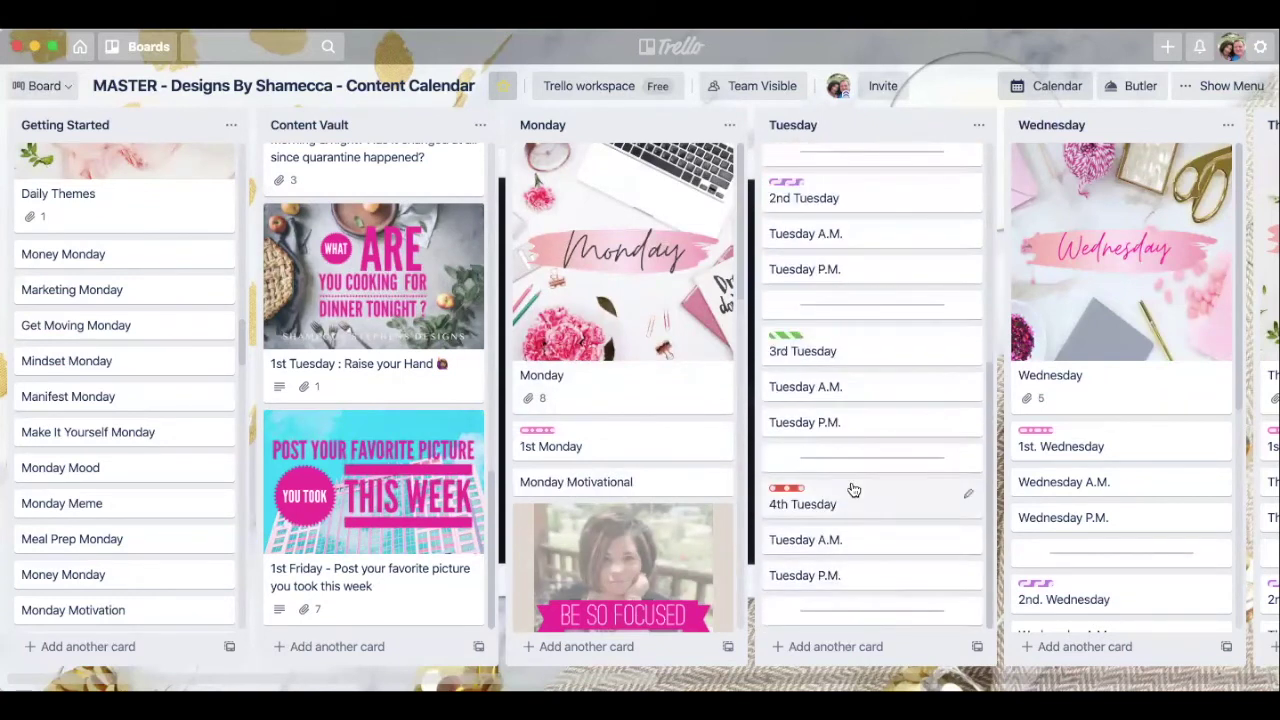
scroll(868, 390, up, 8)
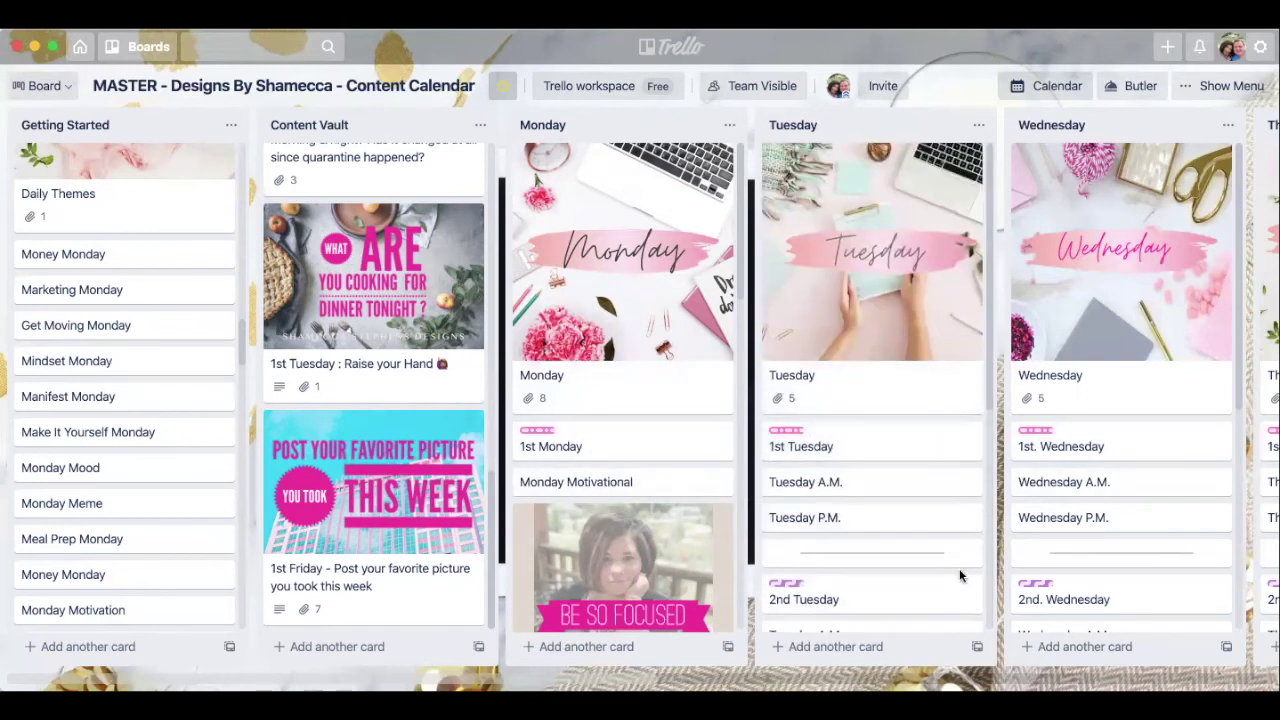
scroll(800, 493, right, 5)
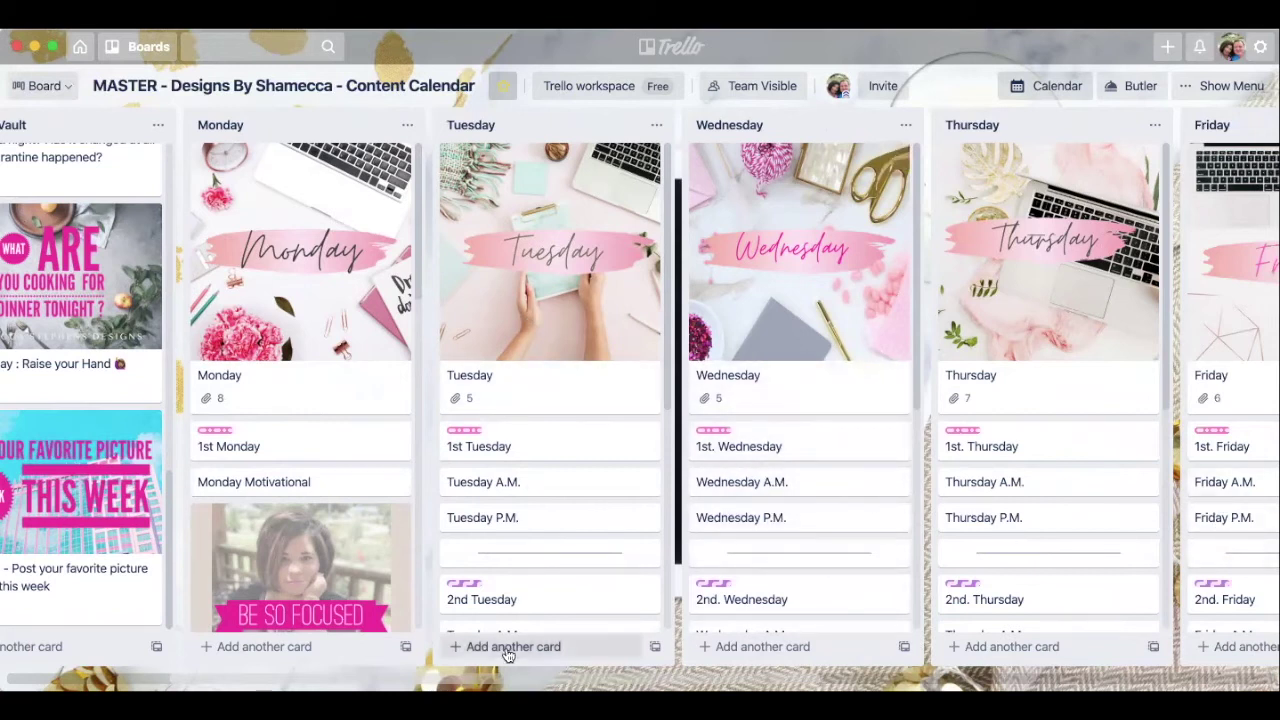
scroll(250, 530, down, 4)
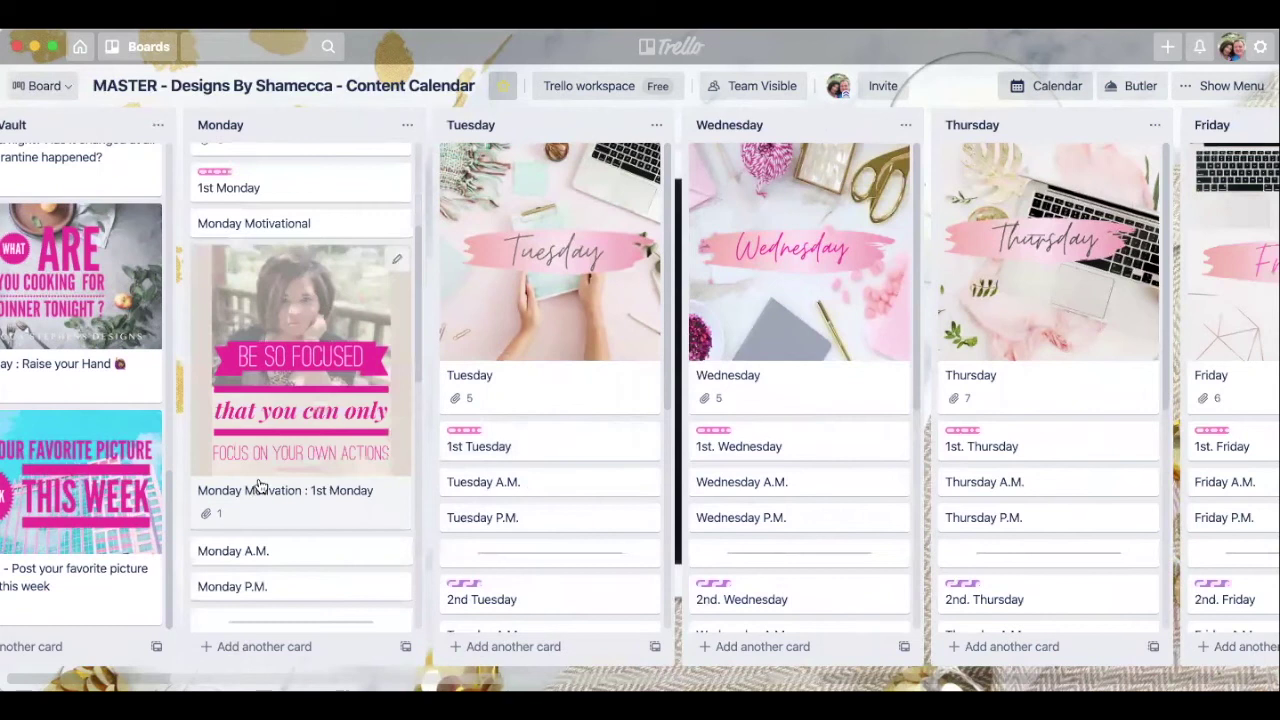
scroll(315, 430, up, 4)
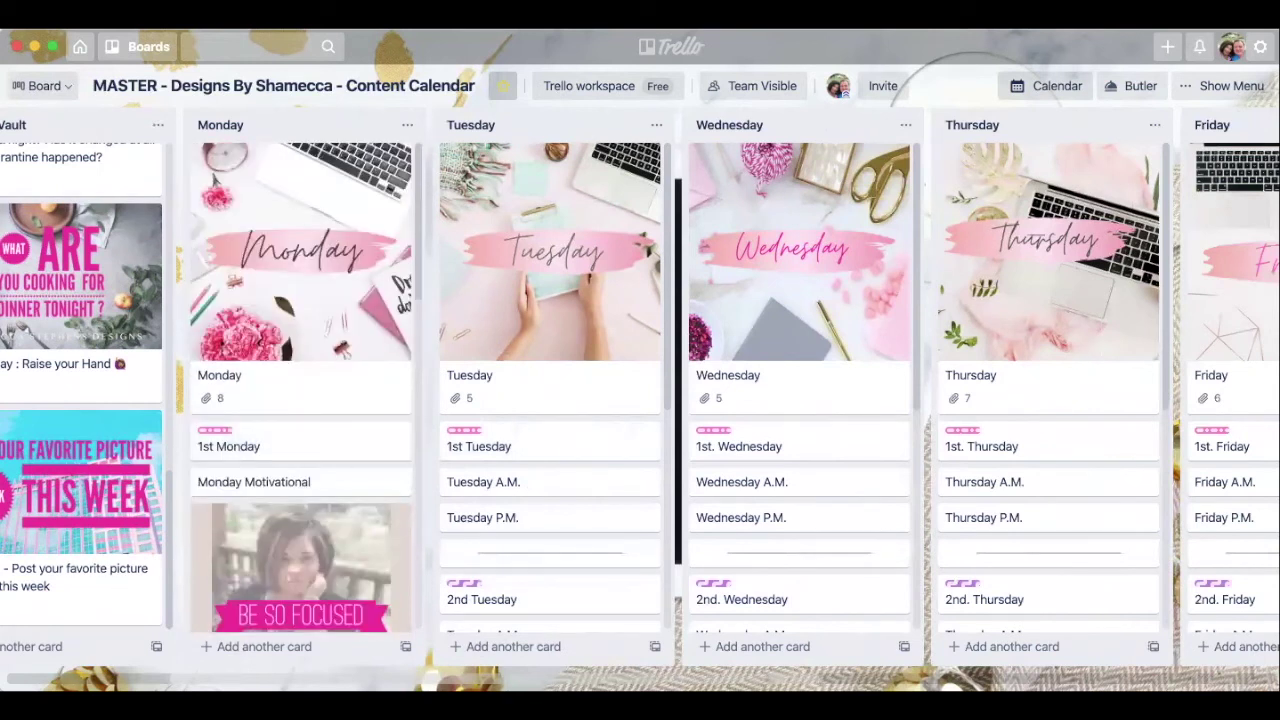
scroll(563, 611, left, 5)
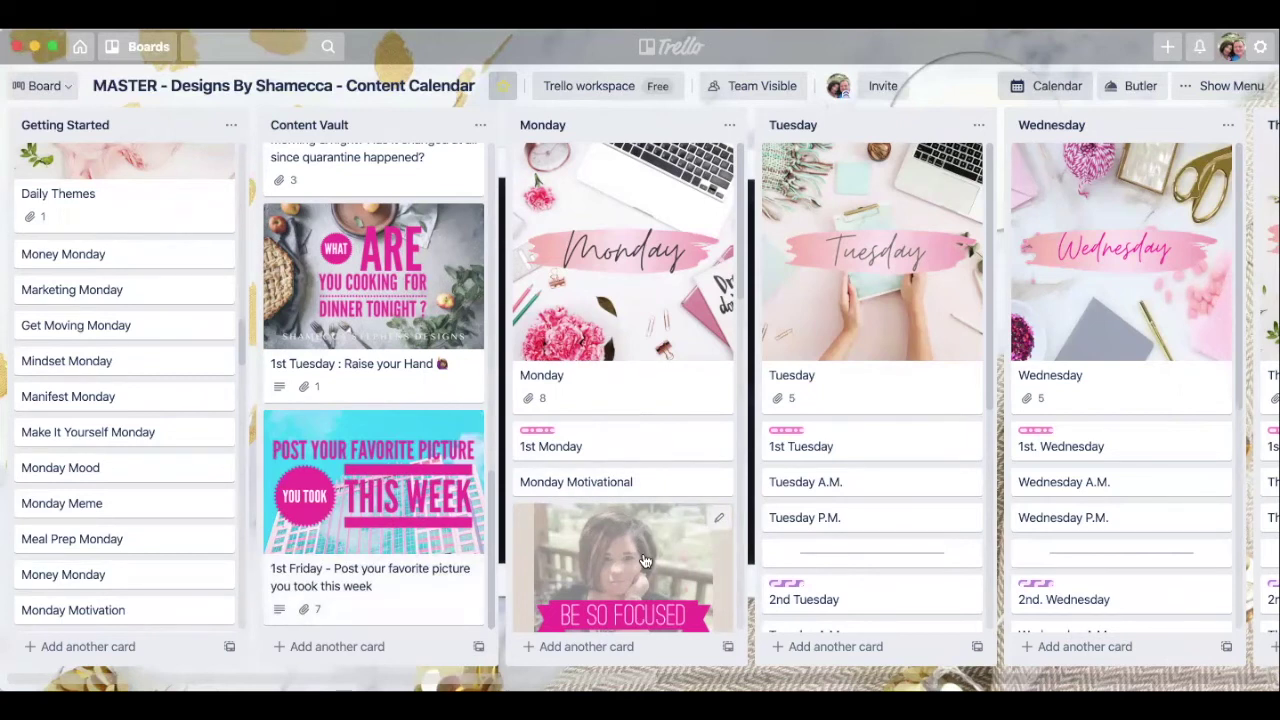
scroll(645, 561, down, 3)
scroll(391, 417, up, 1)
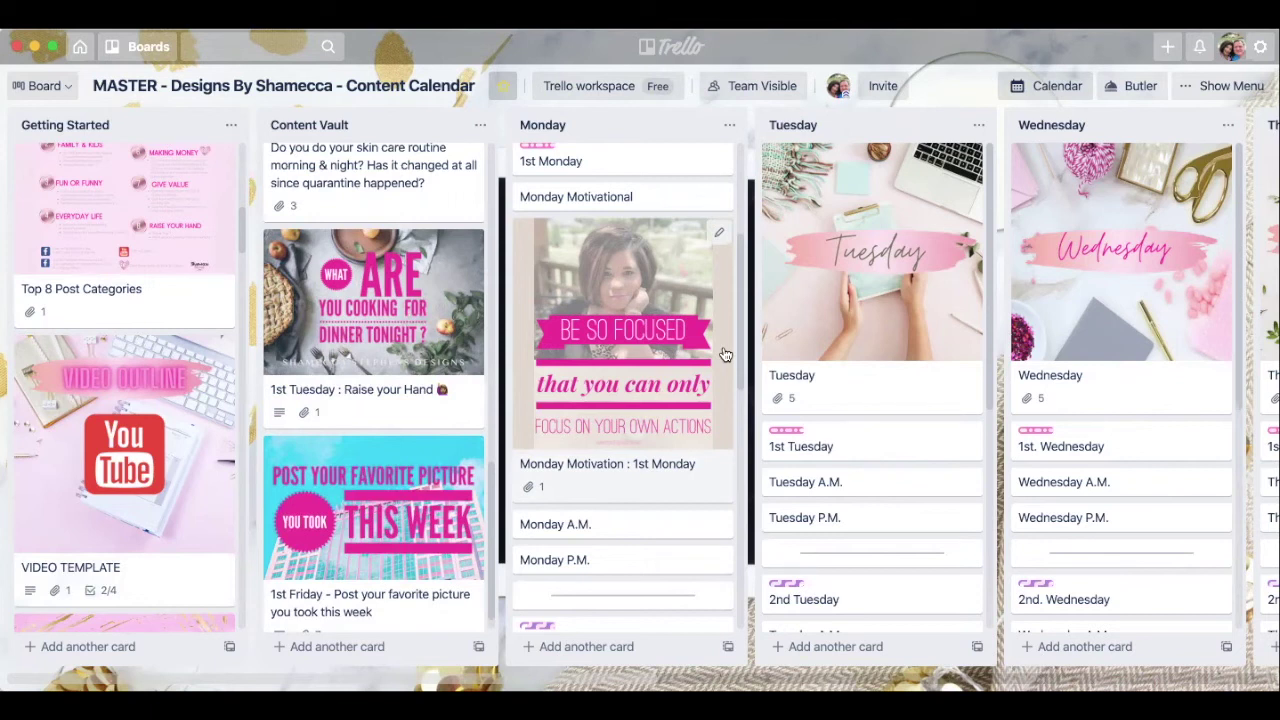
scroll(711, 297, up, 3)
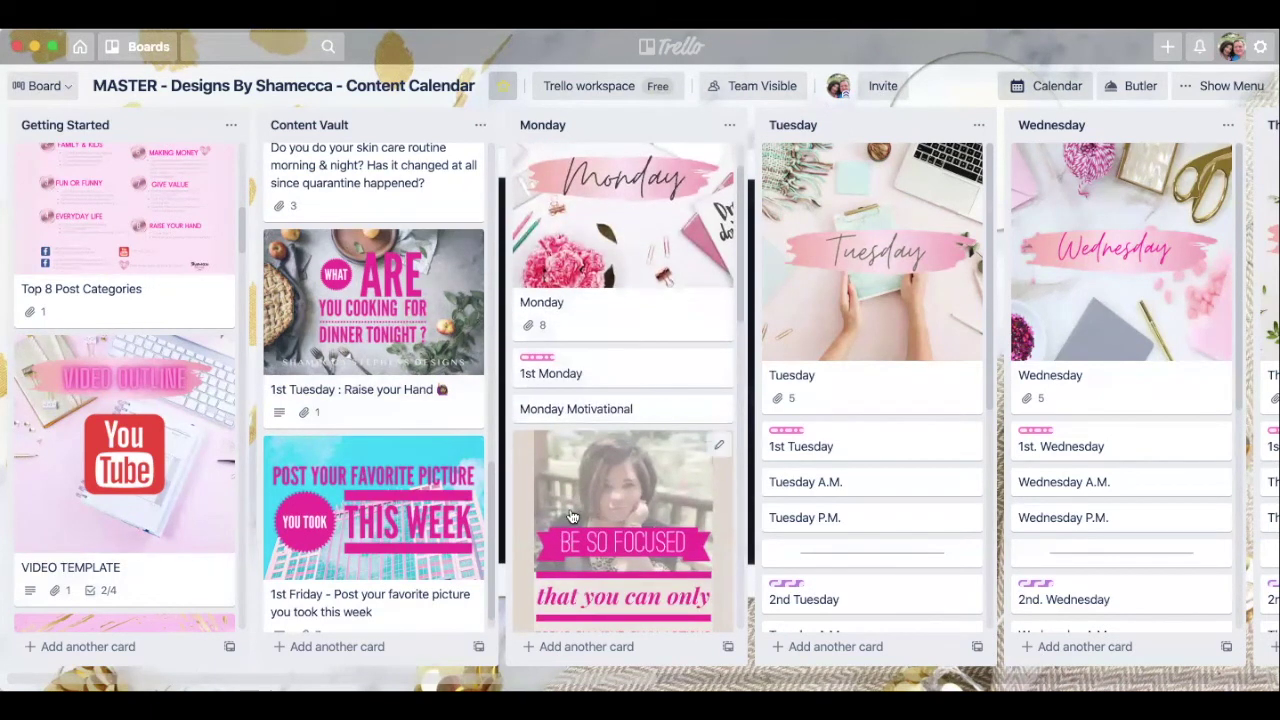
scroll(675, 430, up, 1)
scroll(680, 450, down, 2)
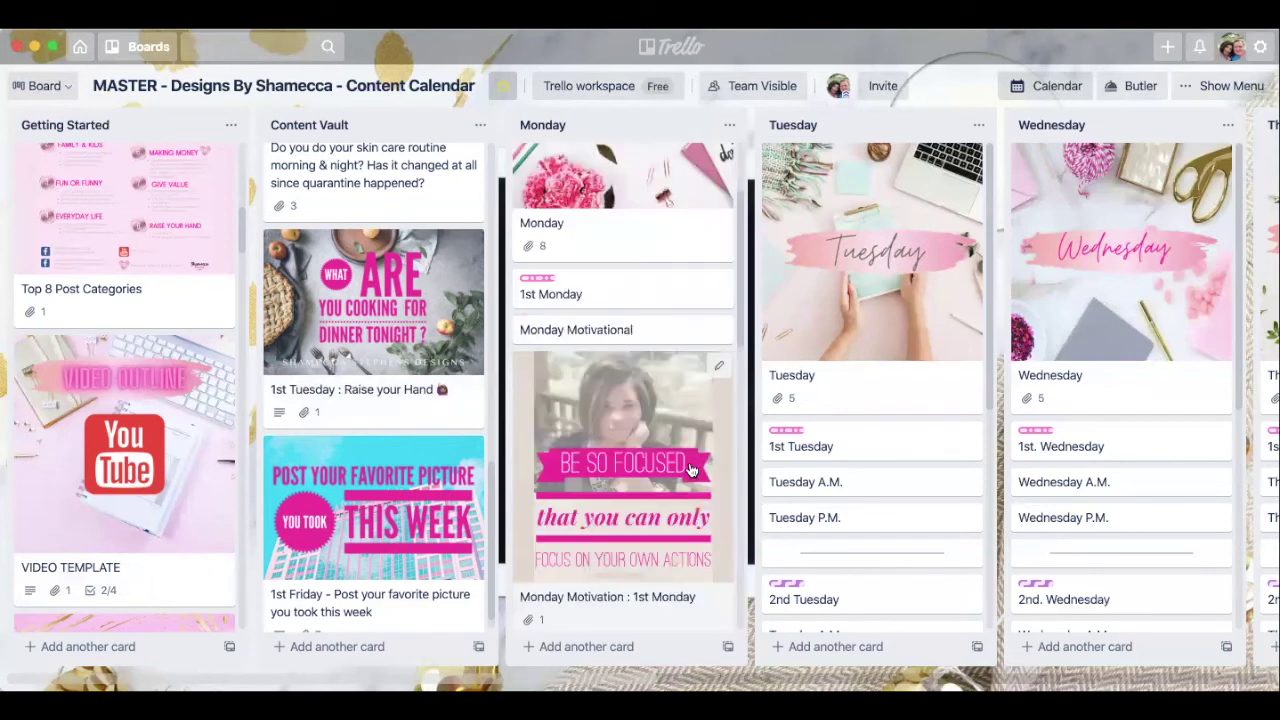
Set the "Monday Motivation : 1st Monday" card's description to "Happy Monday Y'all !! Can't wait to get the day started ! What goals are you working on today ?".
scroll(690, 470, down, 1)
click(597, 590)
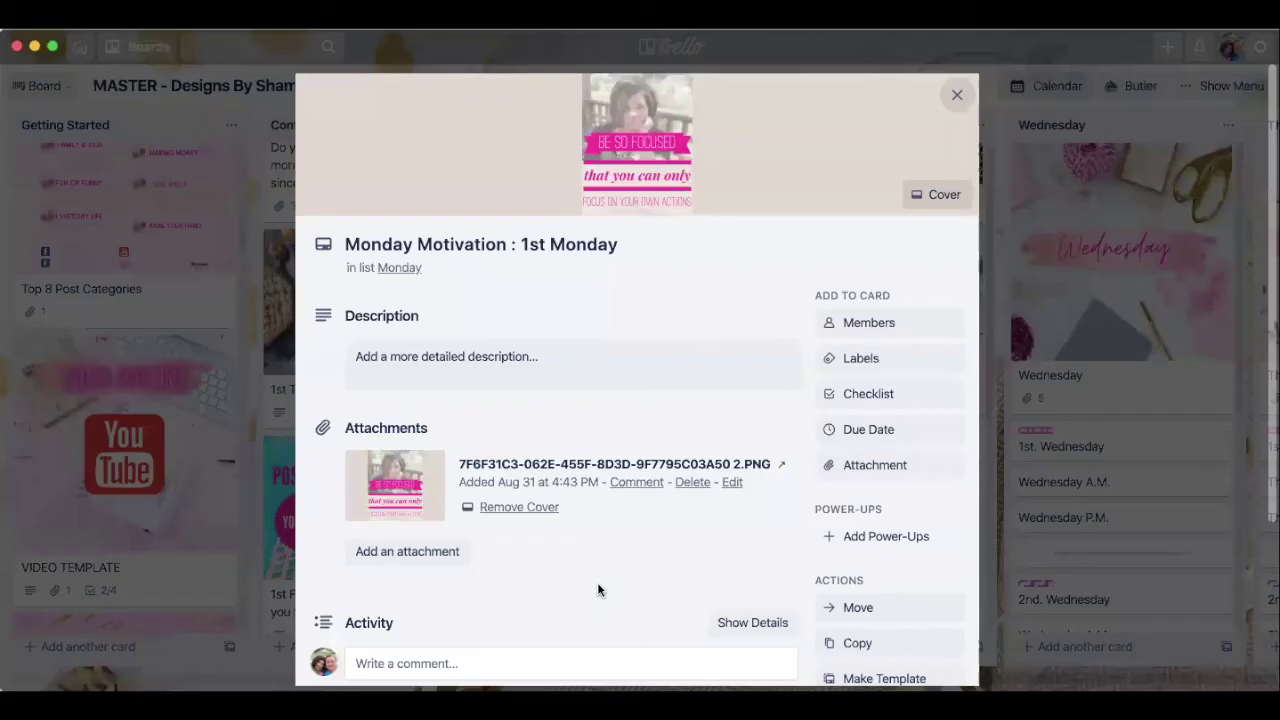
click(446, 360)
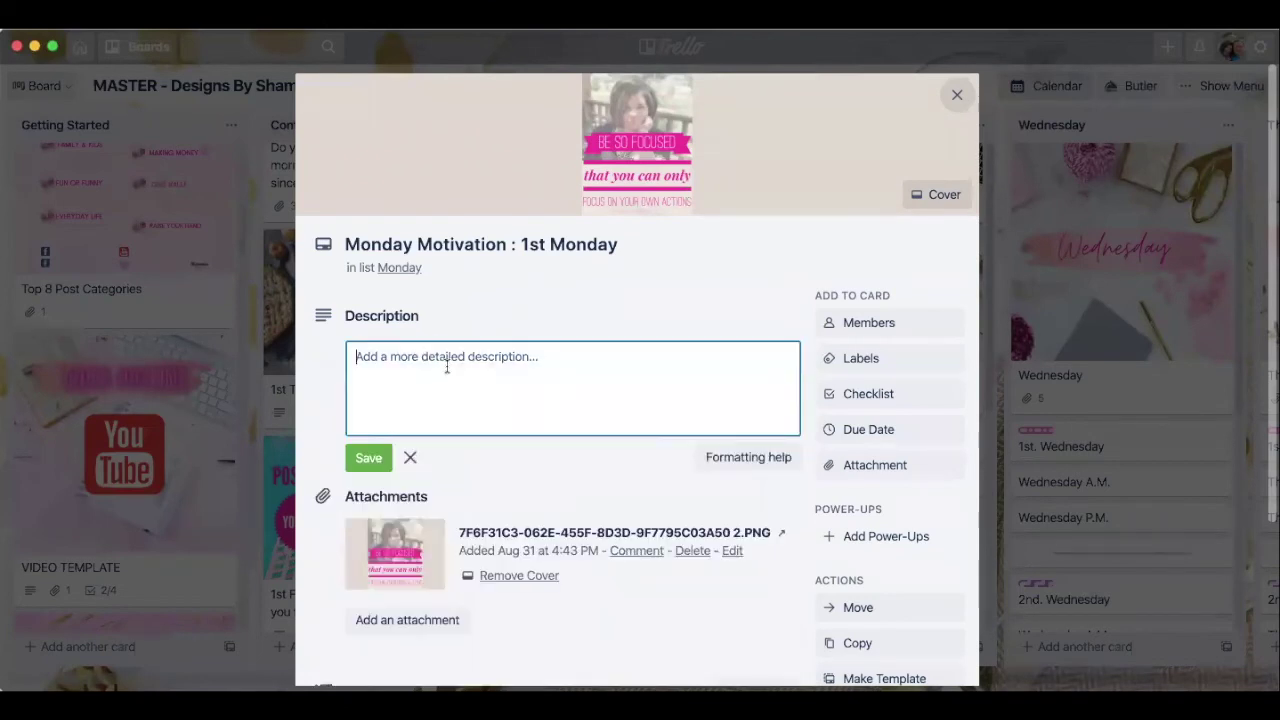
text(Happy)
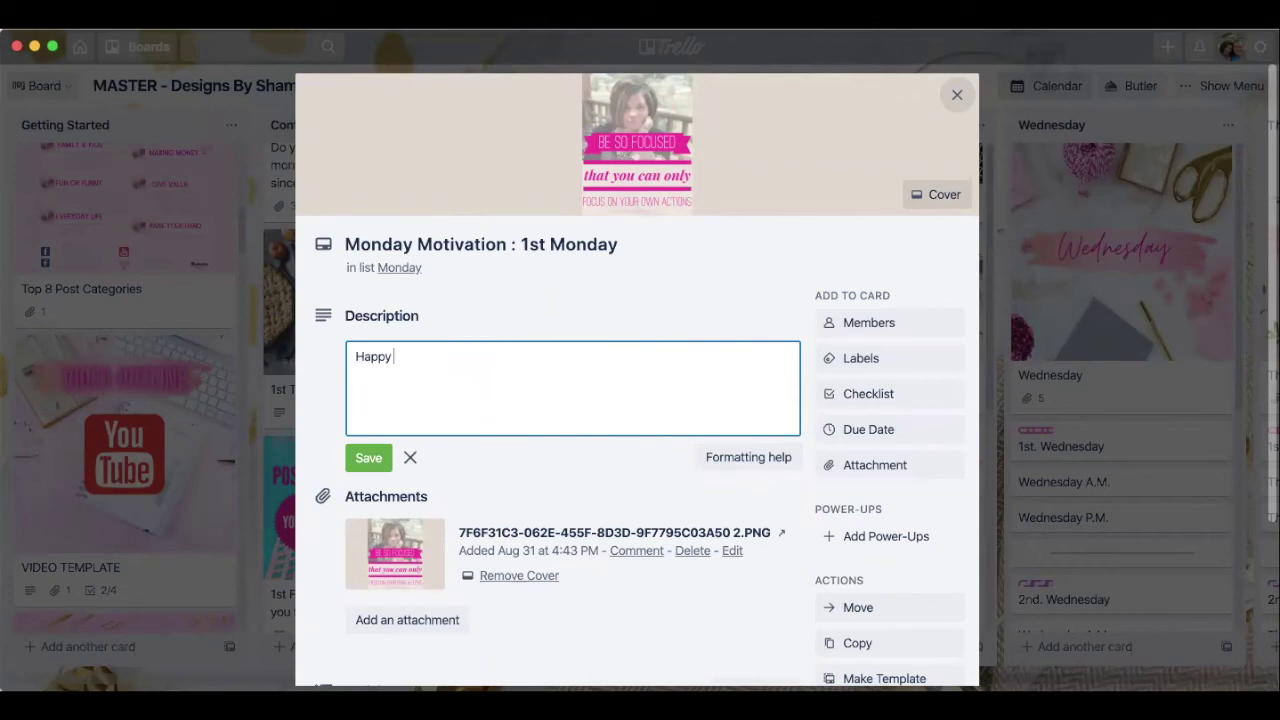
text(MondayYe)
key(BackSpace)
key(BackSpace)
text(Yal)
key(BackSpace)
key(BackSpace)
text(')
text(all !!)
text( Can't)
text( wait to ge)
text(t the day )
text(started )
text(! What)
text( goals!)
key(BackSpace)
key(BackSpace)
key(BackSpace)
key(BackSpace)
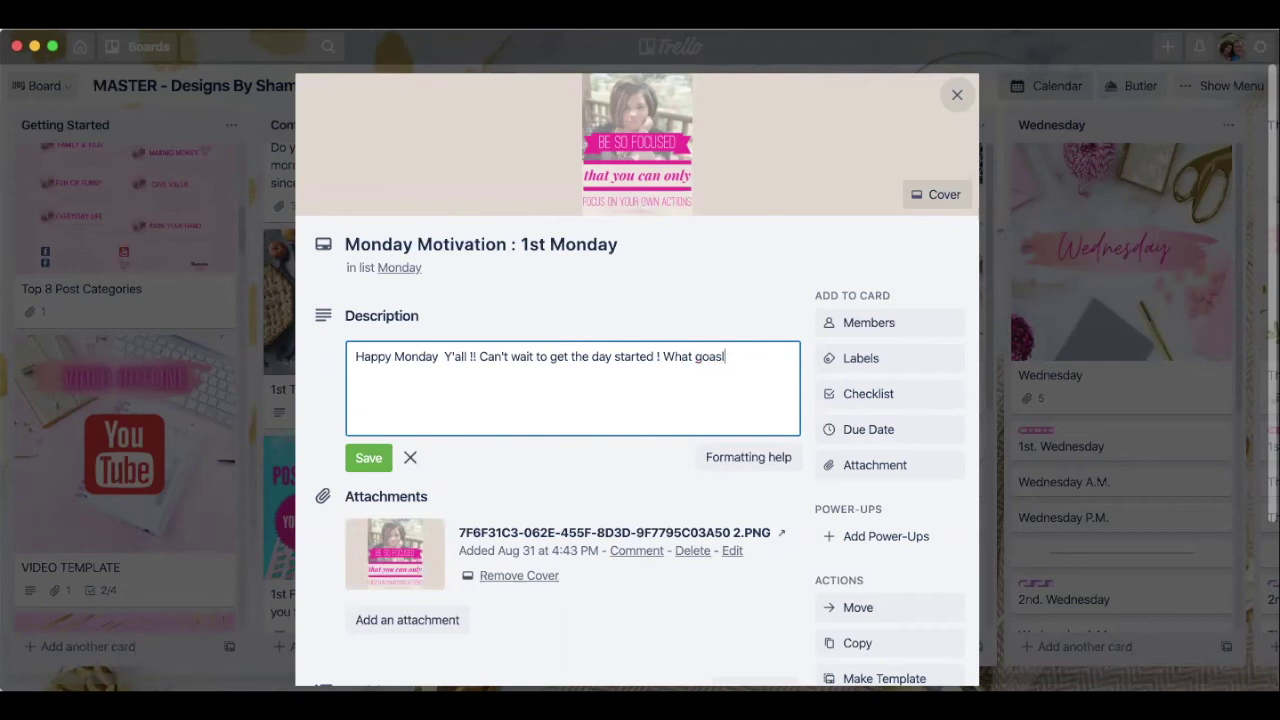
text(ls are you working on today ?)
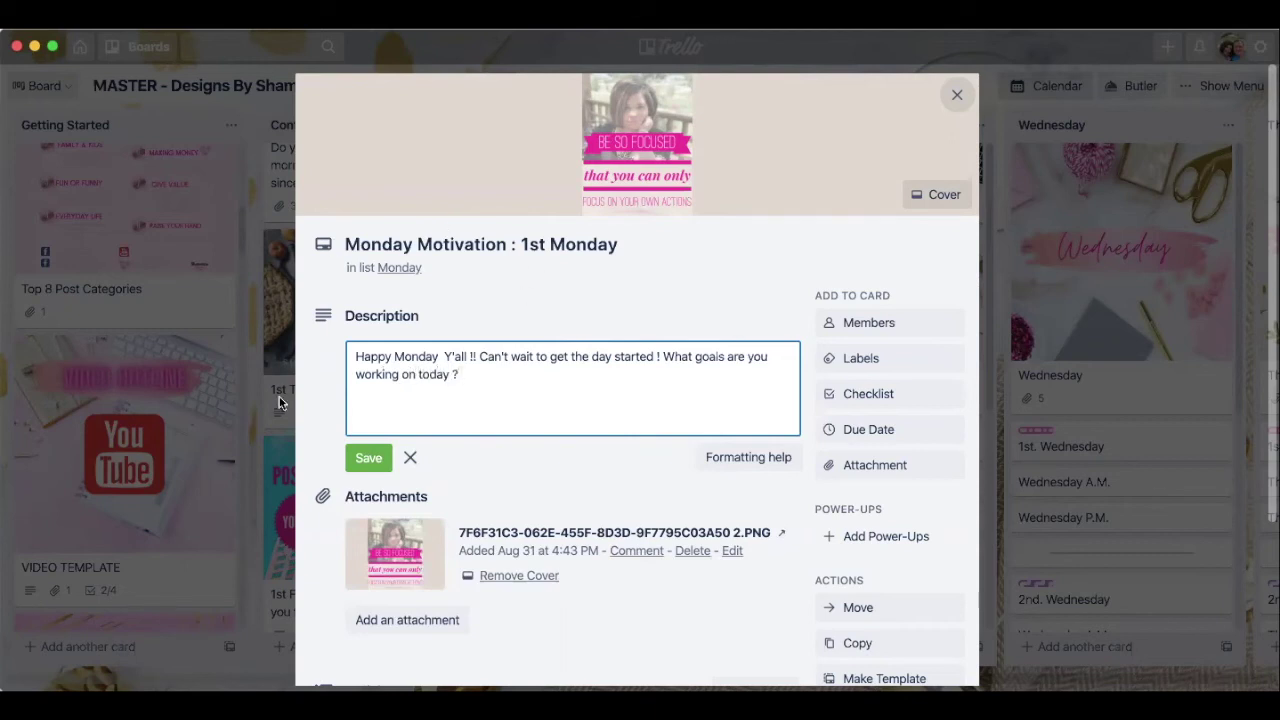
click(356, 456)
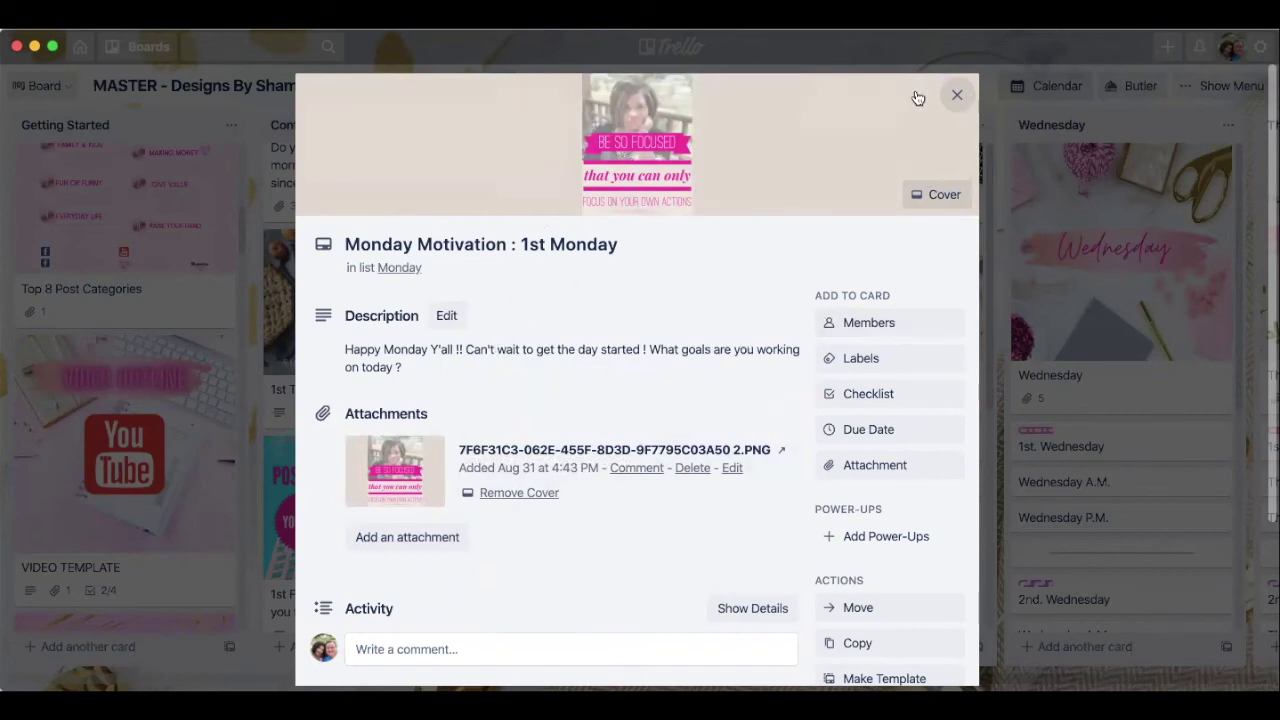
click(957, 95)
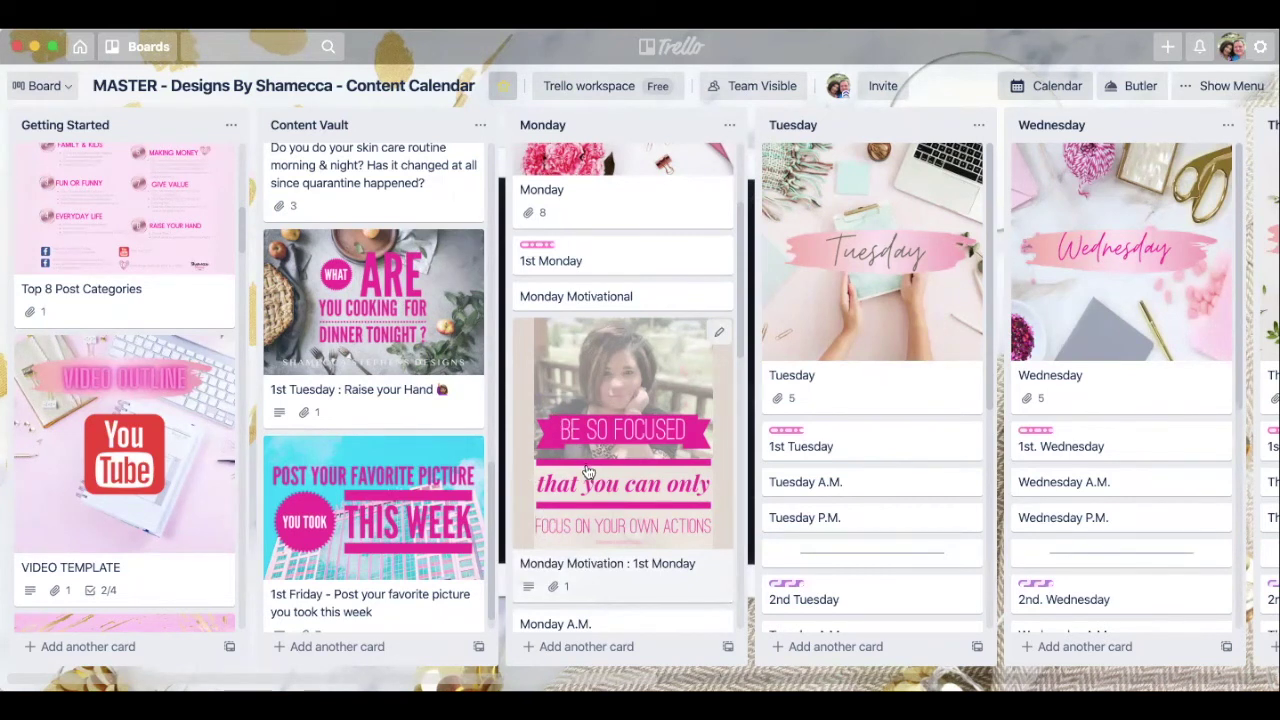
Reopen the "Monday Motivation : 1st Monday" card to review its description, close it, and look through the Monday list.
click(612, 363)
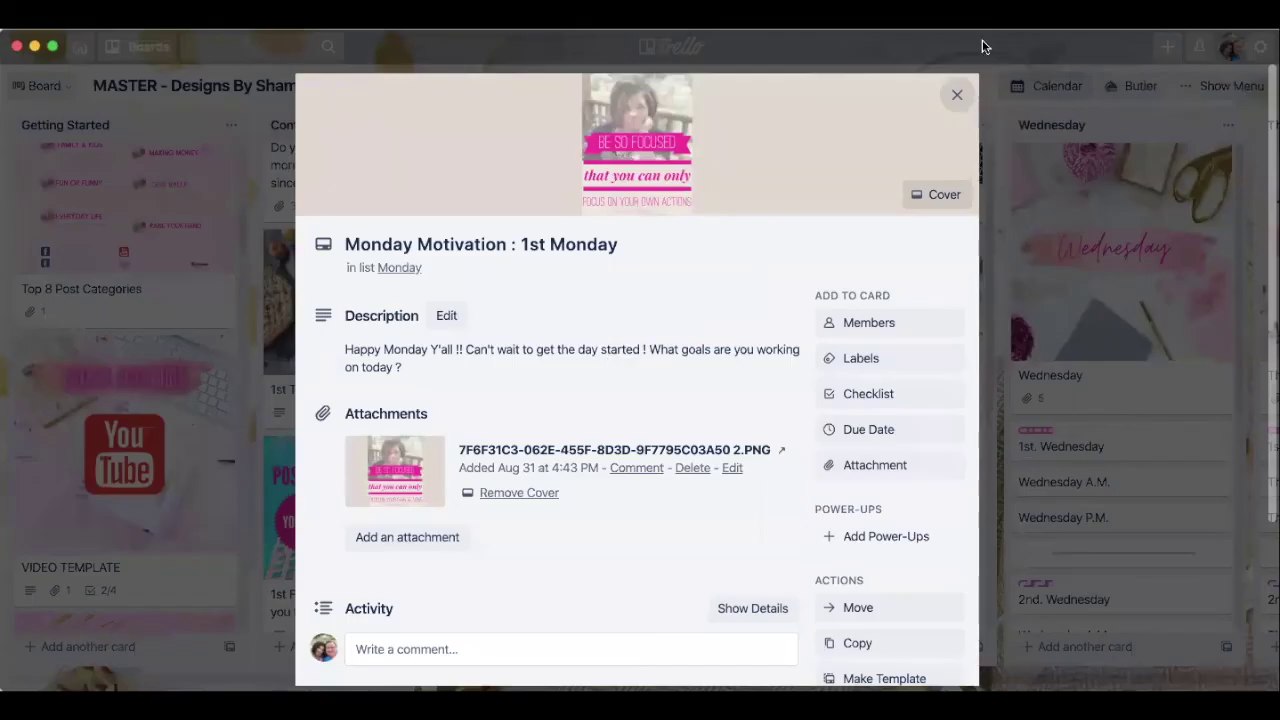
click(960, 93)
scroll(674, 389, up, 2)
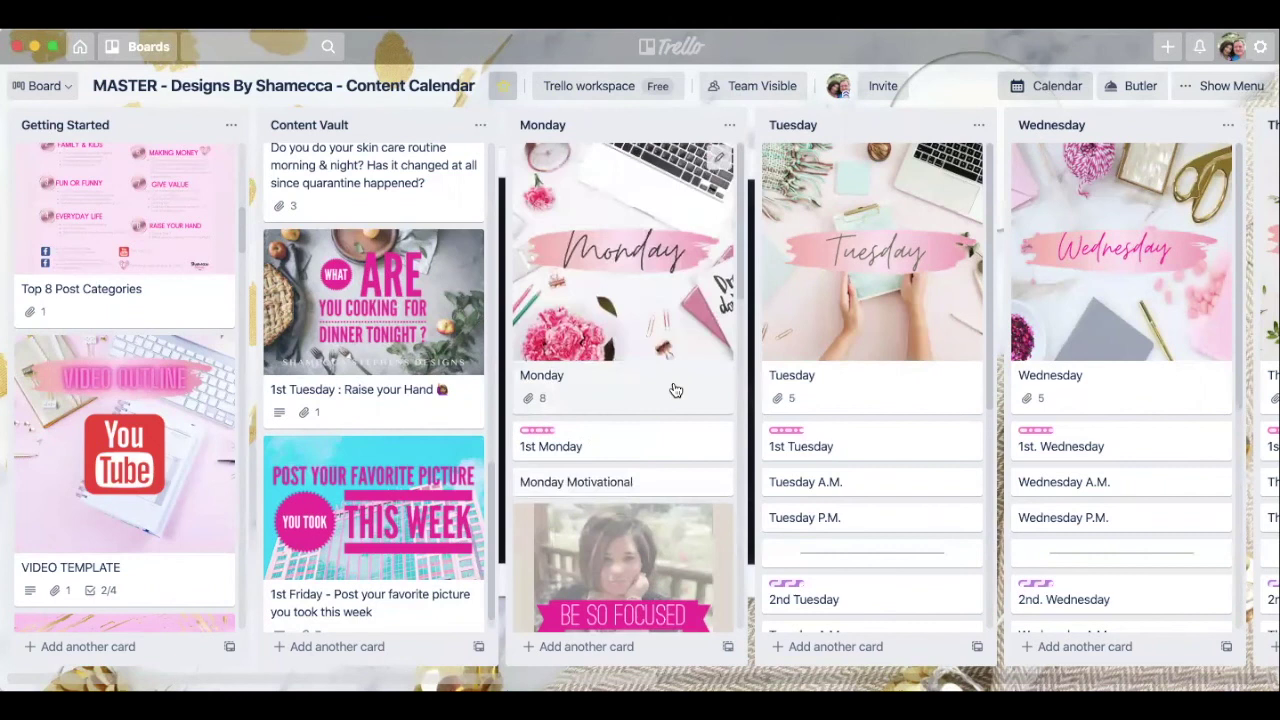
scroll(674, 414, down, 10)
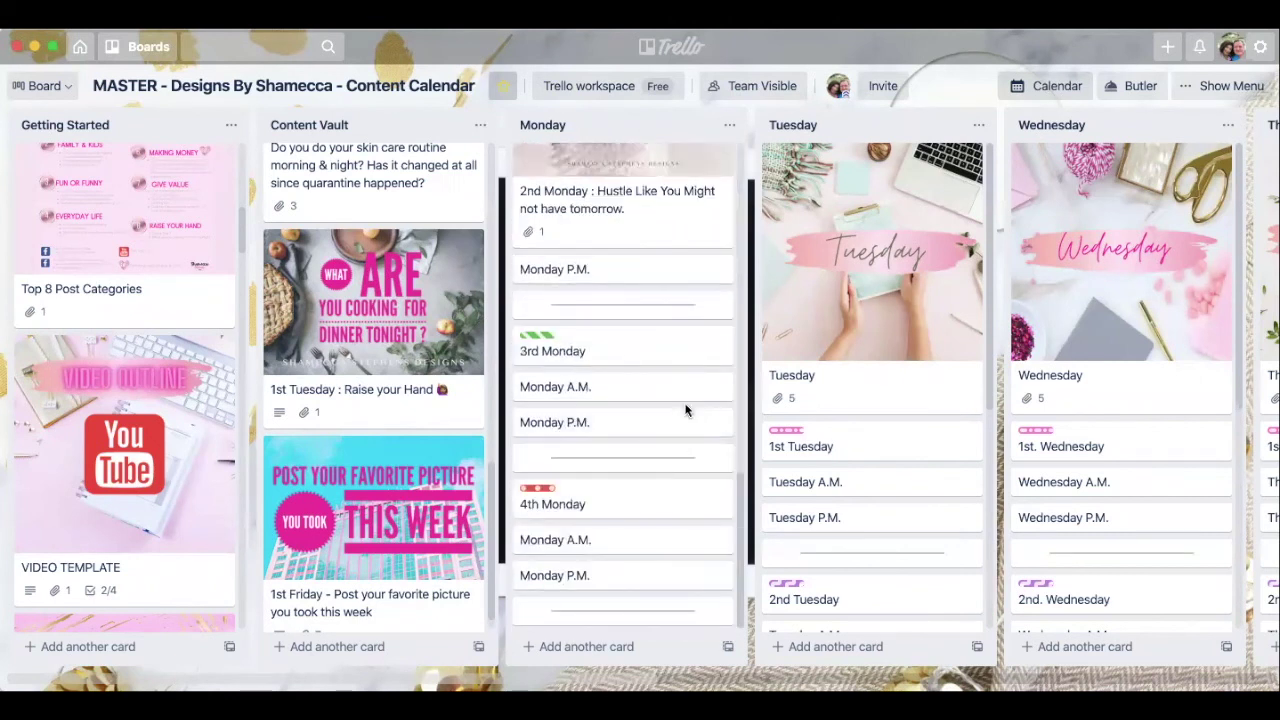
scroll(682, 395, up, 6)
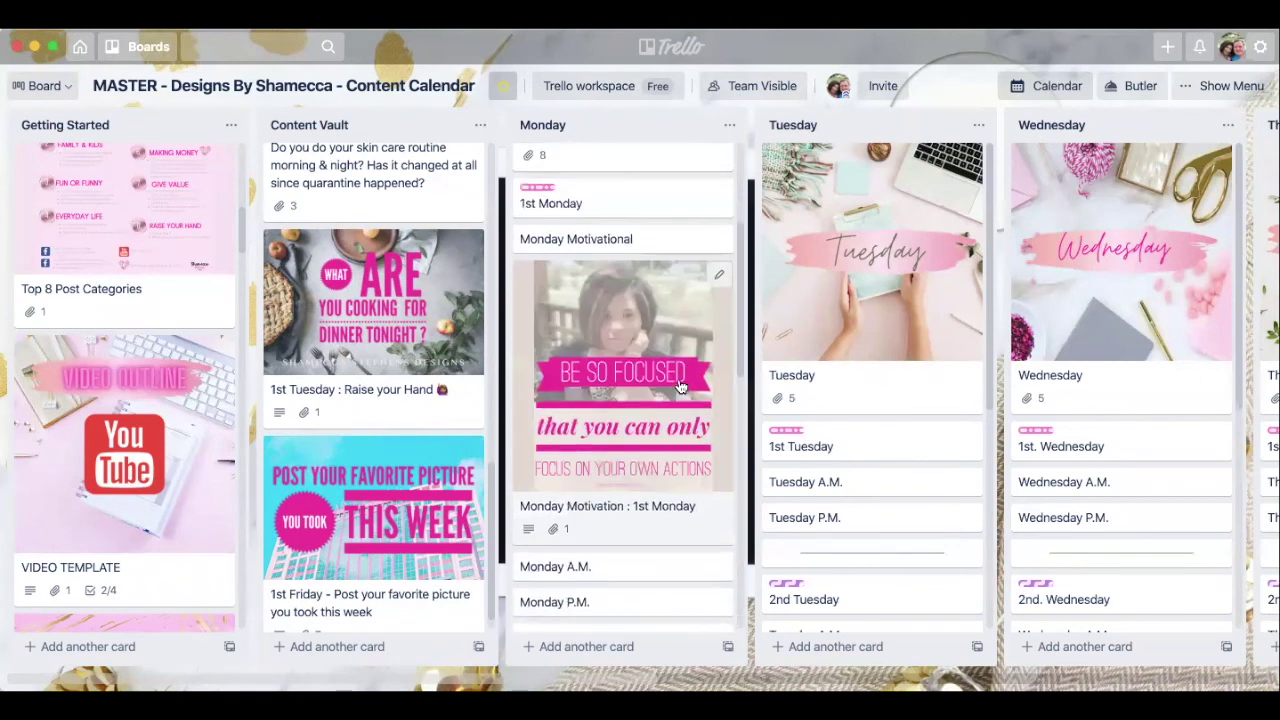
Move the "Monday Motivation : 1st Monday" and "2nd Monday : Hustle Like You Might not have tomorrow." cards back into Content Vault below Example Post Ideas.
scroll(448, 341, up, 10)
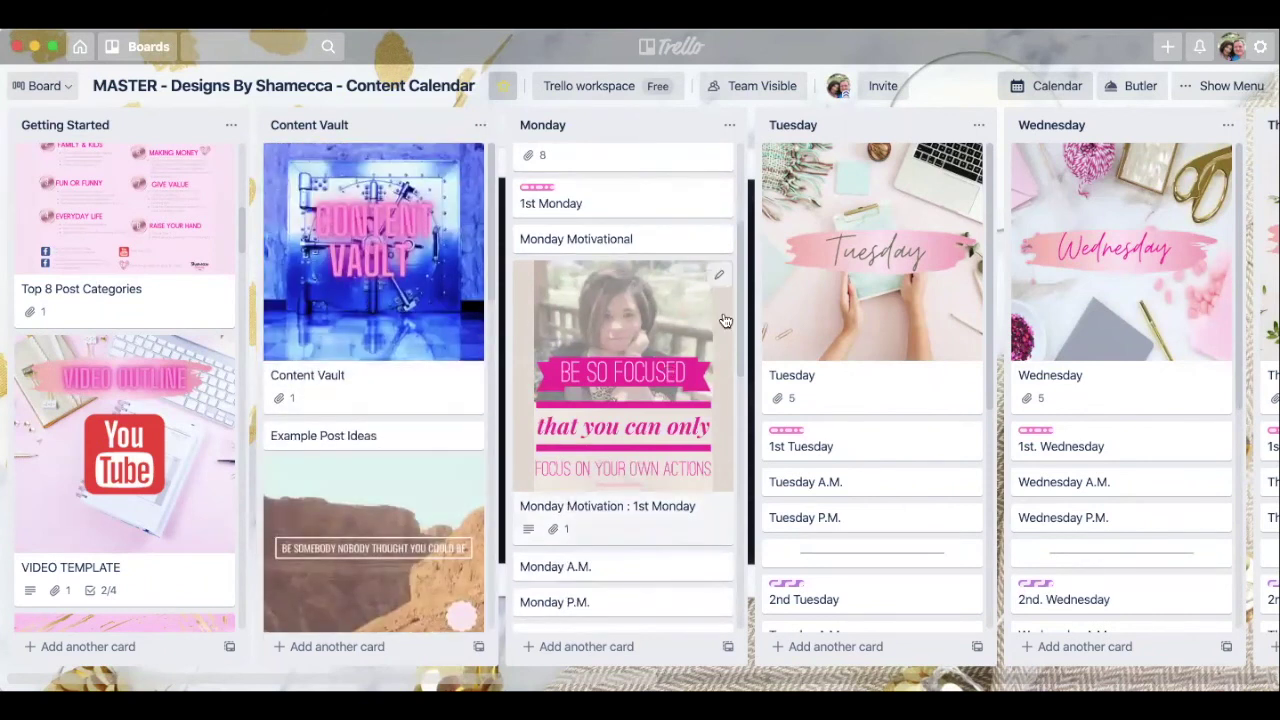
drag(675, 320, 410, 440)
drag(615, 300, 340, 455)
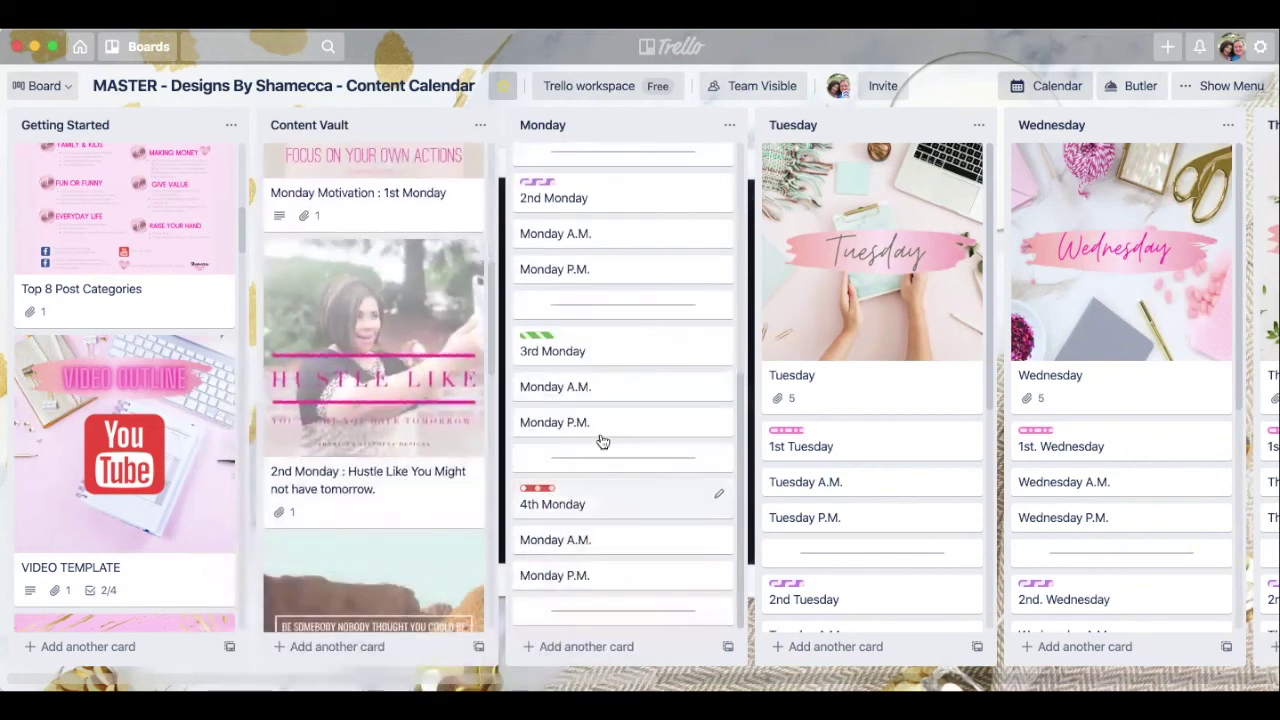
Move the Content Vault list from beside Getting Started to the end of the board, after Sunday.
scroll(625, 495, up, 5)
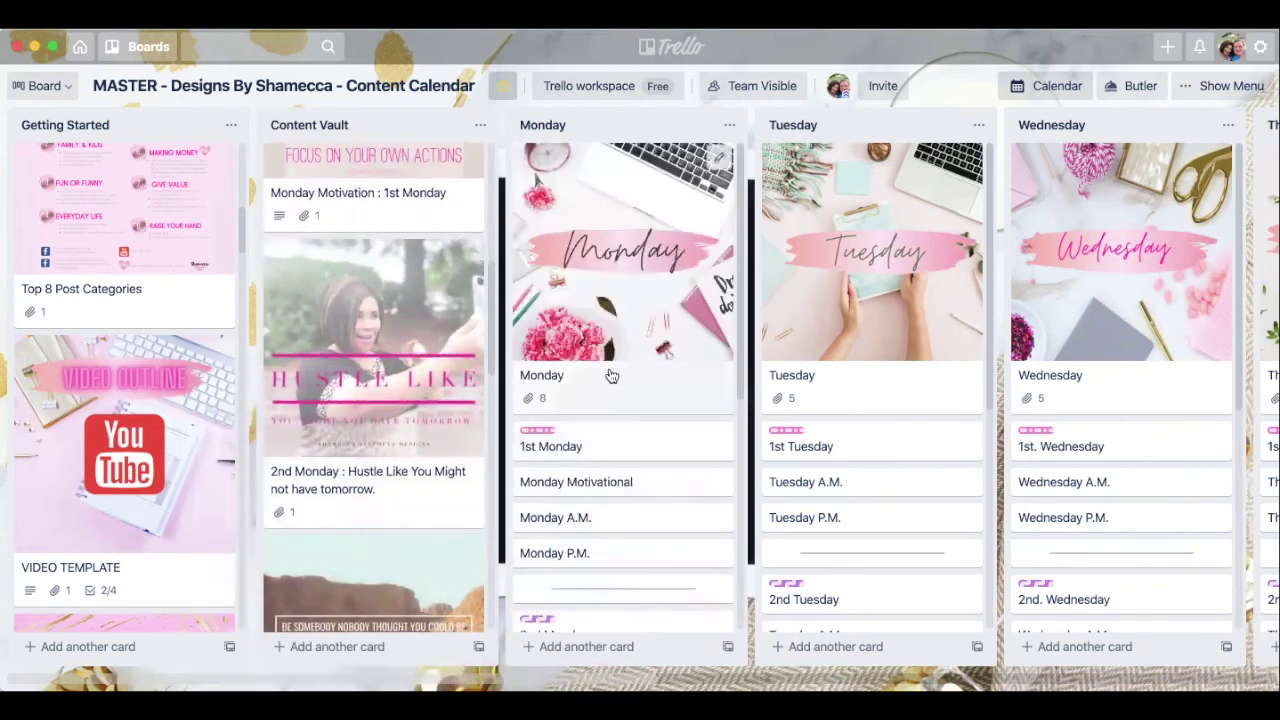
scroll(608, 367, down, 5)
scroll(470, 390, up, 5)
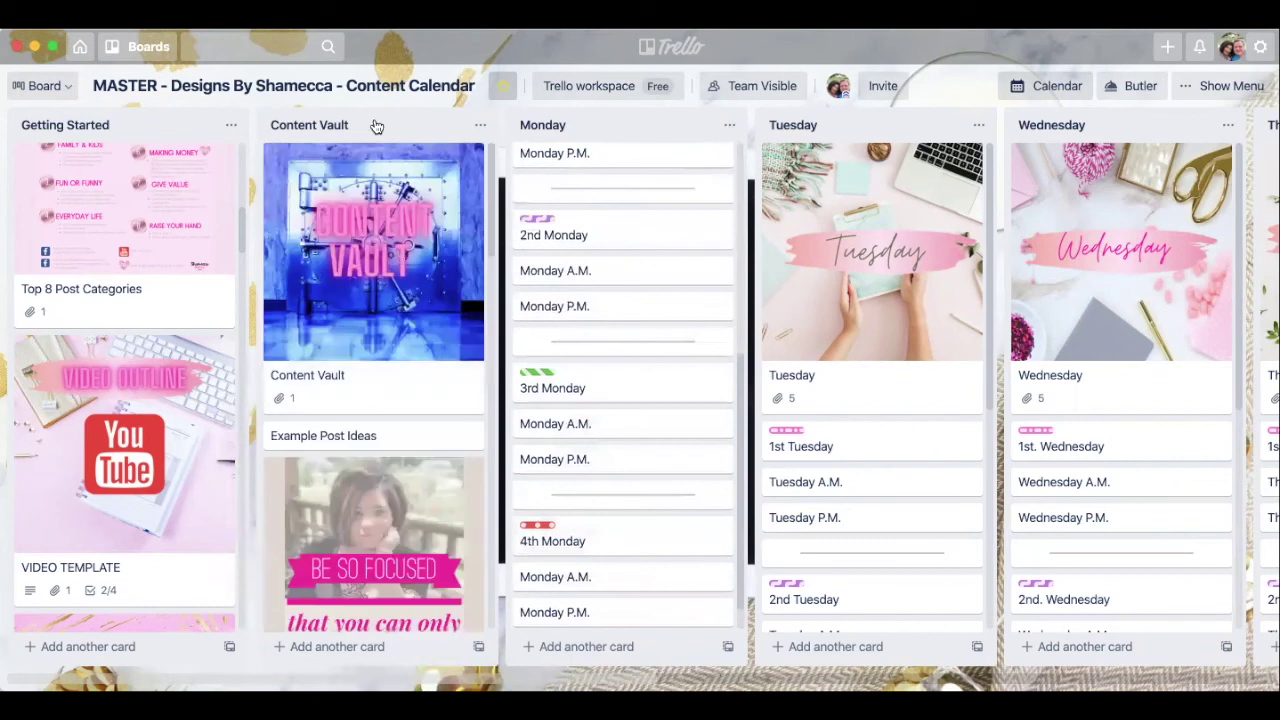
scroll(103, 289, up, 5)
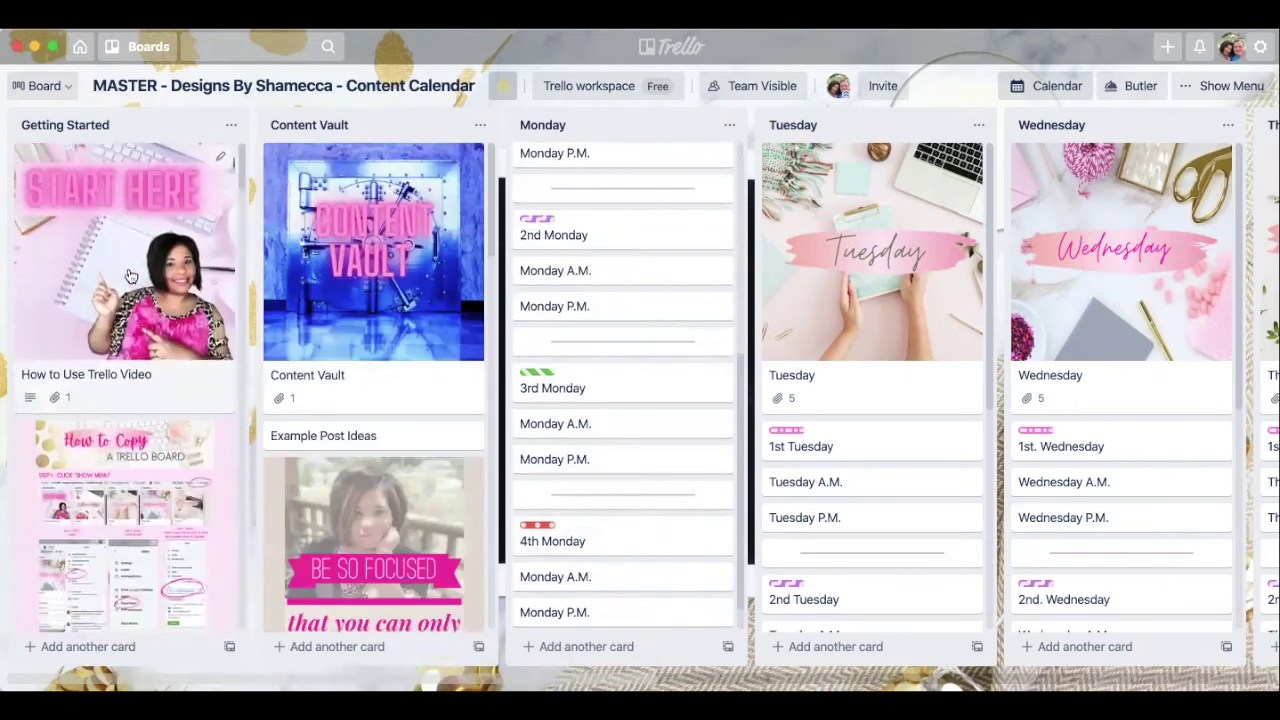
scroll(610, 276, up, 5)
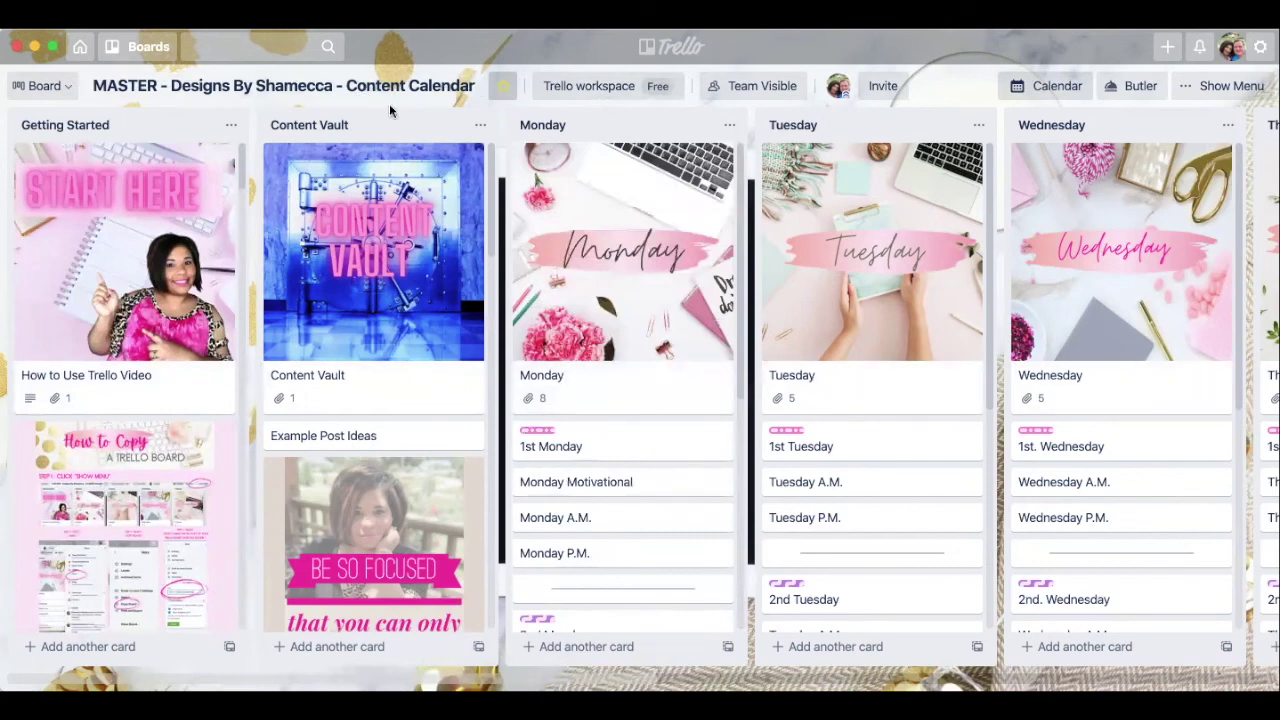
drag(400, 125, 886, 127)
scroll(728, 494, right, 4)
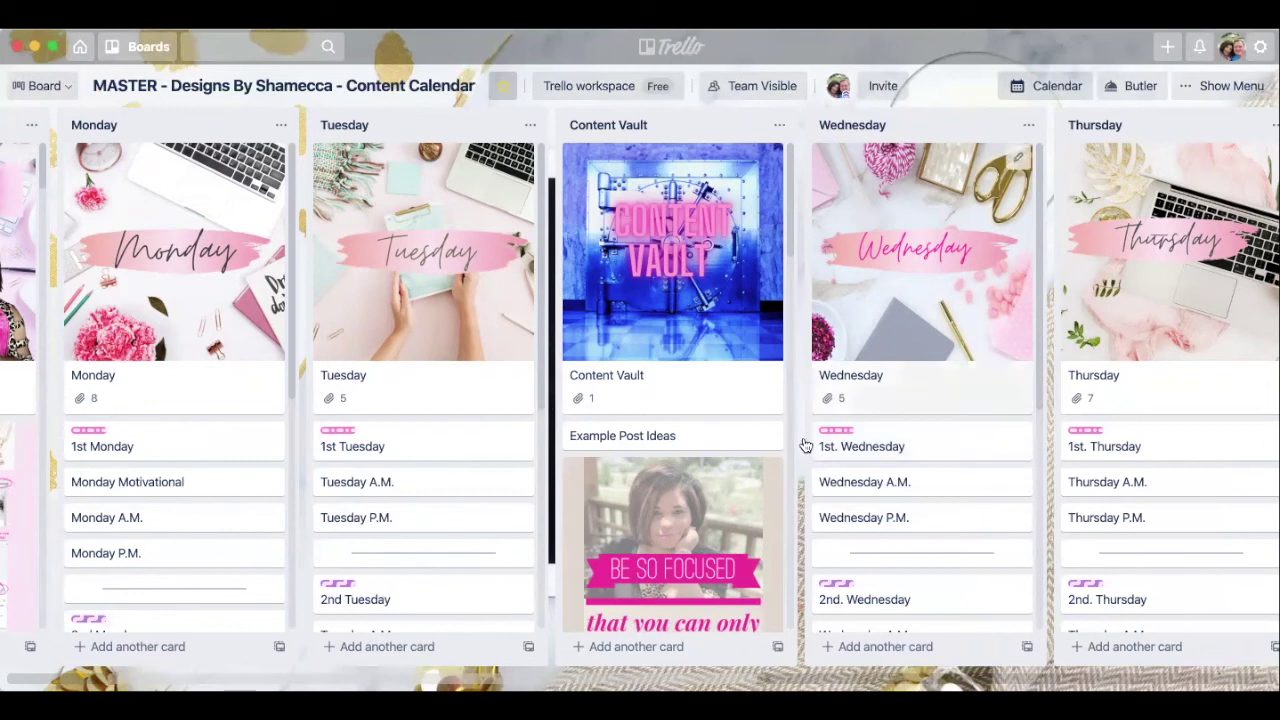
drag(717, 146, 954, 119)
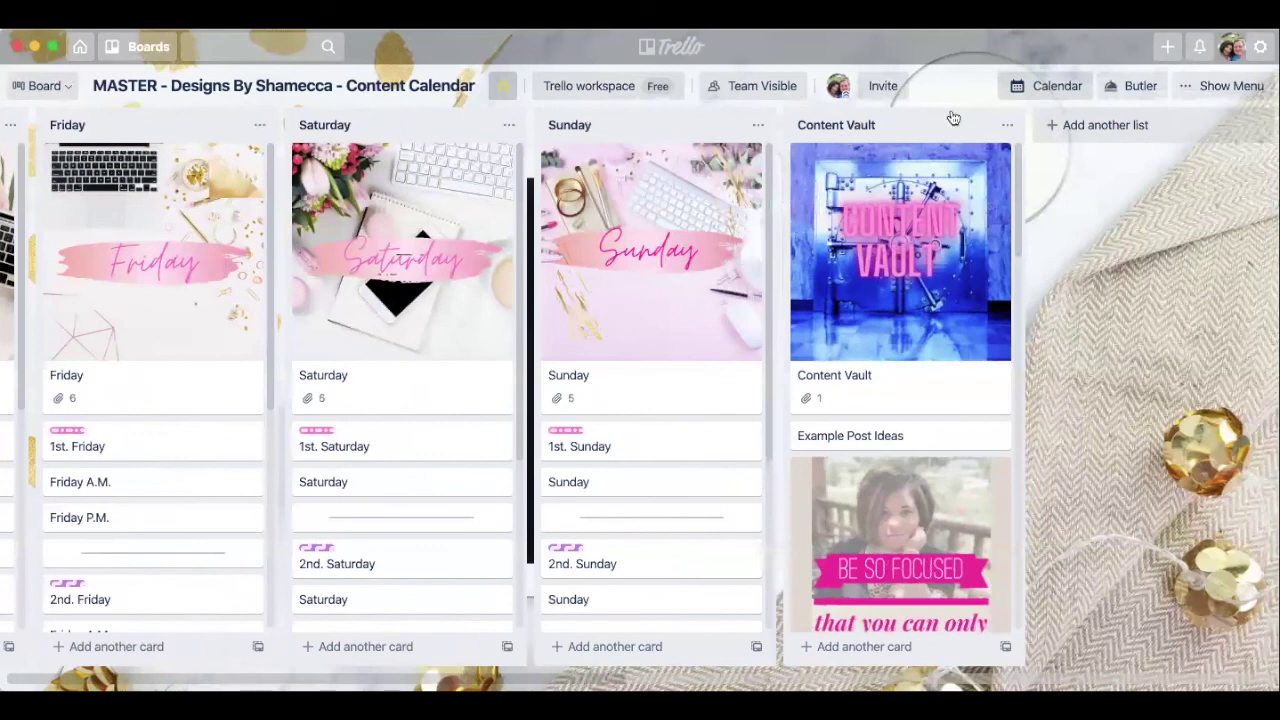
Look across the board from Content Vault to the Monday and Thursday lists and back to review the weekday post slots.
scroll(966, 355, down, 1)
scroll(966, 355, down, 5)
scroll(964, 380, up, 5)
scroll(932, 160, left, 5)
scroll(932, 160, right, 5)
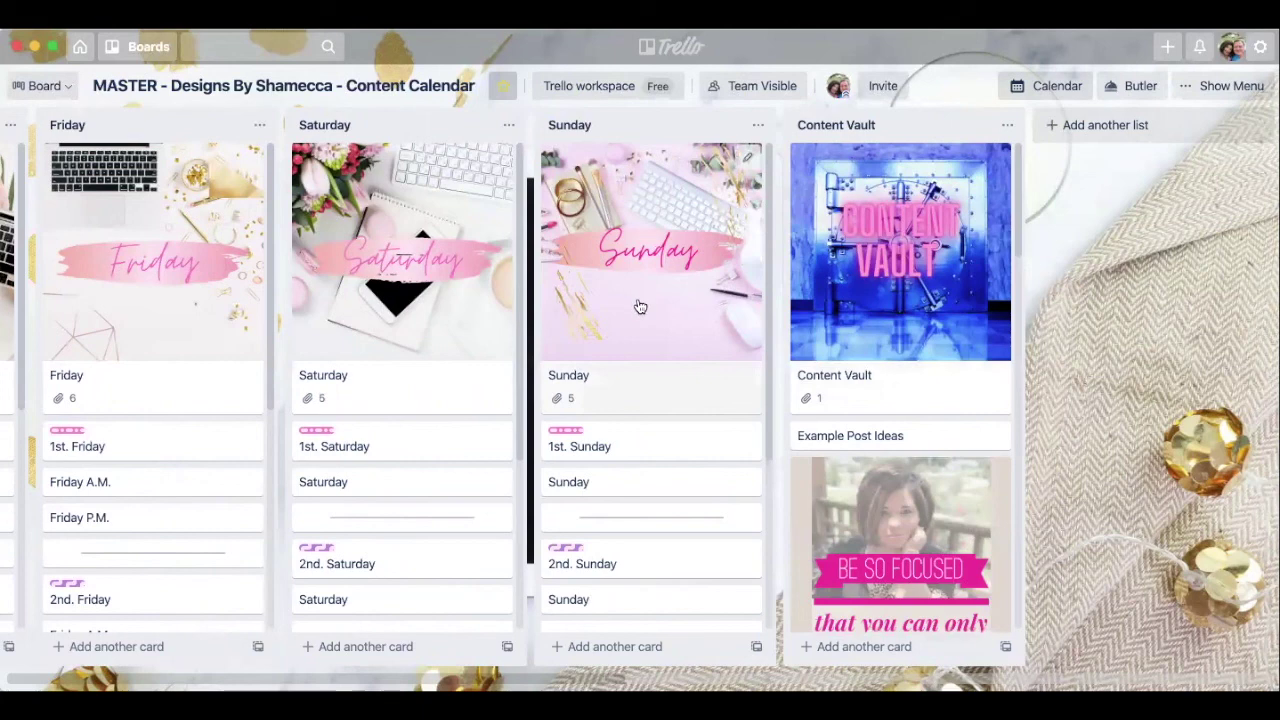
scroll(269, 646, left, 10)
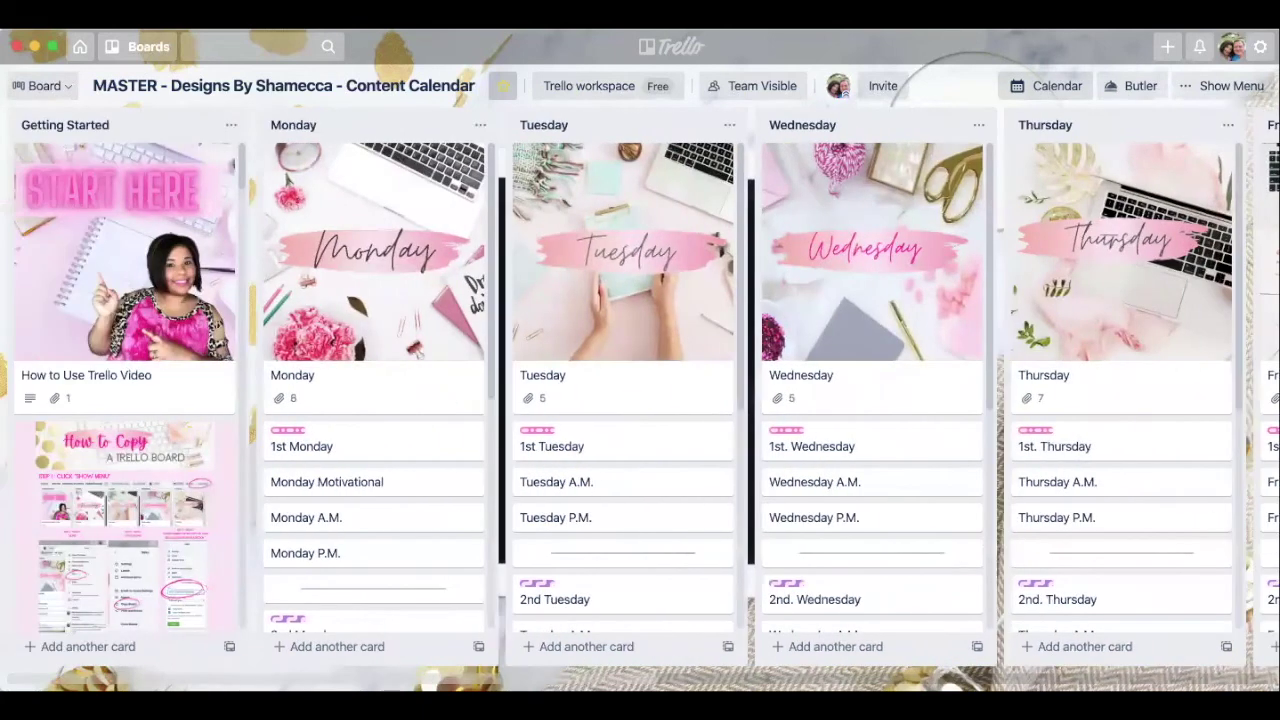
scroll(438, 393, down, 4)
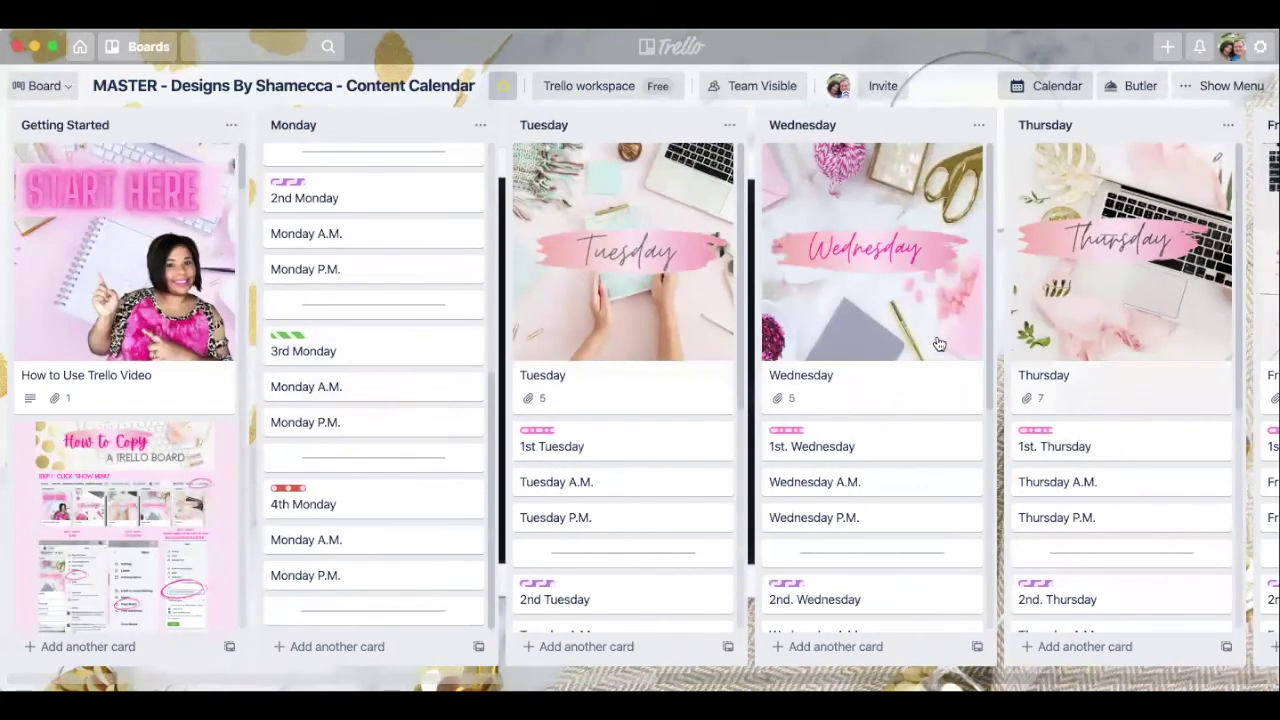
scroll(1169, 409, down, 2)
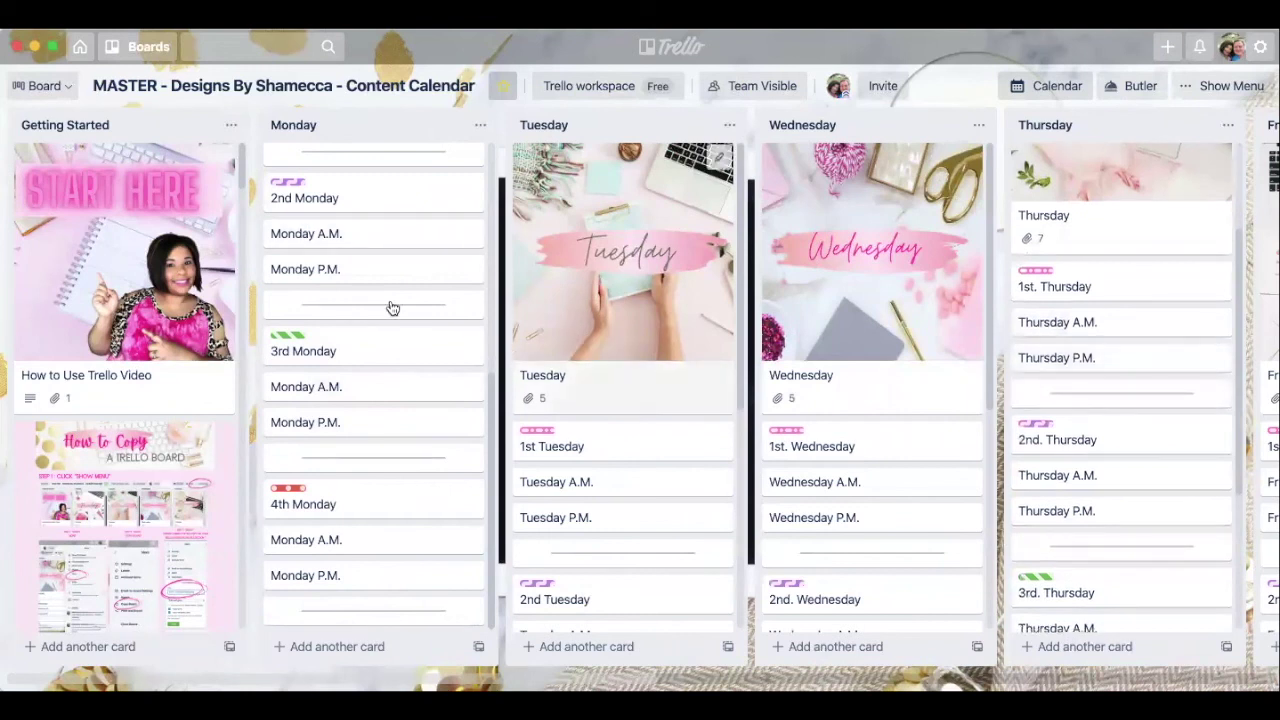
scroll(666, 343, right, 10)
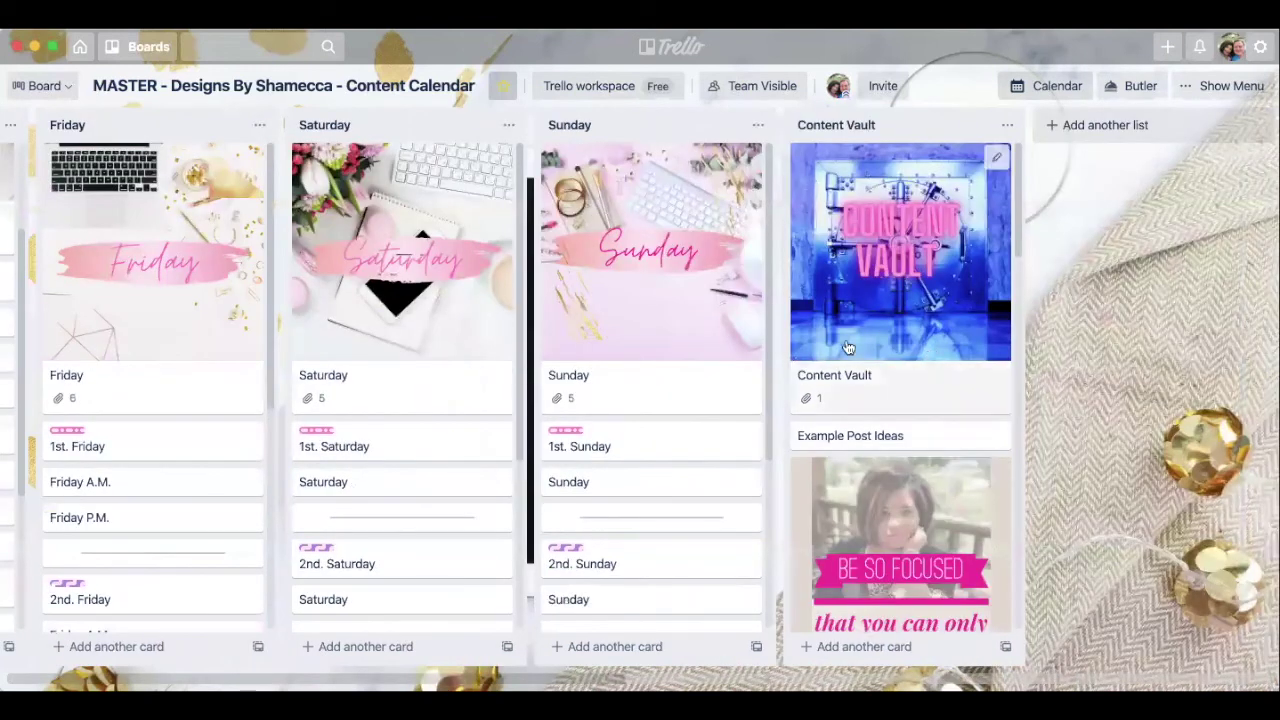
Move the "Monday Motivation : 1st Monday" card from Content Vault to the end of the Sunday list, below the 4th. Sunday slots.
scroll(666, 343, down, 3)
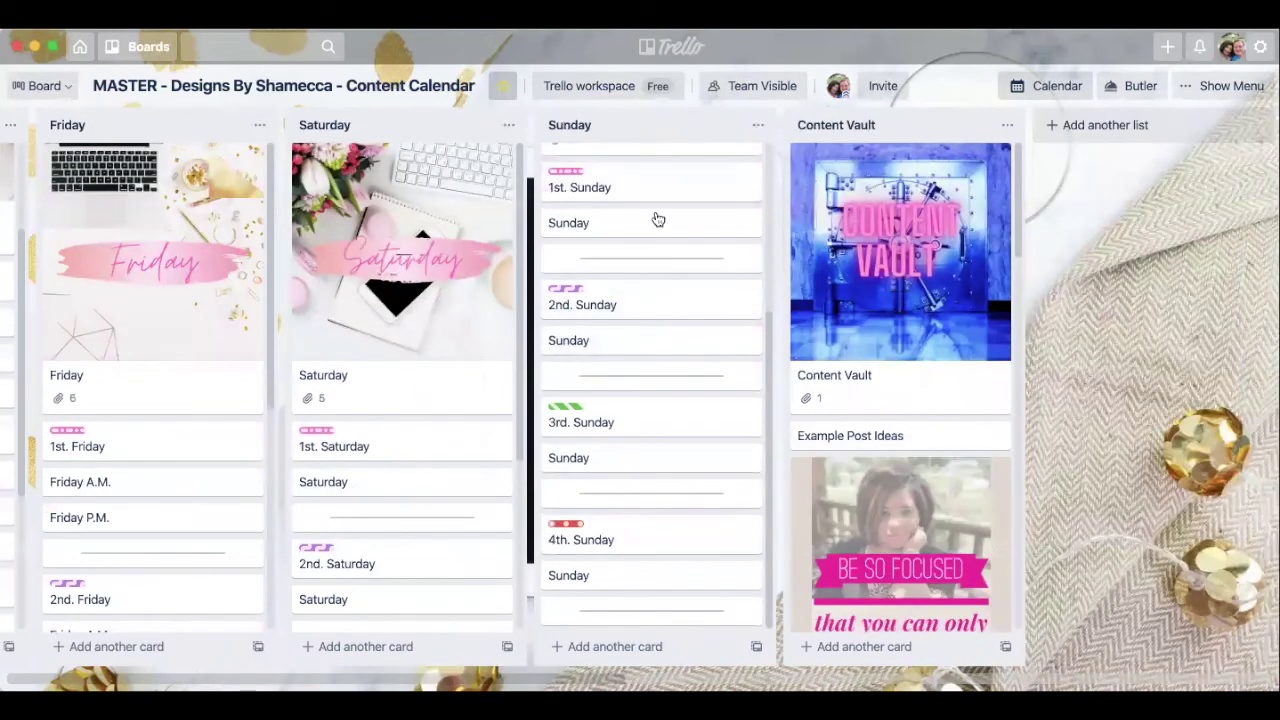
drag(924, 496, 668, 348)
scroll(672, 365, up, 3)
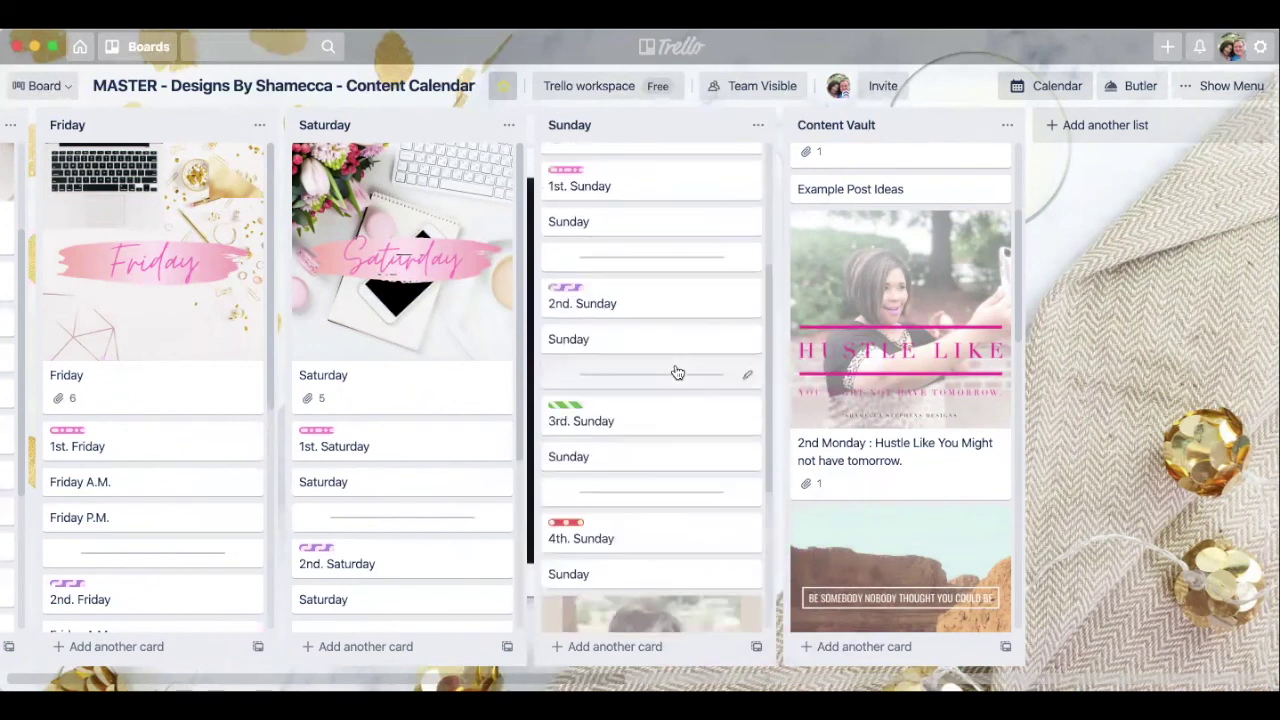
scroll(674, 371, down, 3)
mouse_move(677, 442)
mouse_down()
mouse_move(658, 667)
mouse_move(666, 428)
mouse_up()
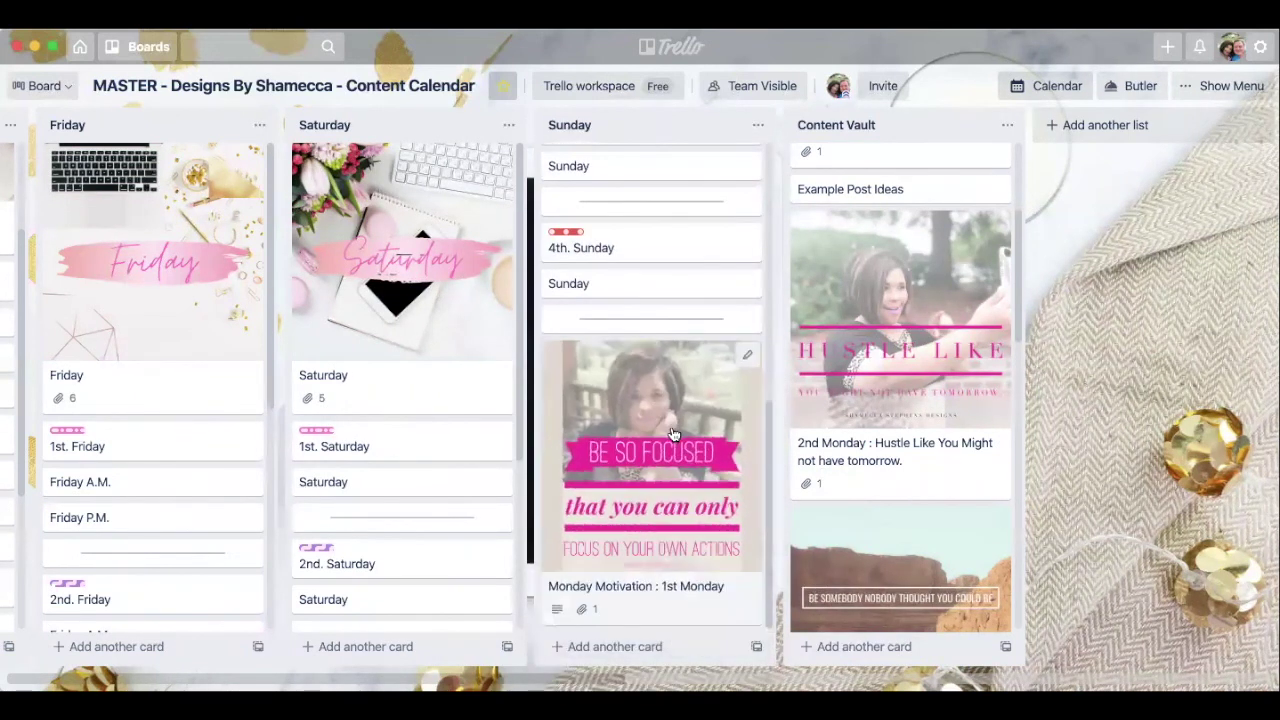
scroll(640, 400, up, 1)
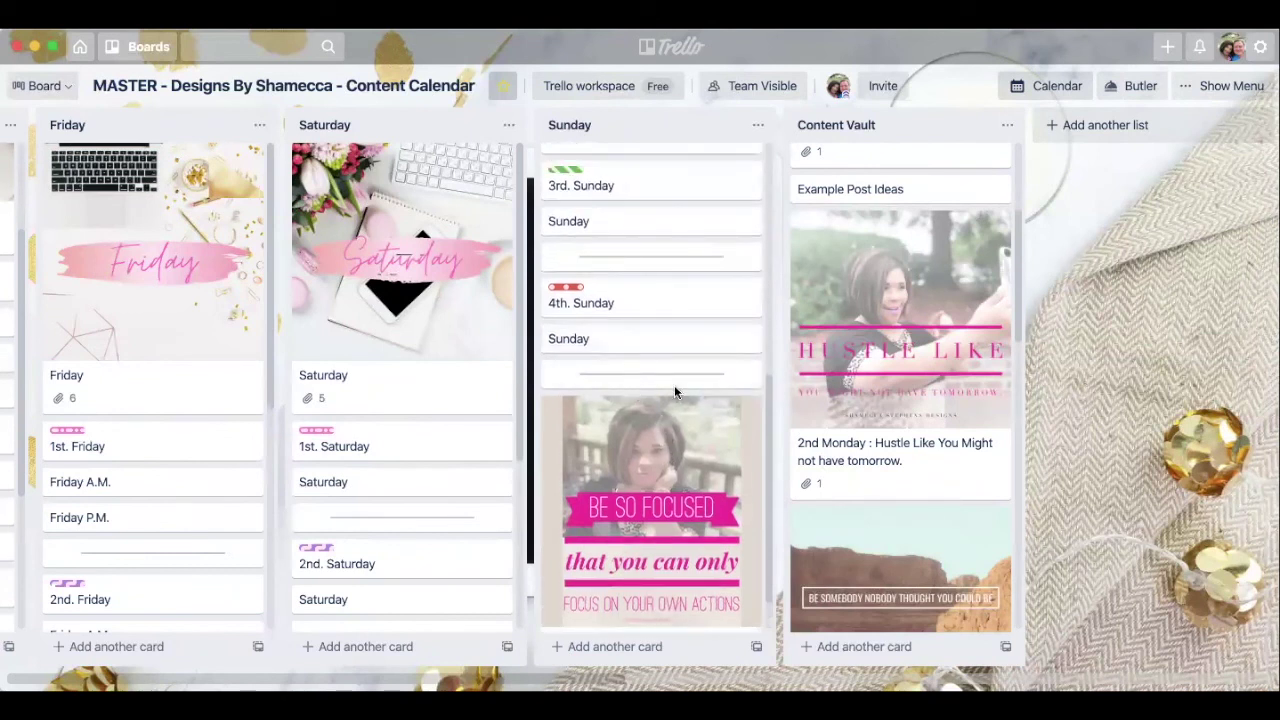
scroll(690, 470, down, 1)
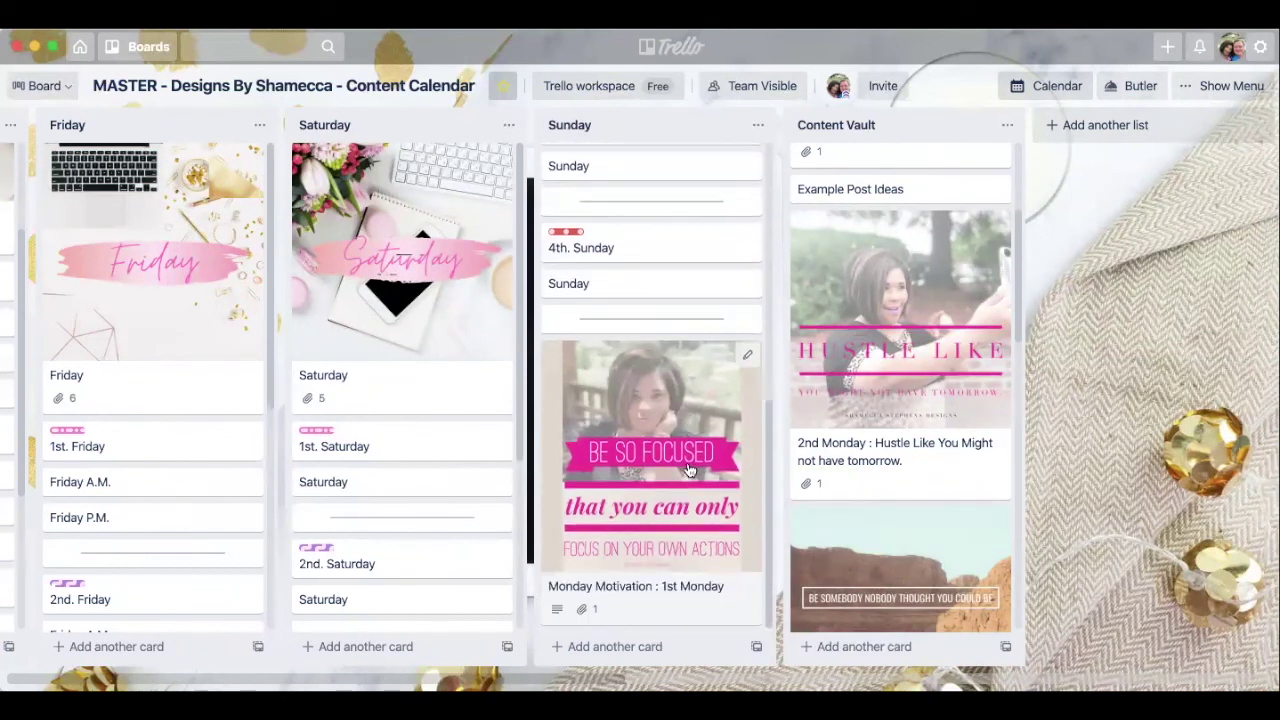
Move the "Monday Motivation : 1st Monday" card from Sunday back into Content Vault, directly below Example Post Ideas.
scroll(668, 430, up, 1)
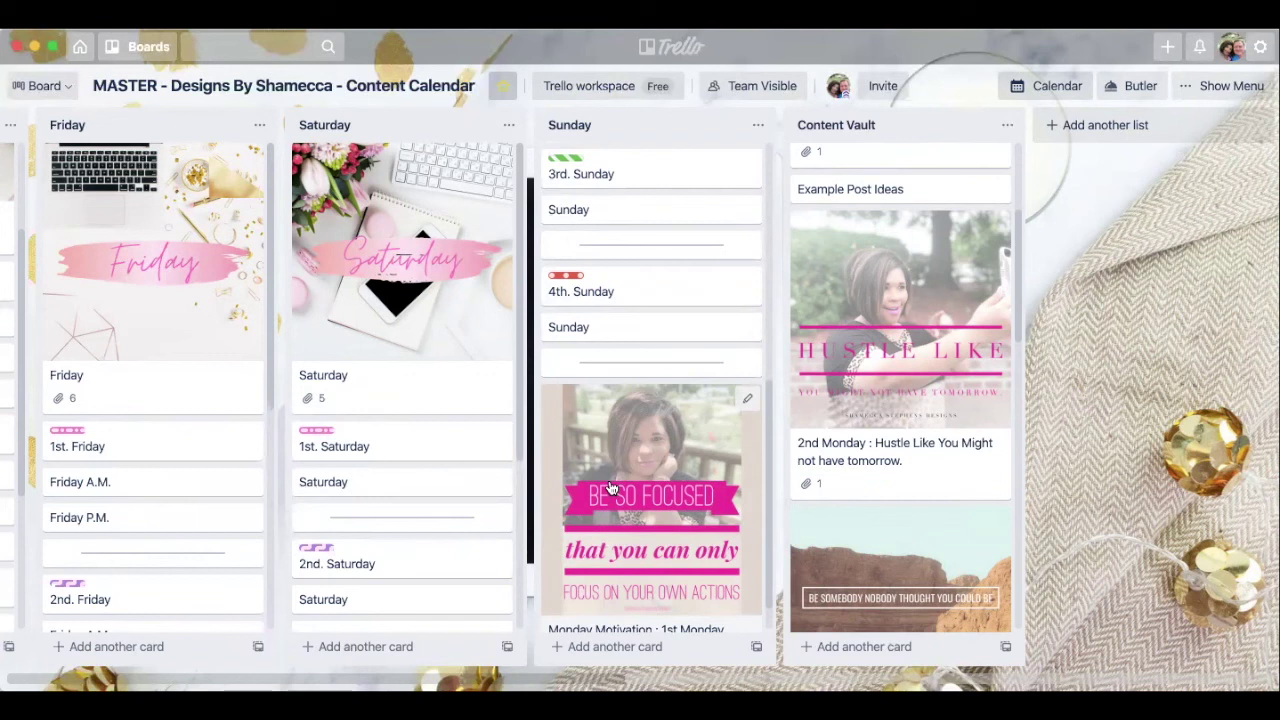
drag(645, 500, 898, 337)
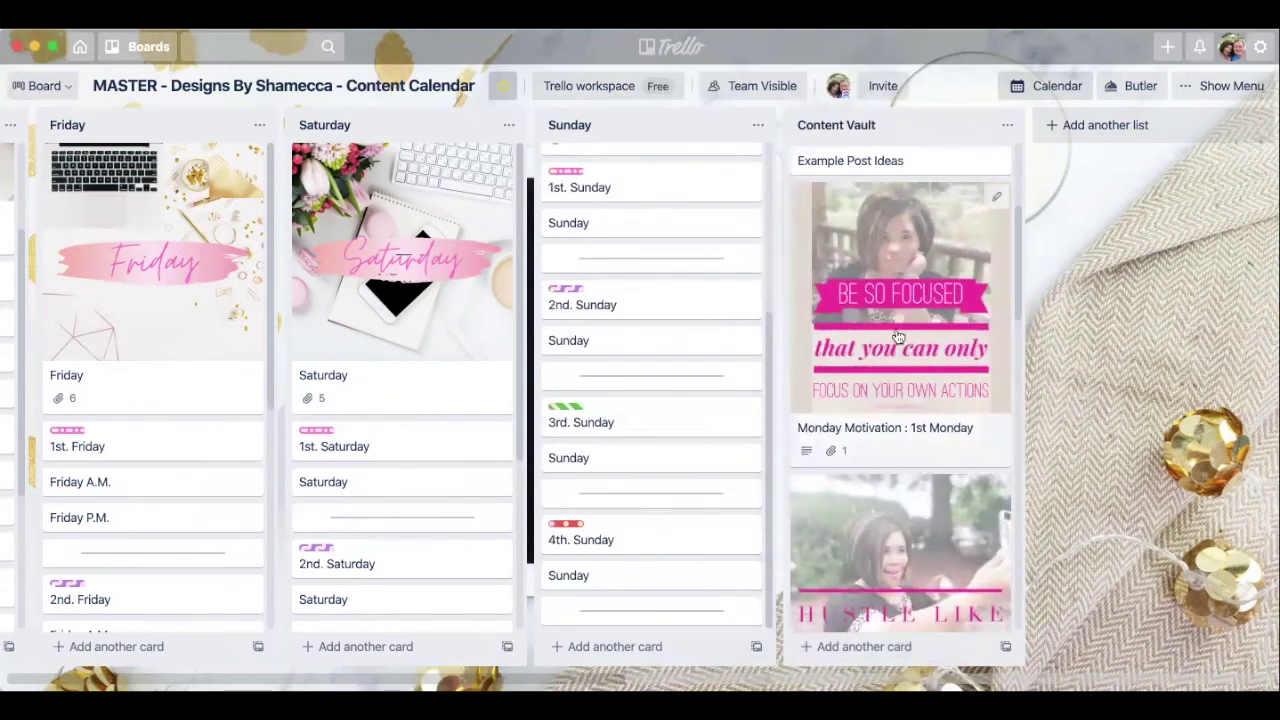
scroll(705, 408, up, 3)
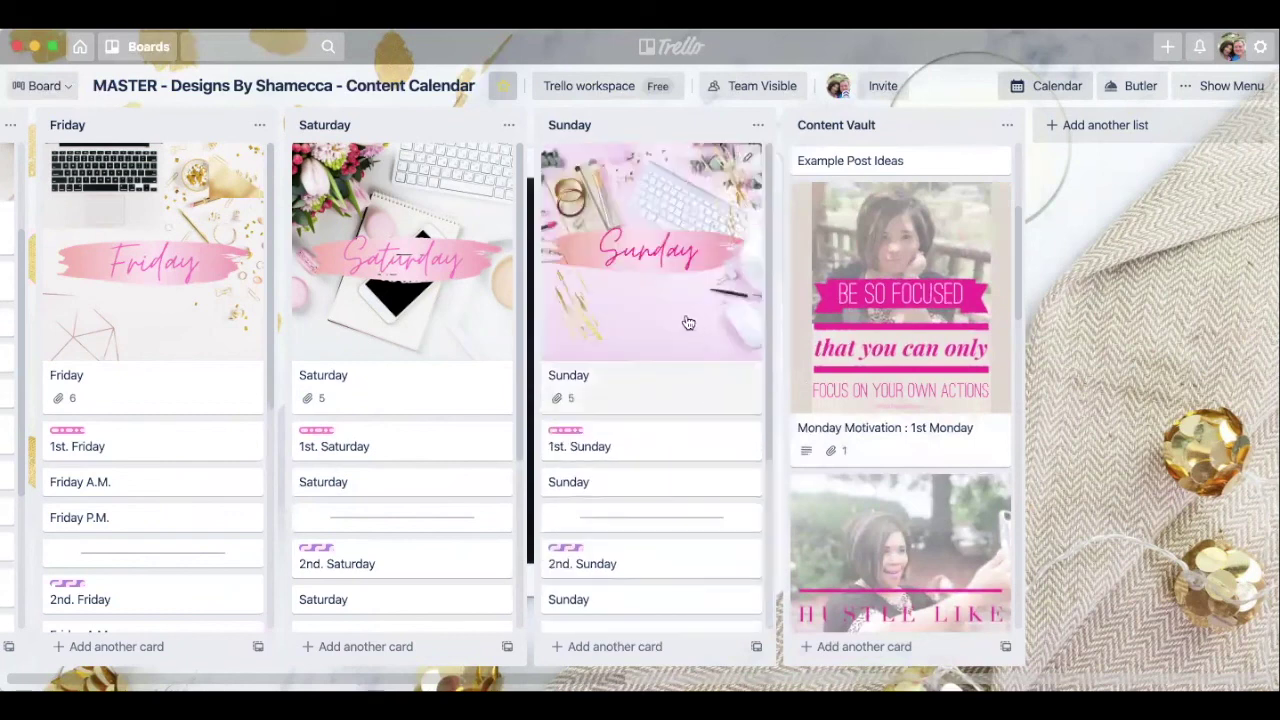
Go back to the start of the board and skim the Monday list and the post ideas in Getting Started.
drag(805, 680, 143, 587)
scroll(1208, 429, up, 3)
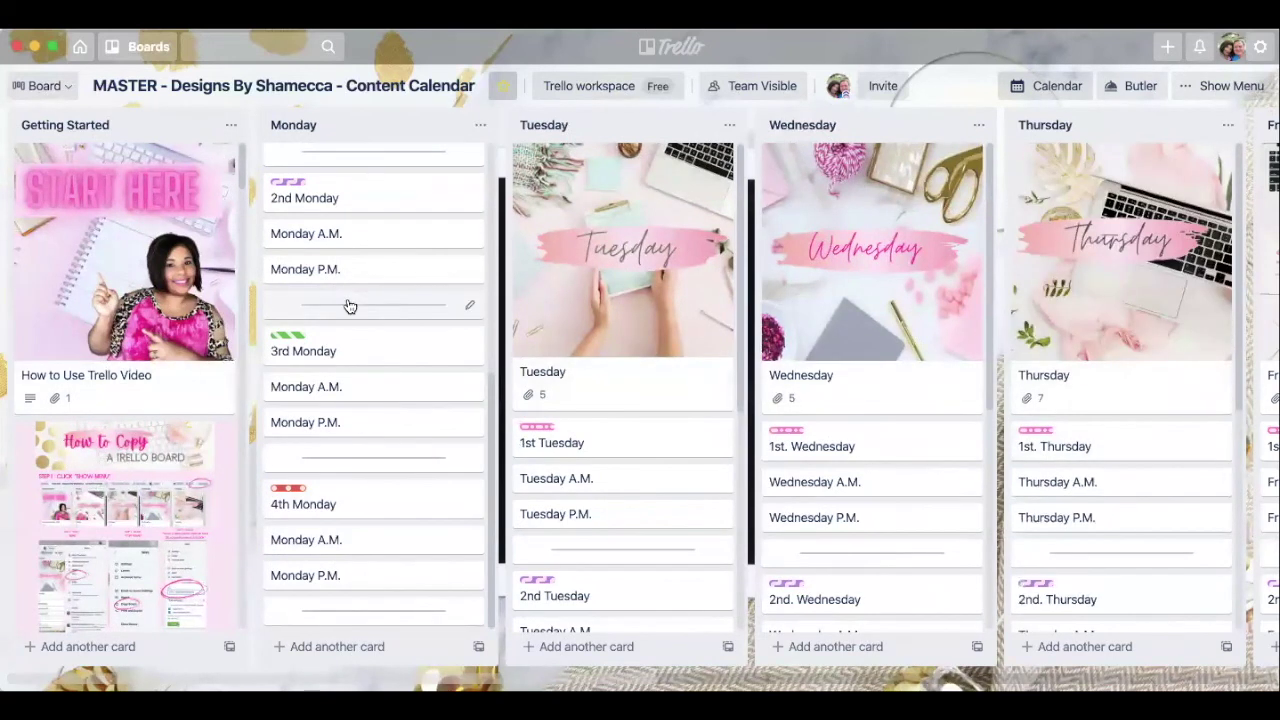
scroll(349, 305, up, 5)
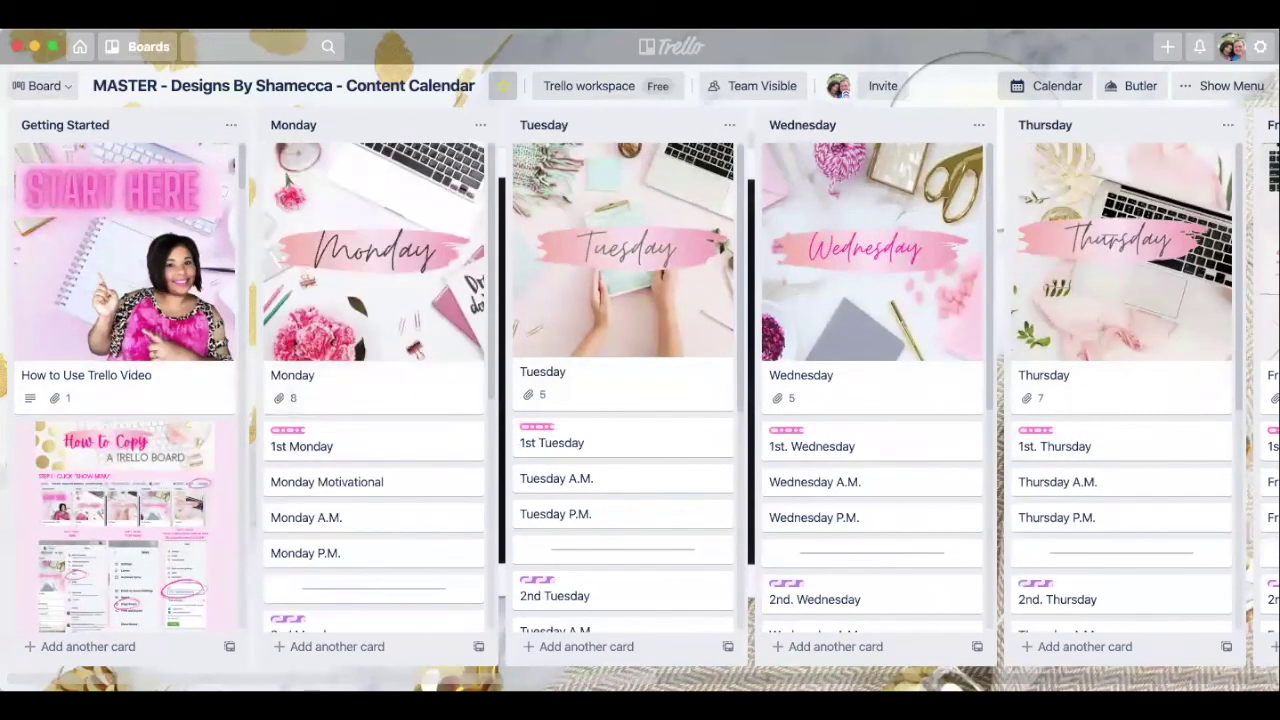
scroll(85, 352, down, 10)
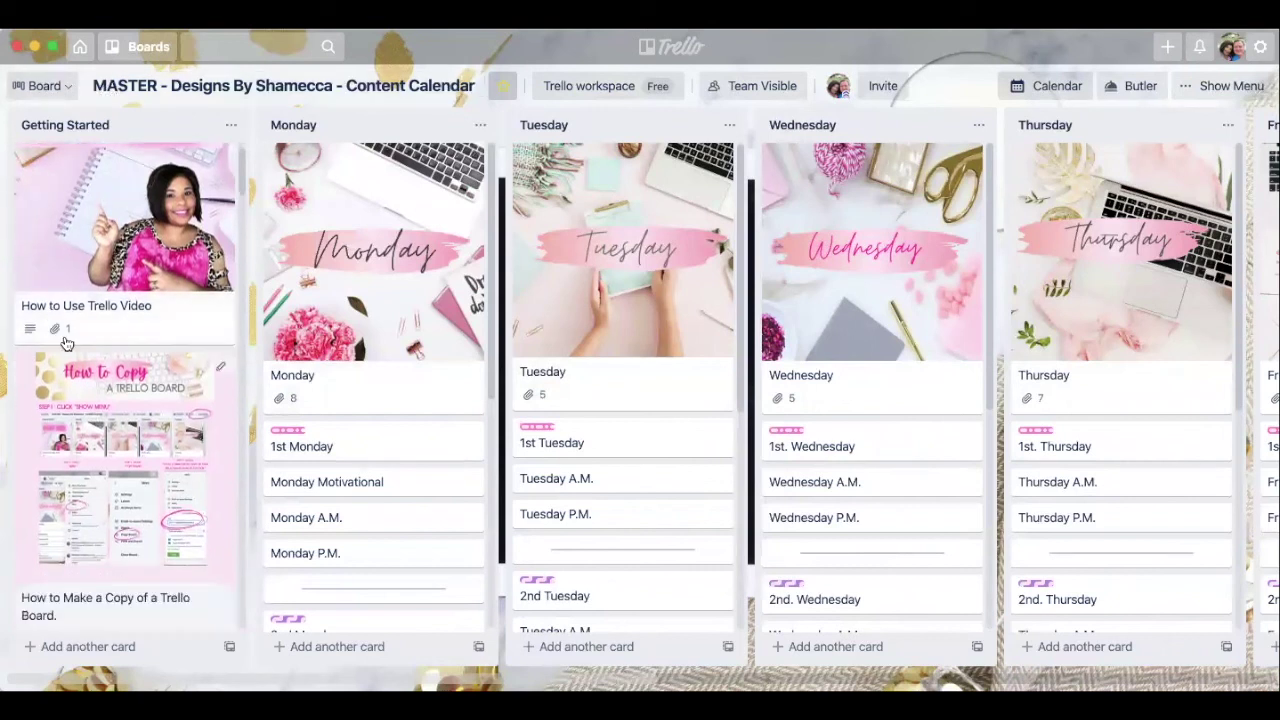
scroll(87, 357, down, 15)
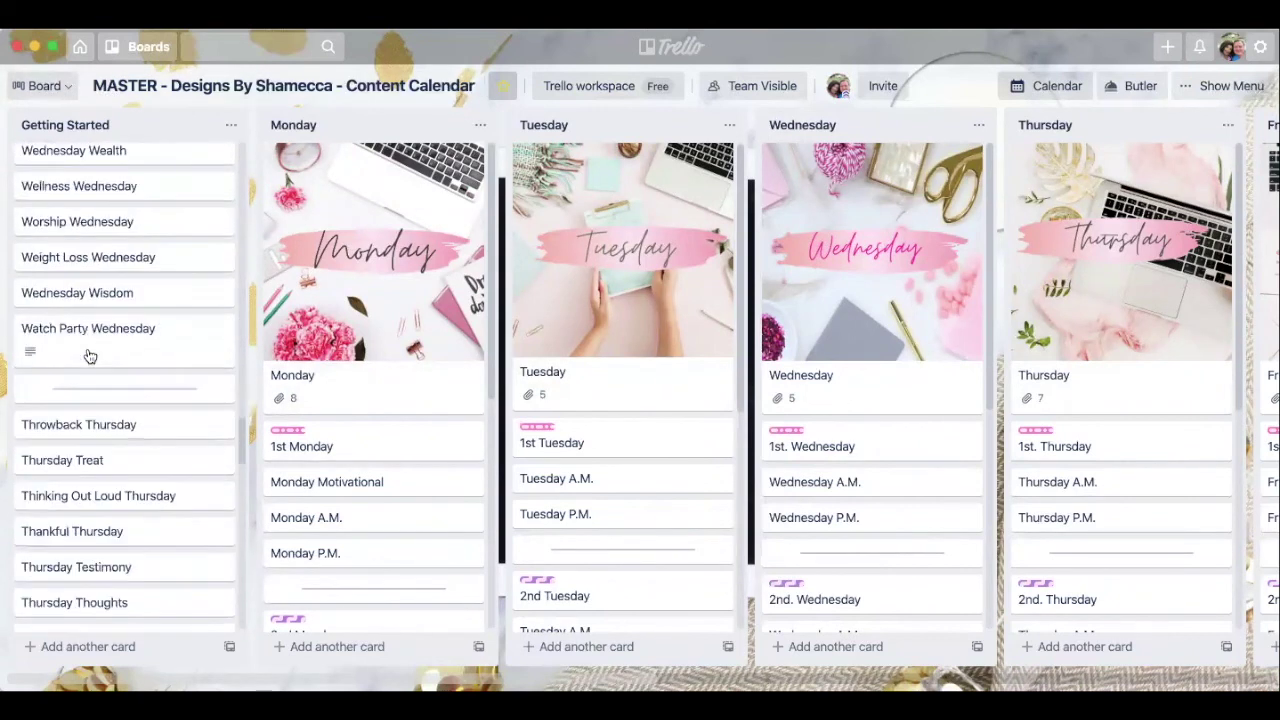
scroll(92, 371, down, 5)
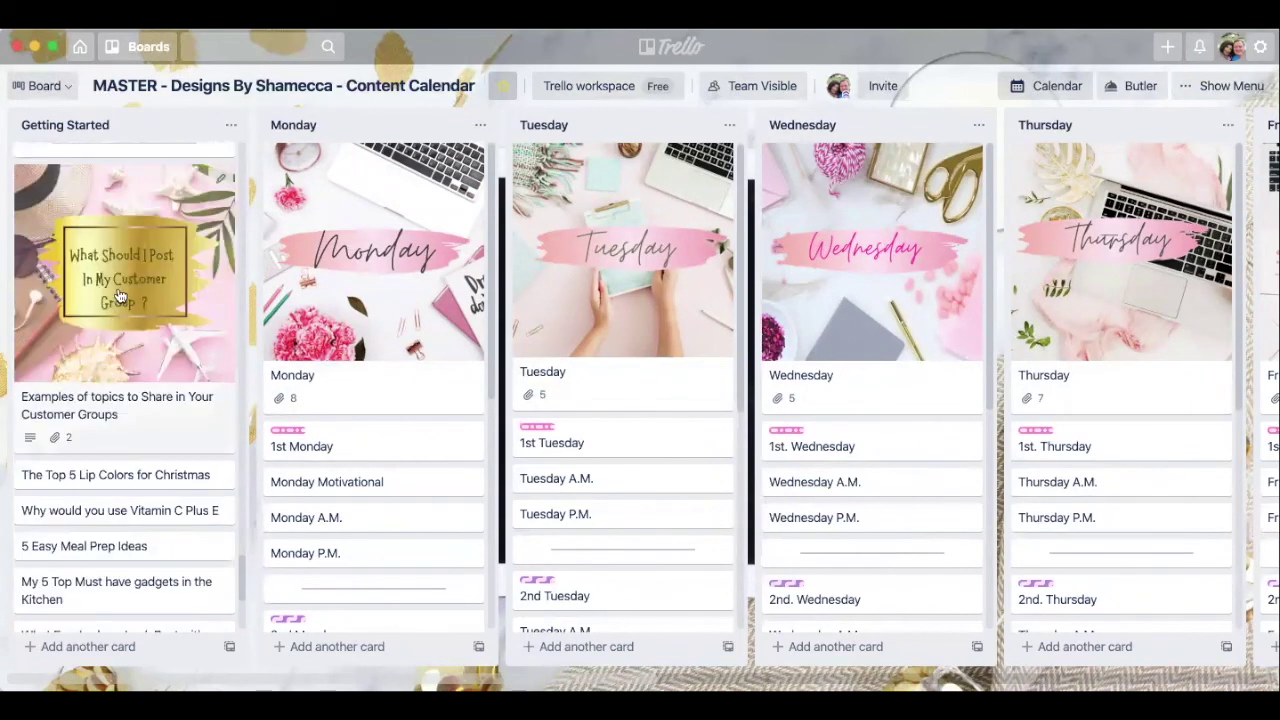
scroll(114, 294, up, 8)
scroll(101, 237, up, 4)
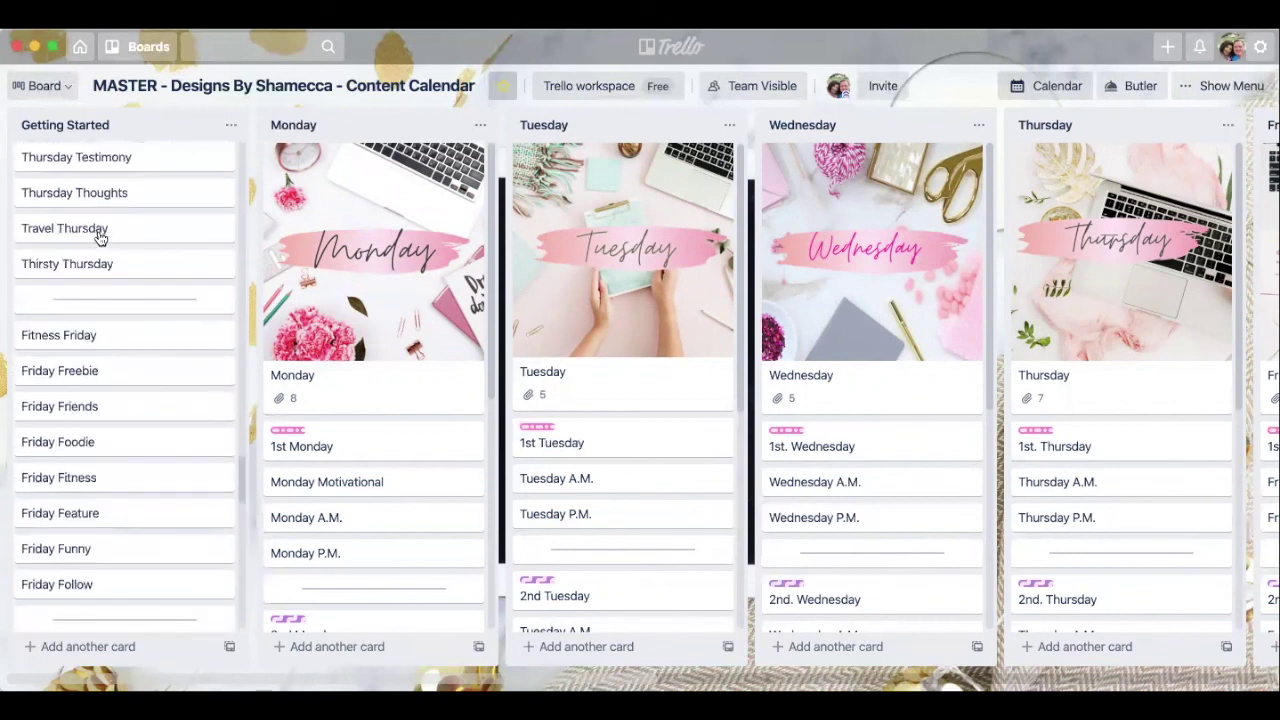
scroll(108, 220, up, 5)
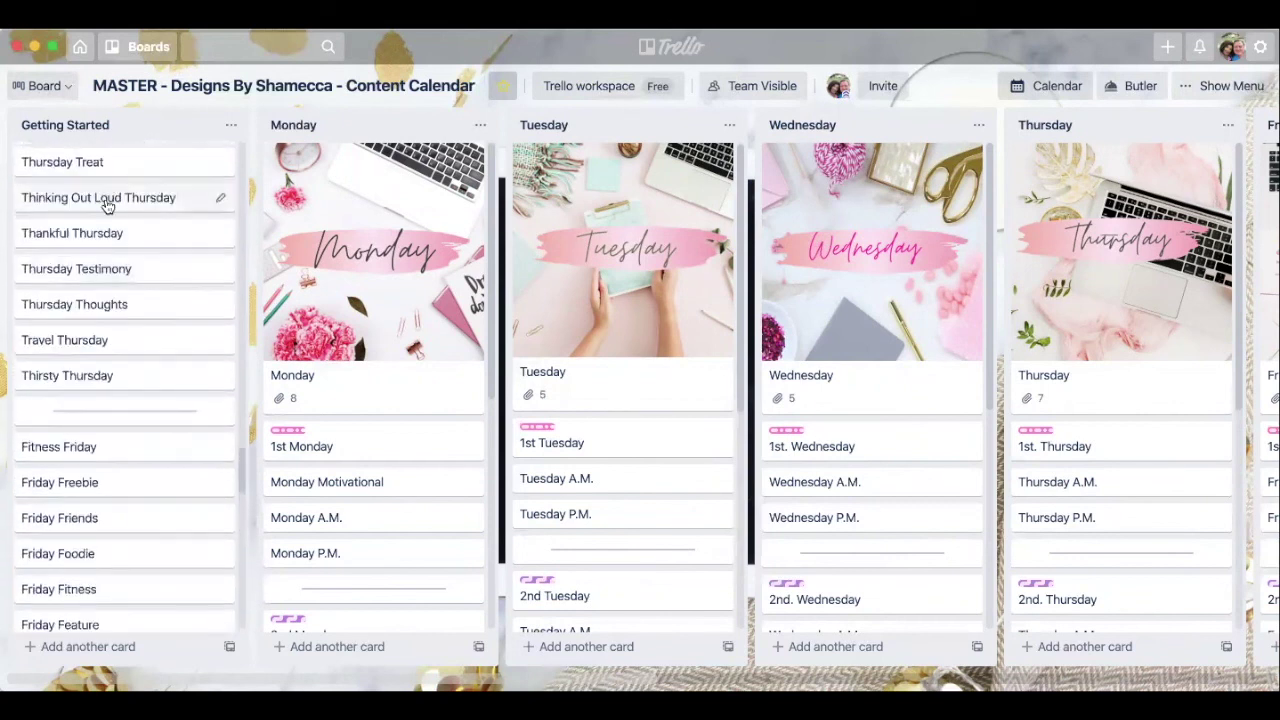
scroll(125, 228, up, 8)
scroll(124, 225, up, 2)
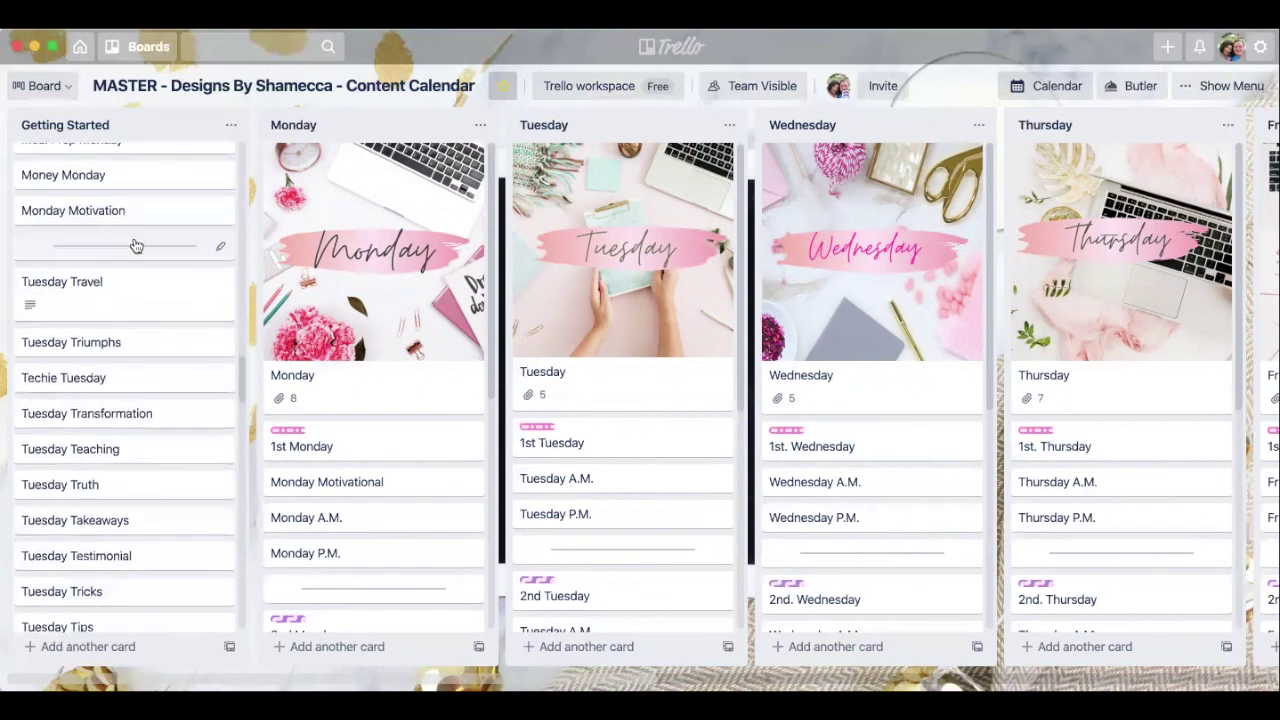
Read through the daily theme ideas in the Getting Started list from Tuesday to Sunday.
scroll(148, 310, down, 6)
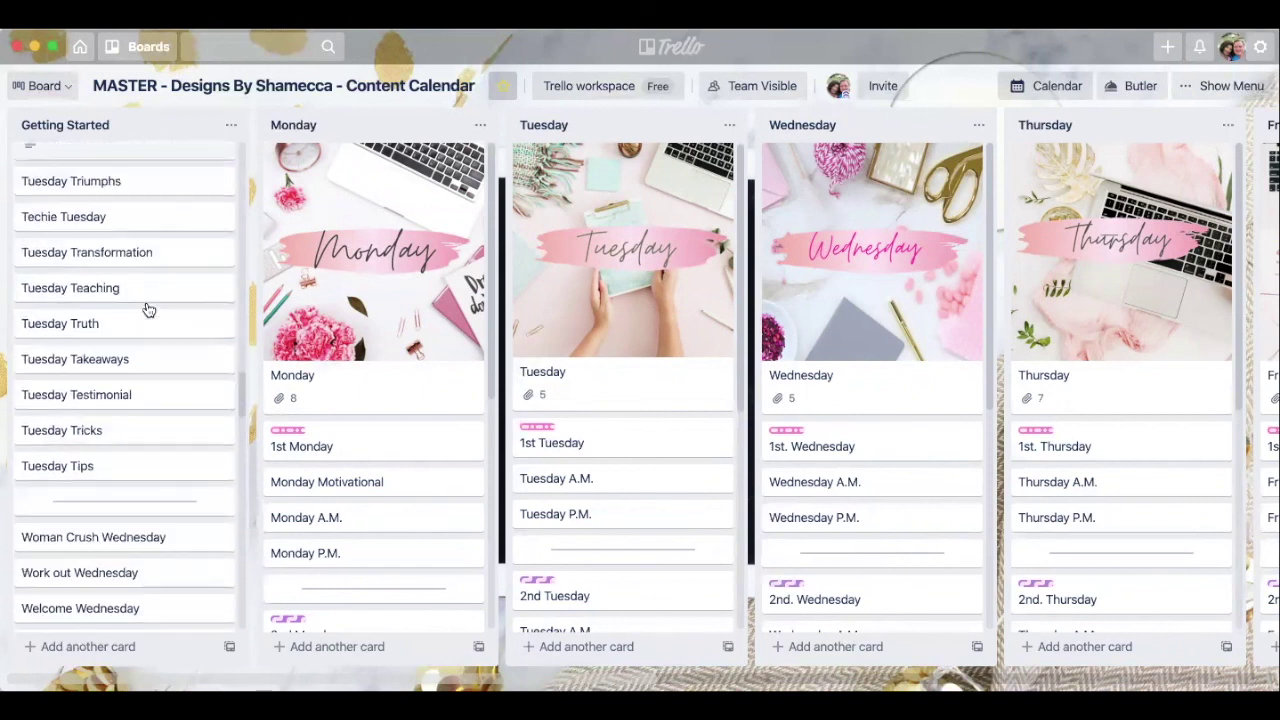
scroll(129, 291, down, 1)
scroll(131, 300, down, 5)
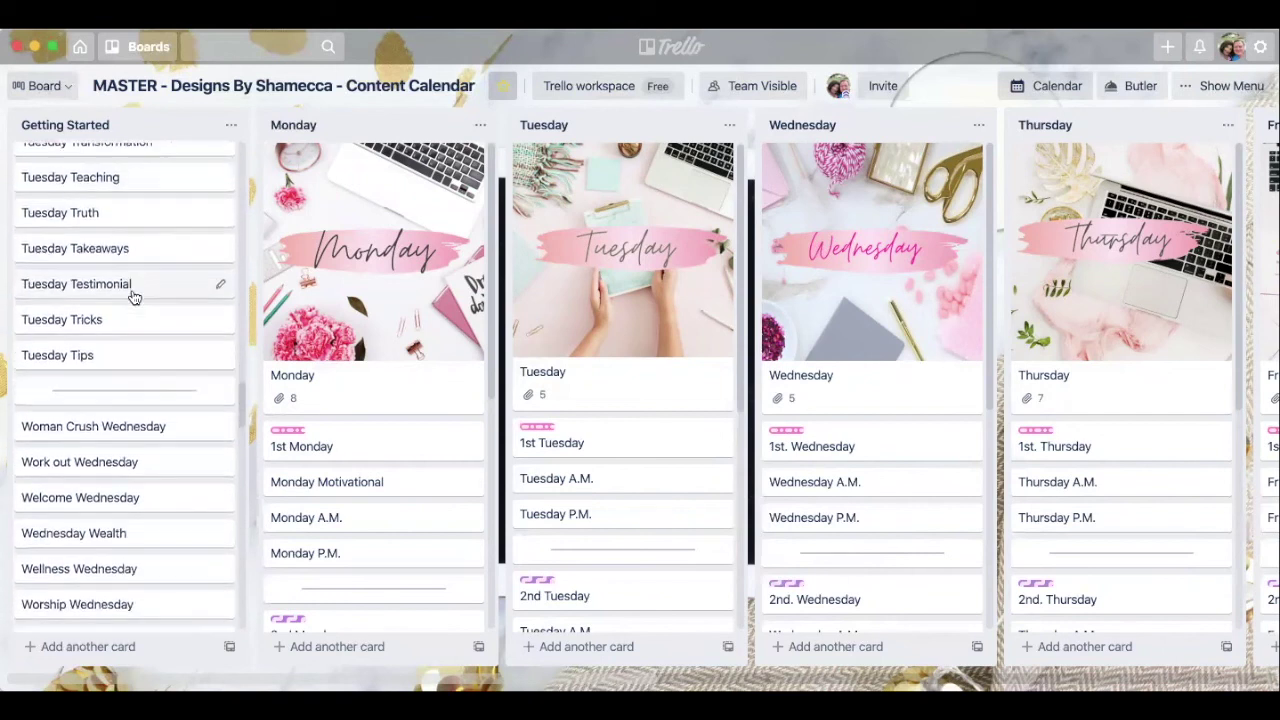
scroll(135, 340, down, 4)
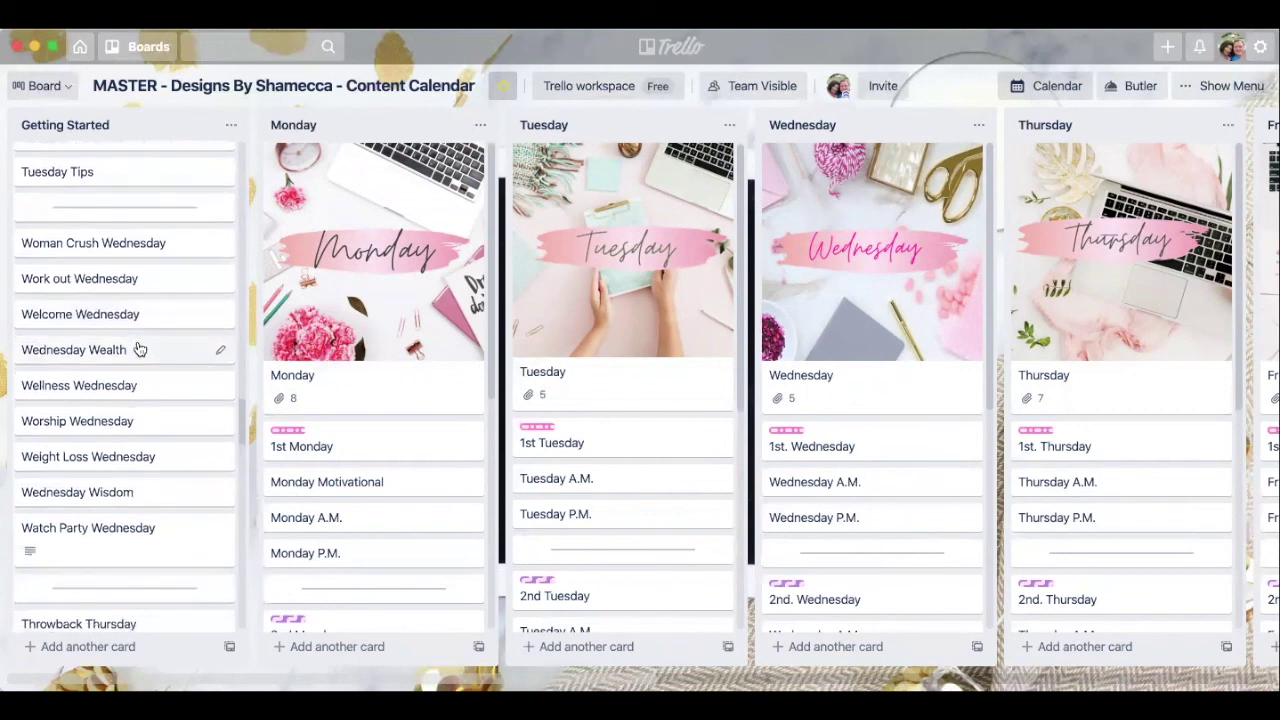
scroll(123, 406, down, 2)
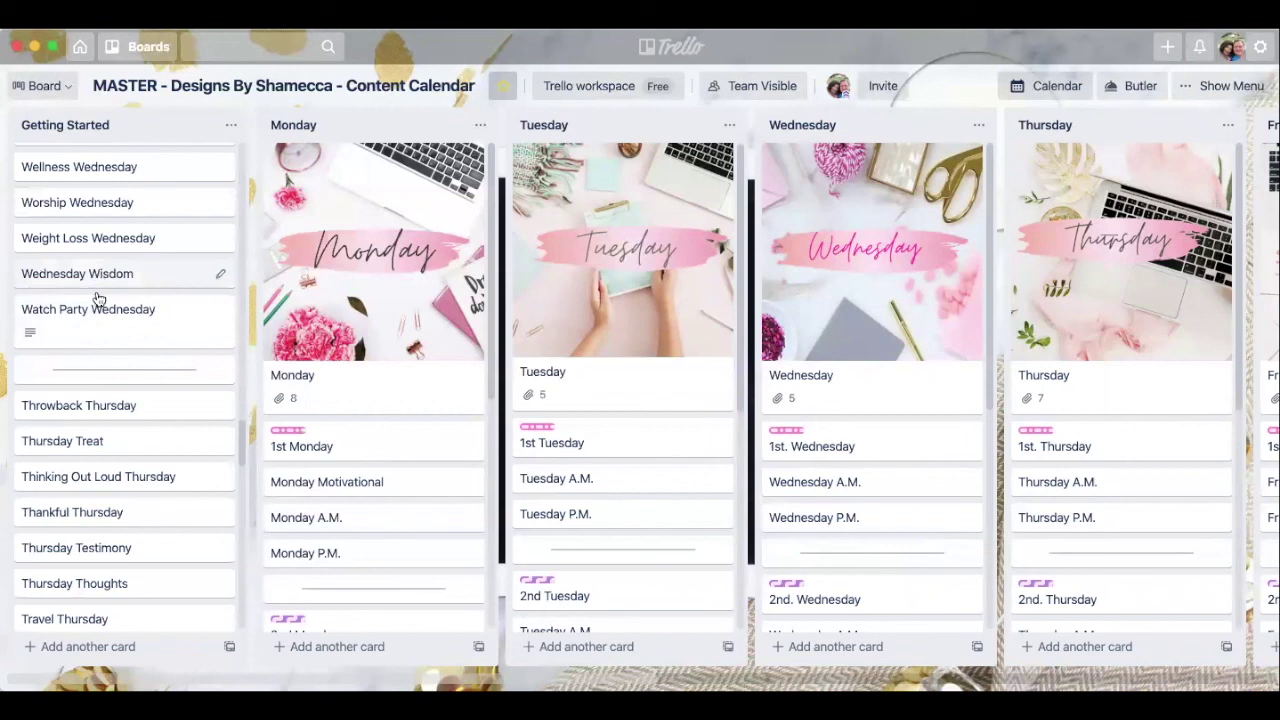
scroll(100, 300, down, 4)
scroll(103, 306, down, 3)
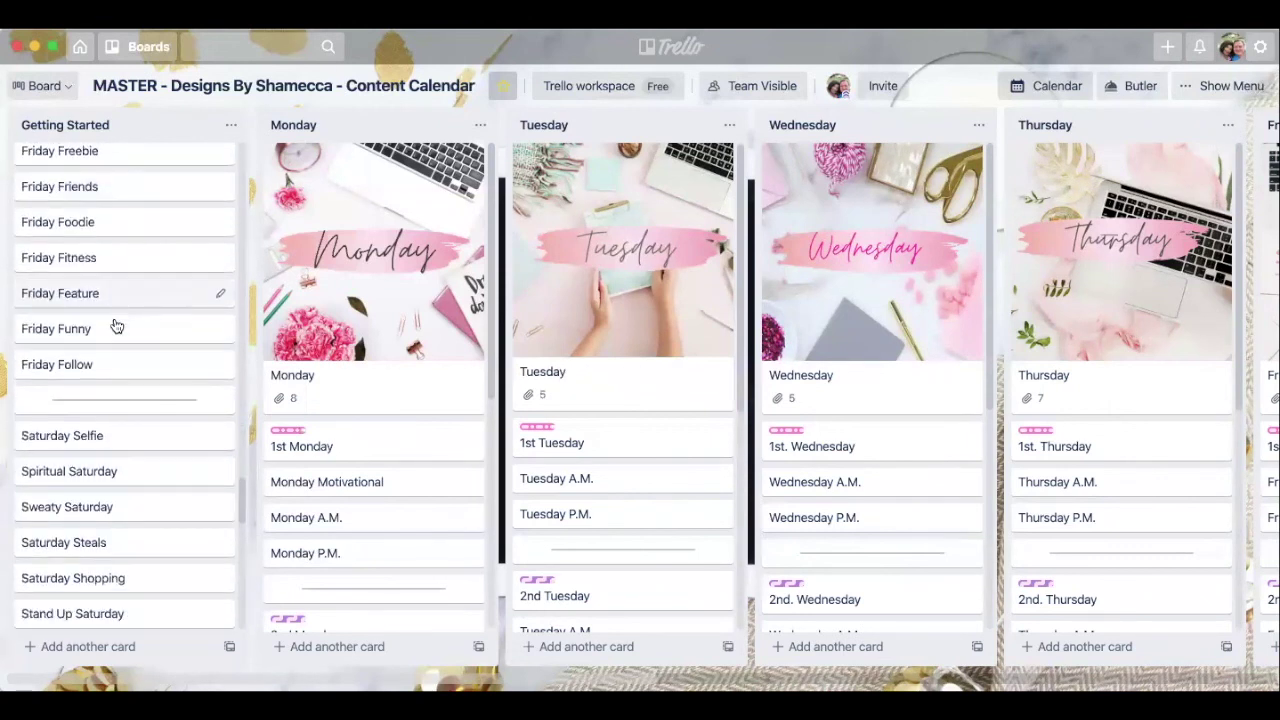
scroll(120, 318, down, 6)
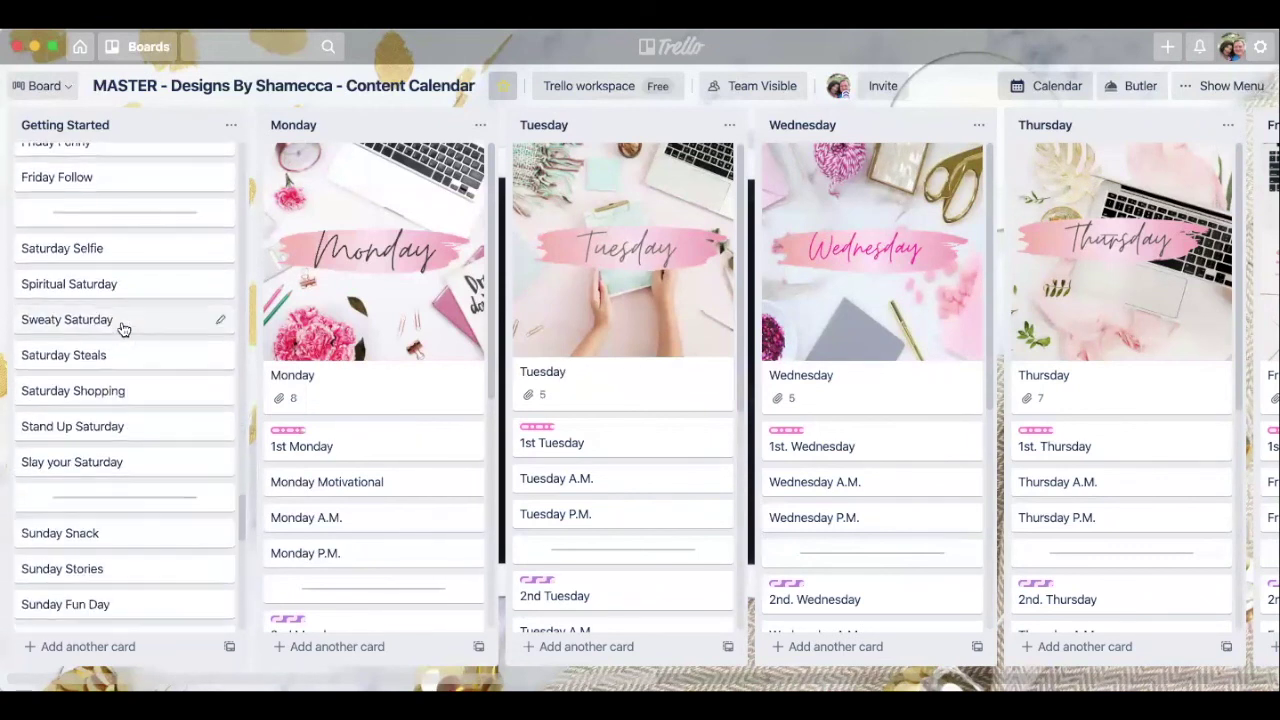
scroll(125, 320, down, 2)
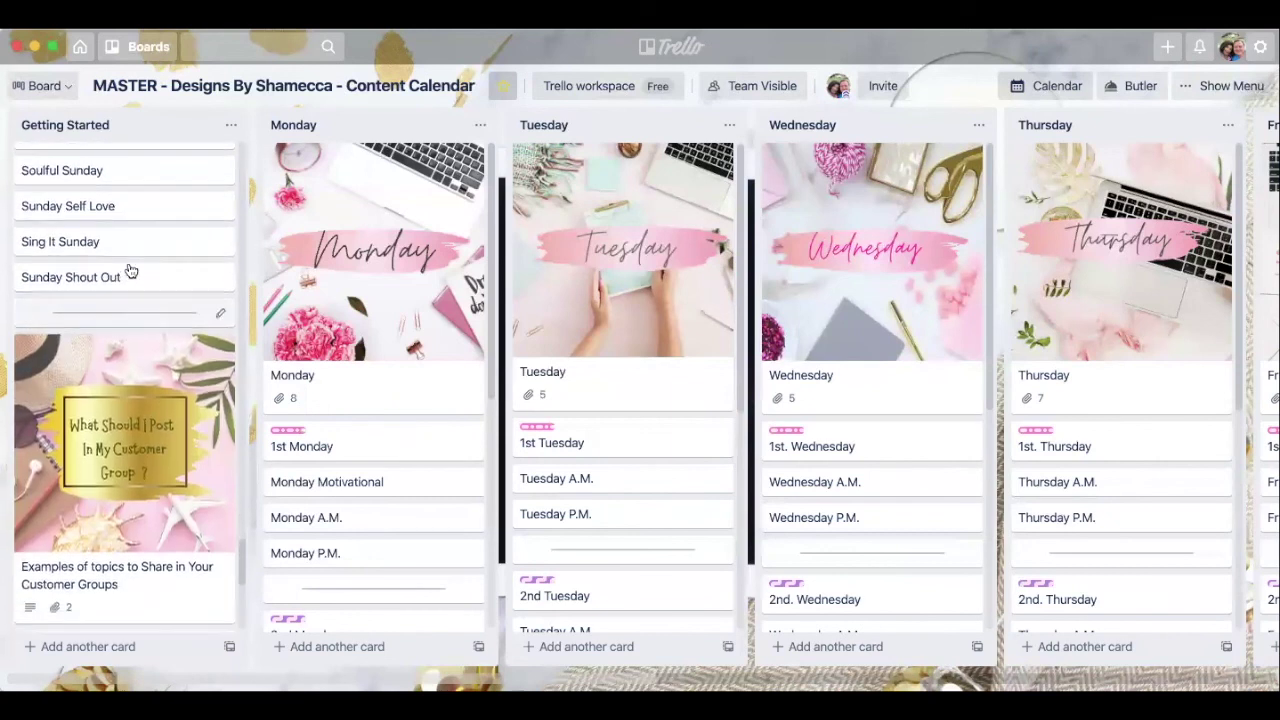
Examine the example topics for customer groups at the end of Getting Started, and skim back over the engagement and daily theme ideas.
scroll(116, 218, down, 5)
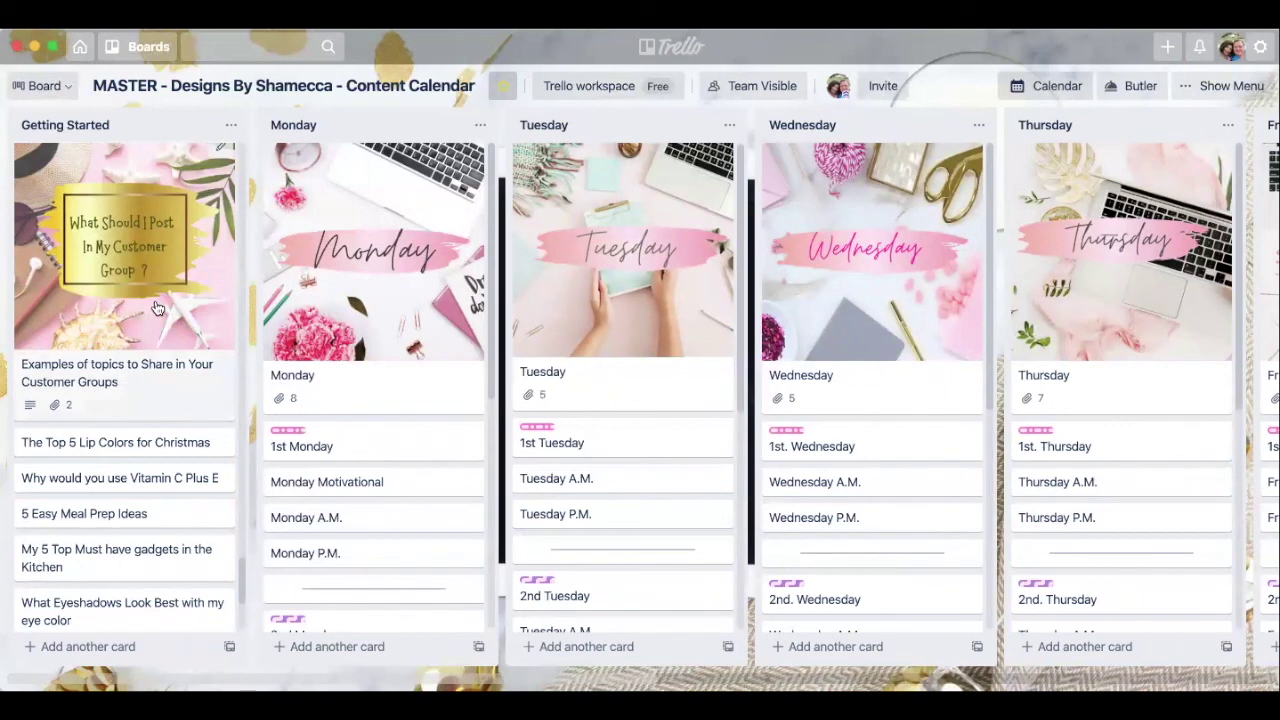
scroll(159, 456, down, 1)
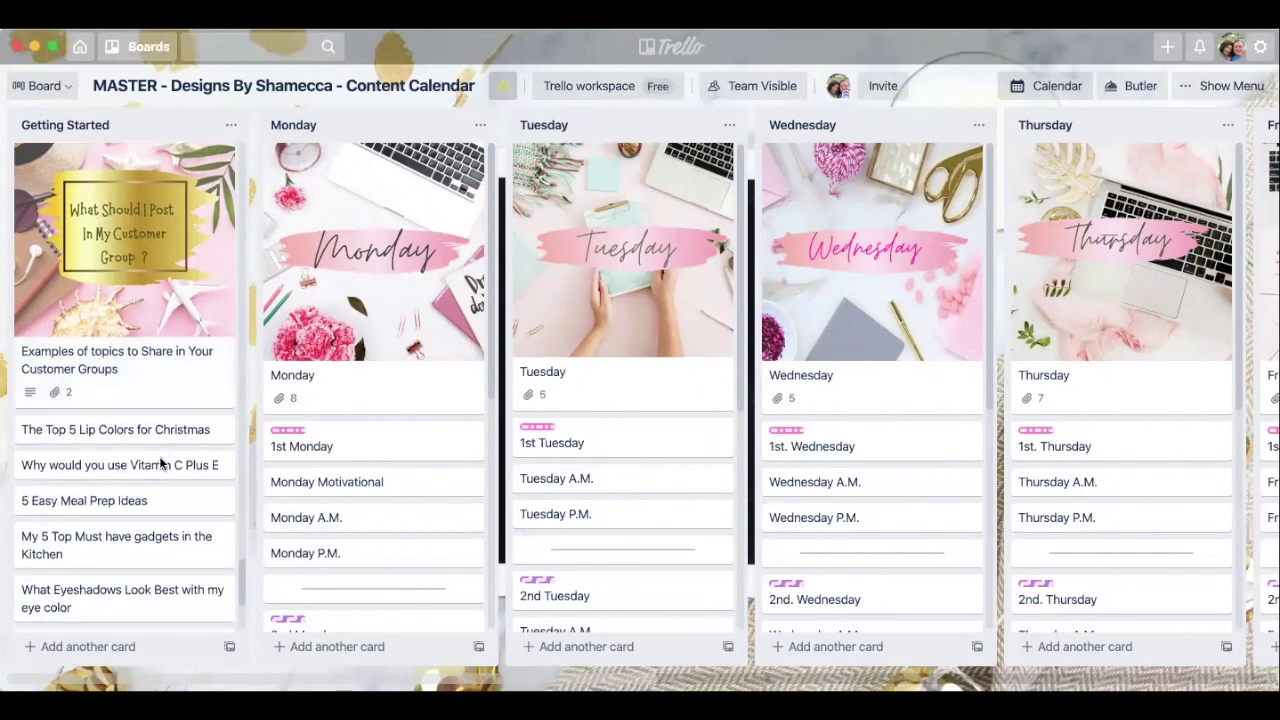
scroll(177, 456, down, 1)
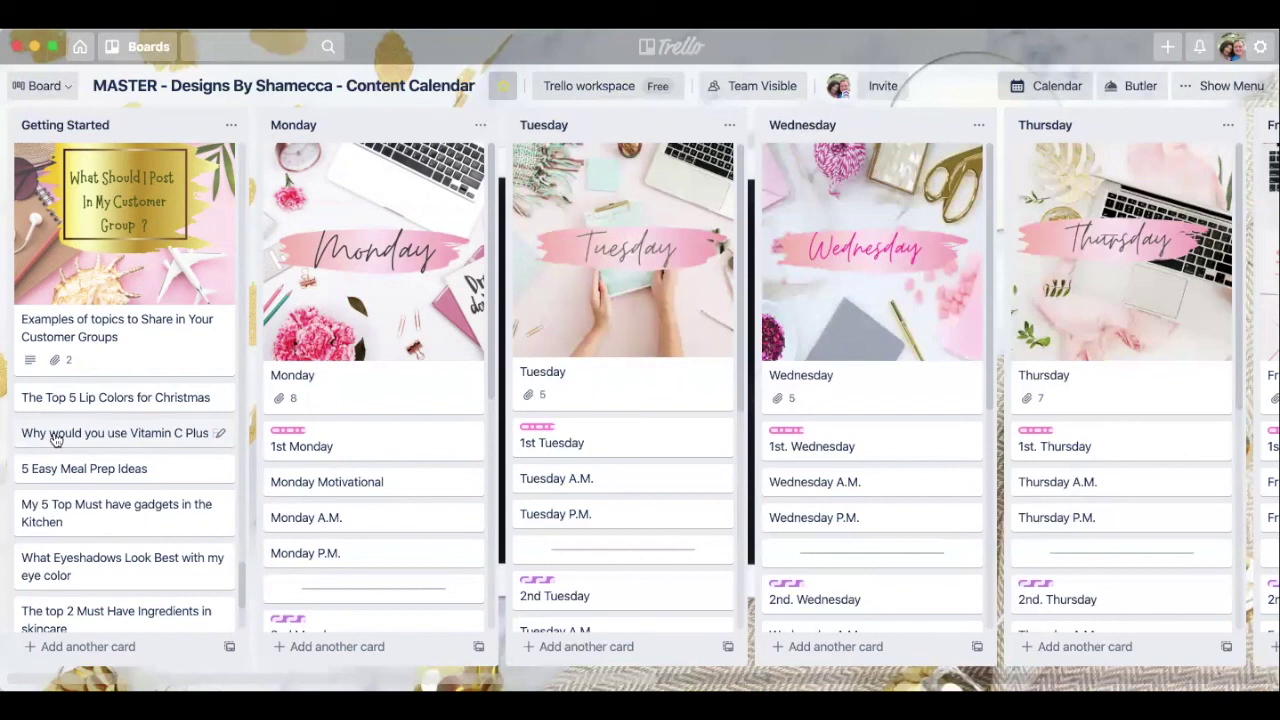
scroll(55, 440, down, 5)
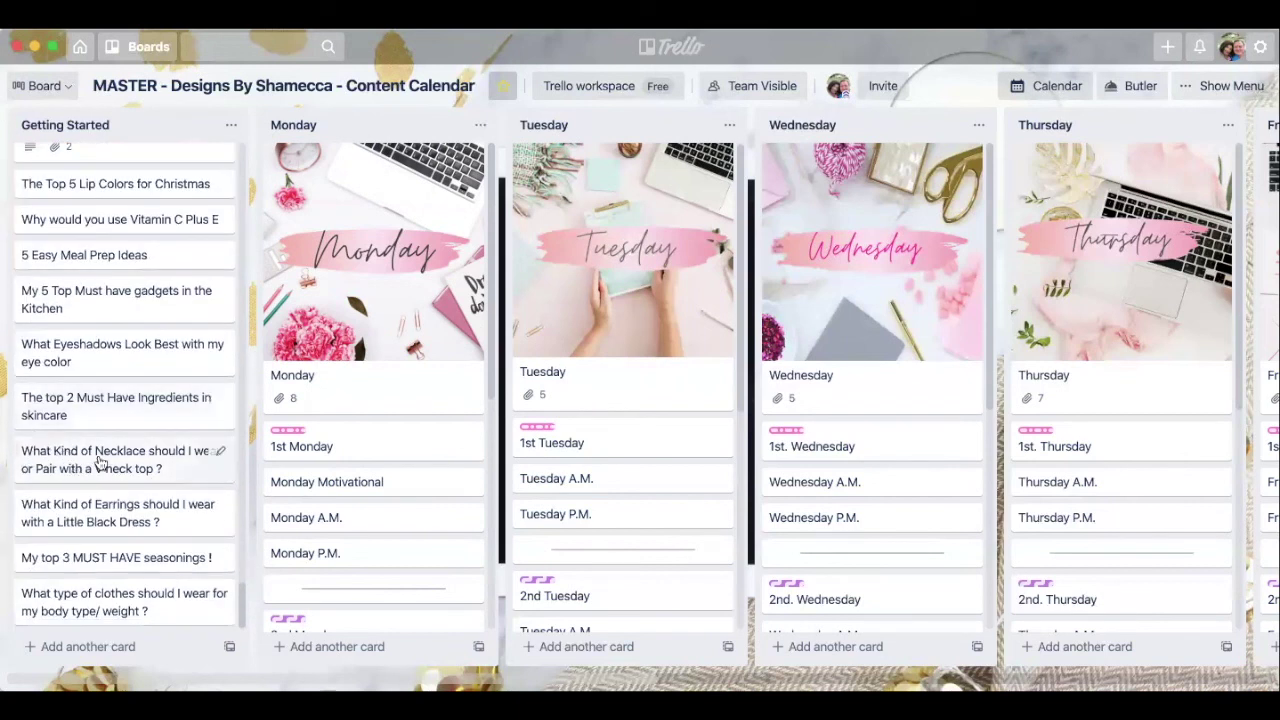
scroll(155, 420, up, 15)
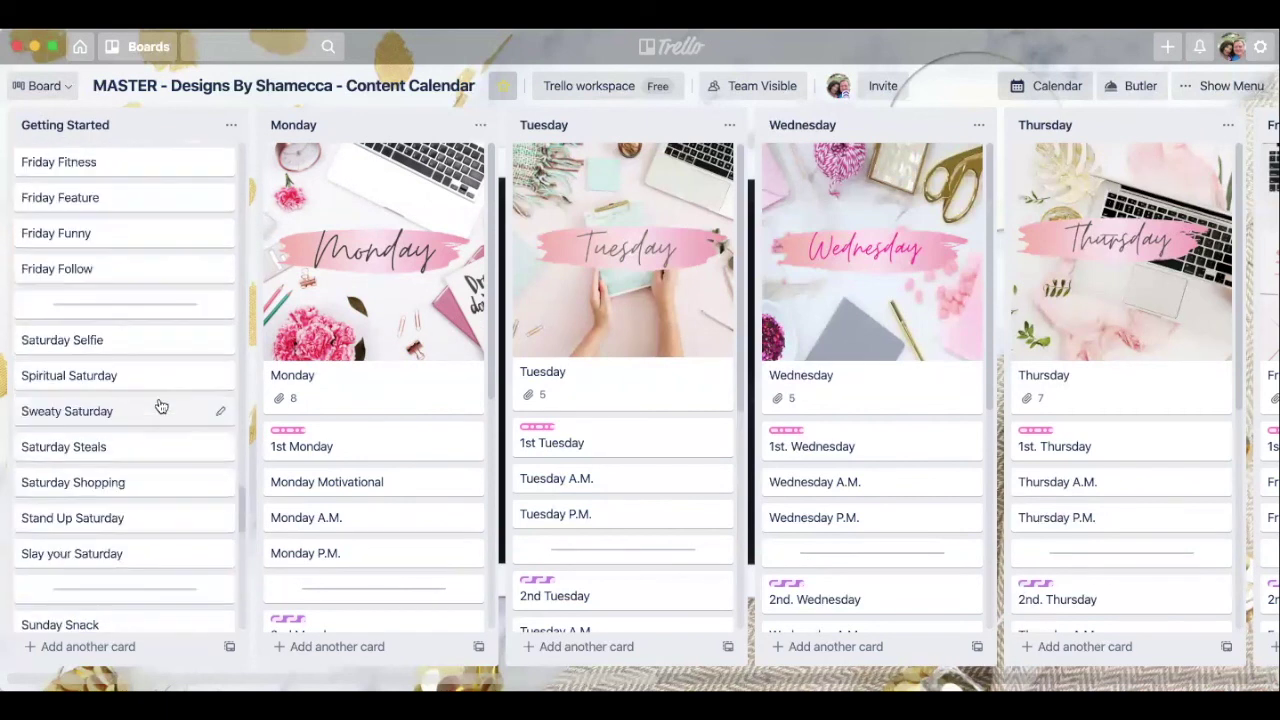
scroll(155, 390, up, 10)
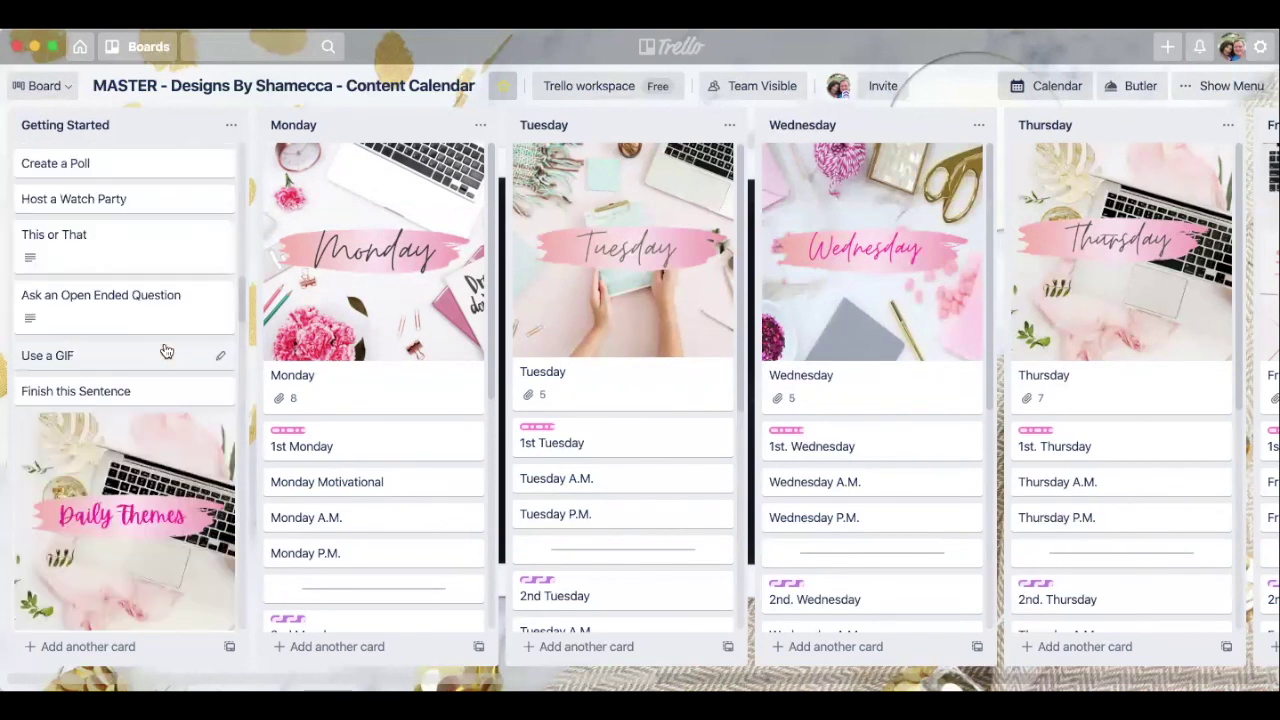
scroll(166, 352, down, 3)
scroll(187, 392, down, 20)
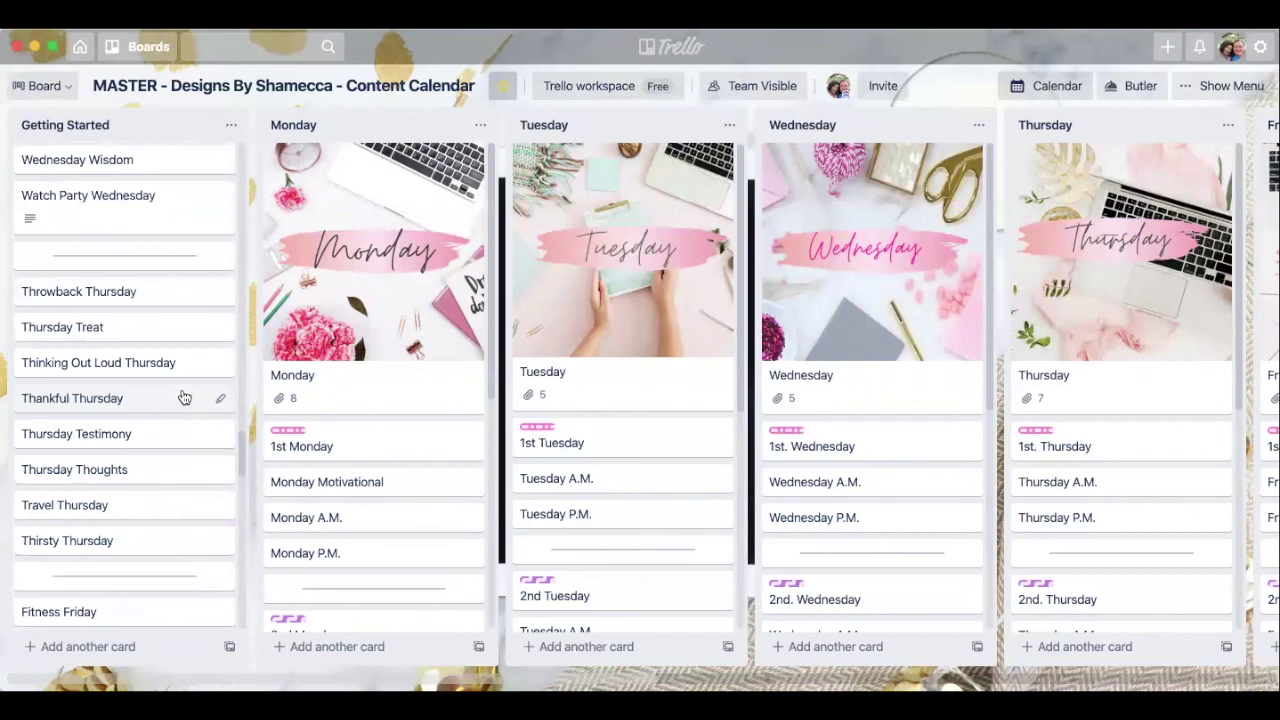
Return to the start of the Getting Started list, and look across the weekday lists to Content Vault and back.
scroll(143, 405, up, 1)
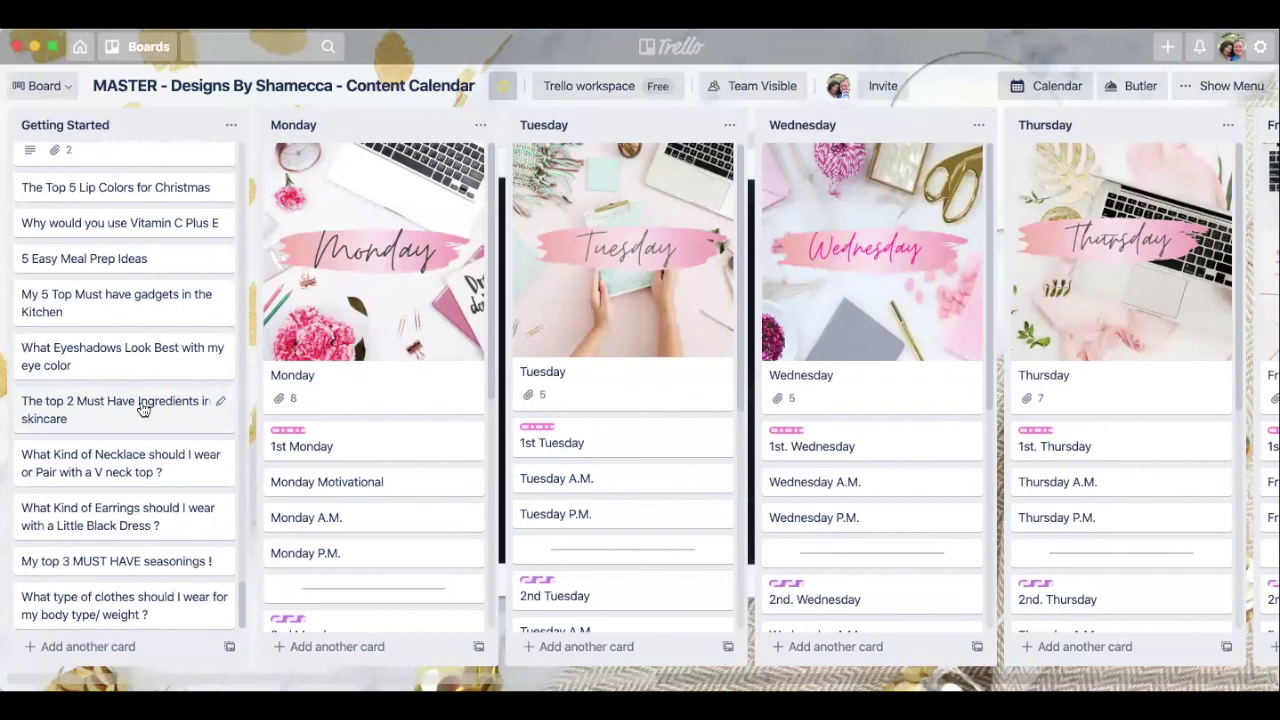
scroll(150, 405, up, 10)
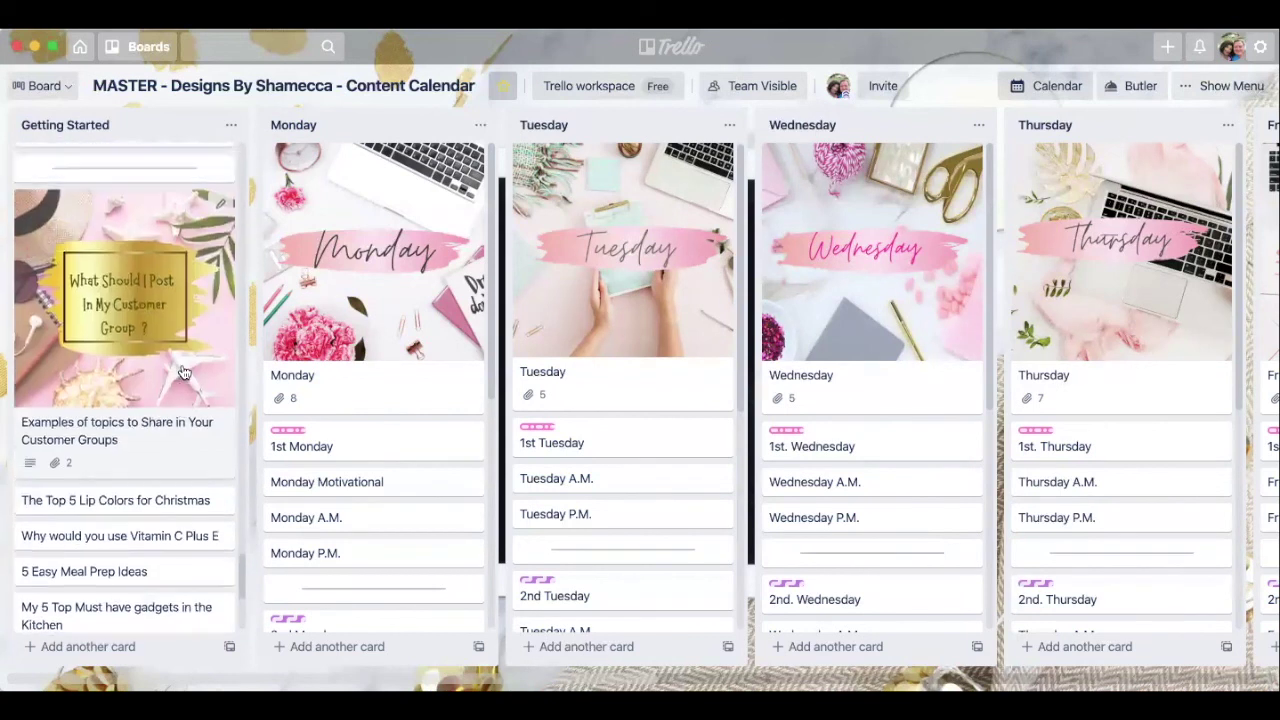
scroll(191, 399, up, 15)
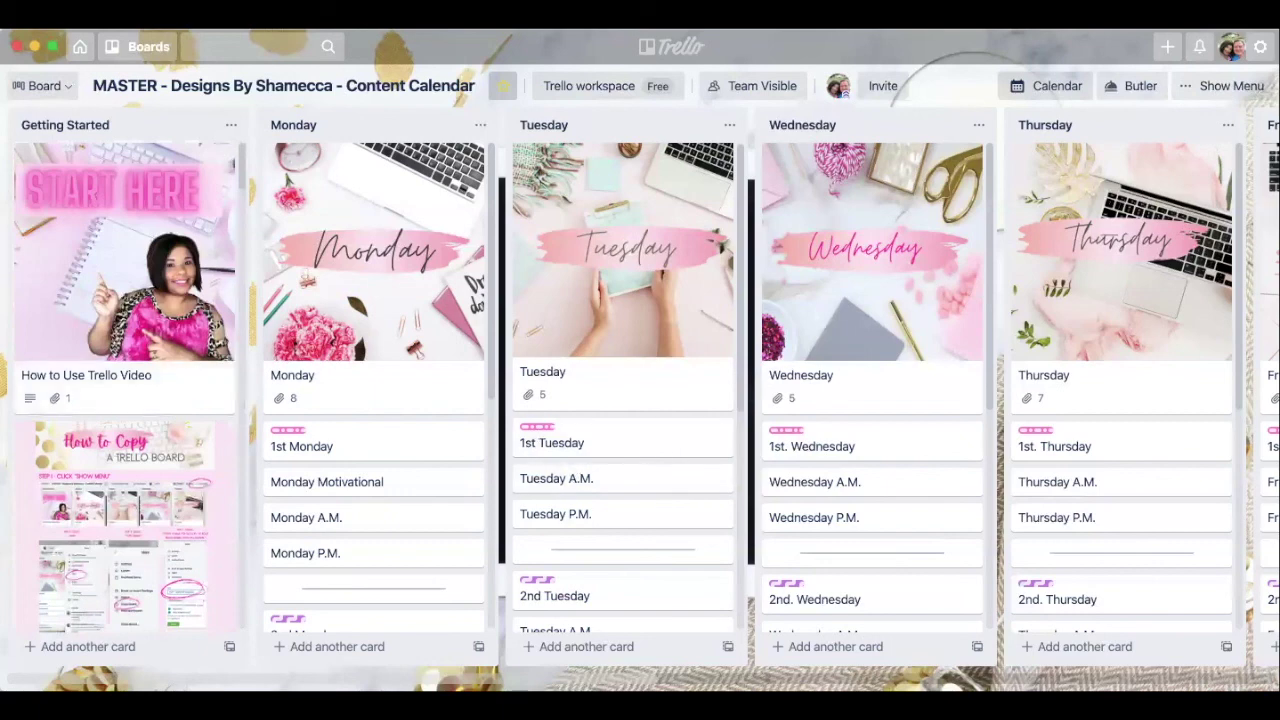
scroll(250, 648, right, 10)
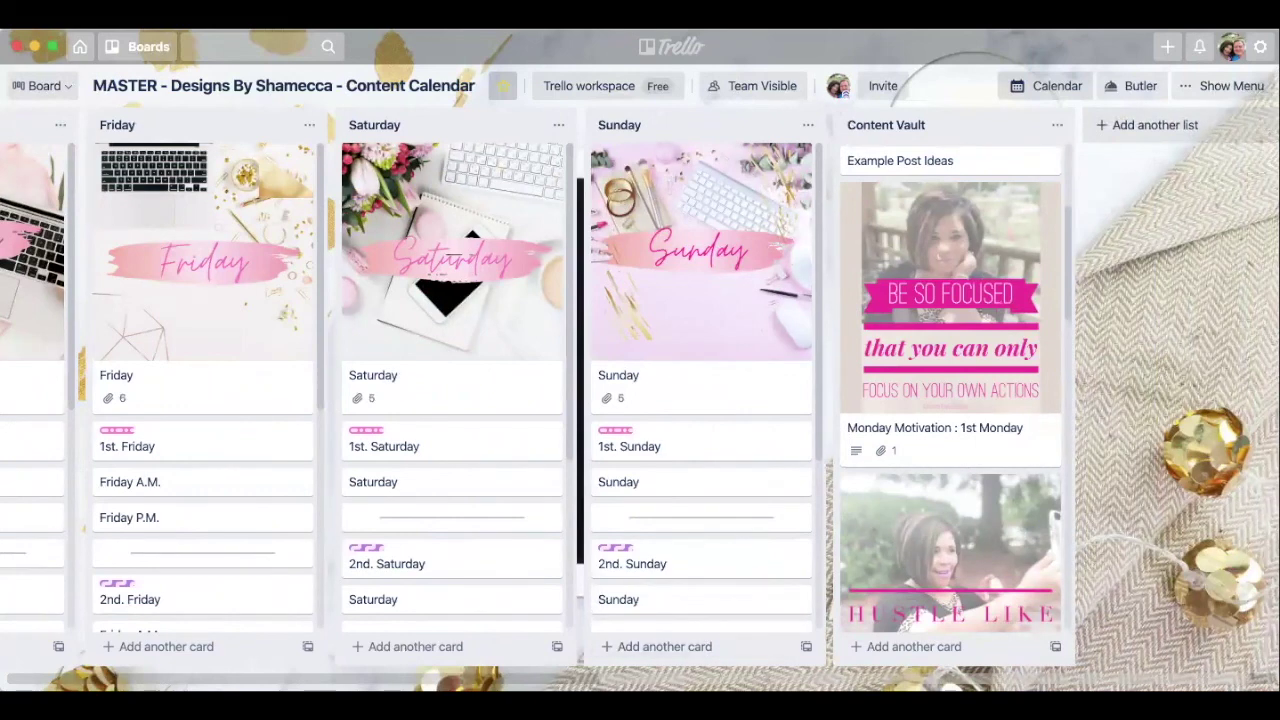
scroll(311, 650, left, 10)
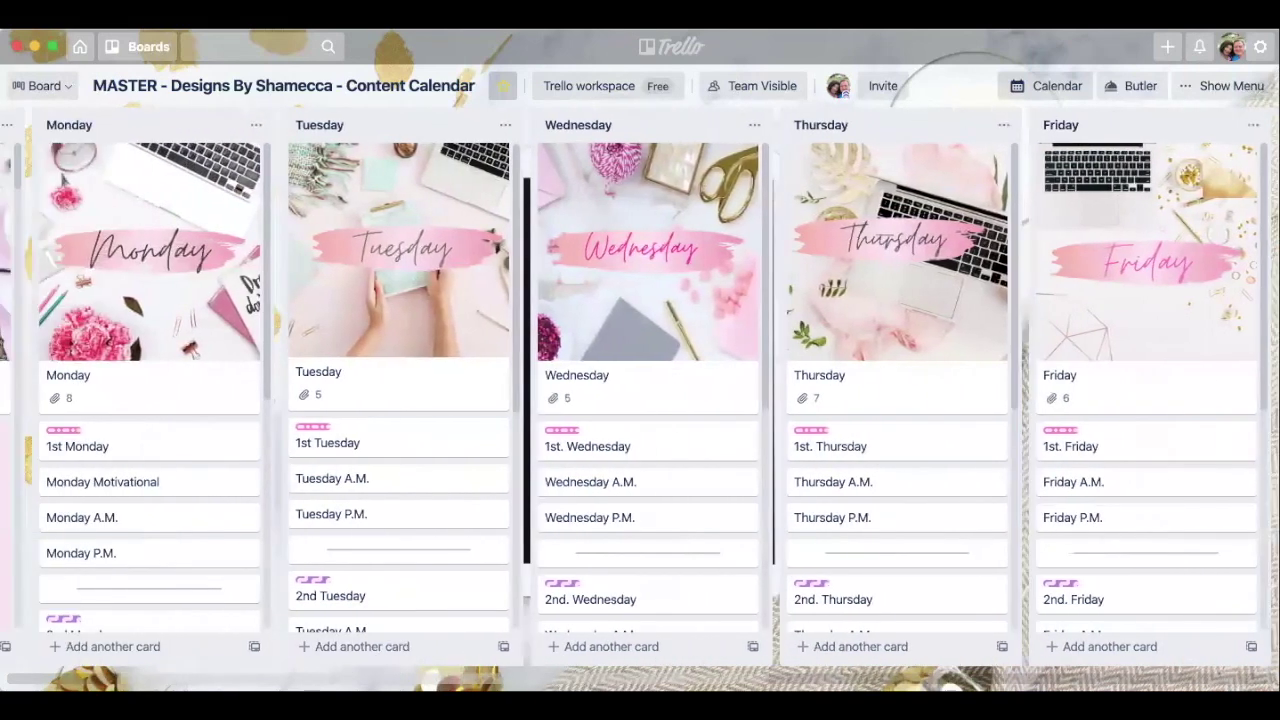
scroll(97, 646, left, 4)
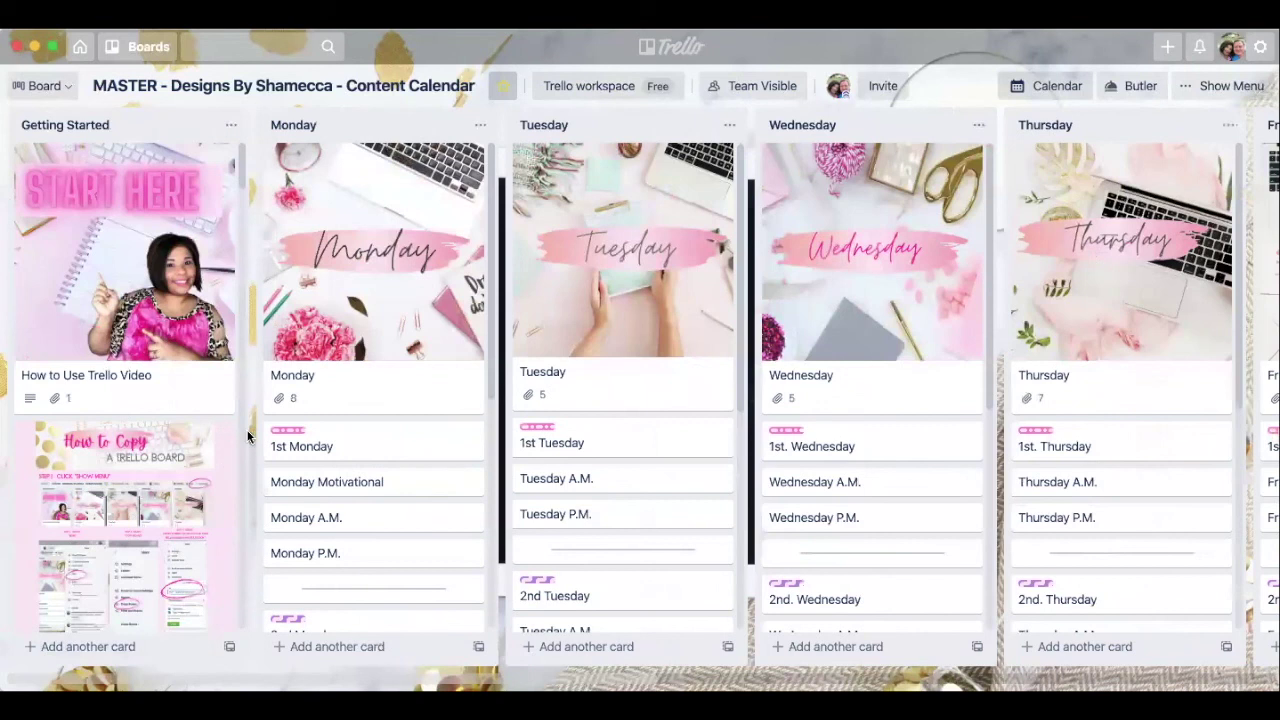